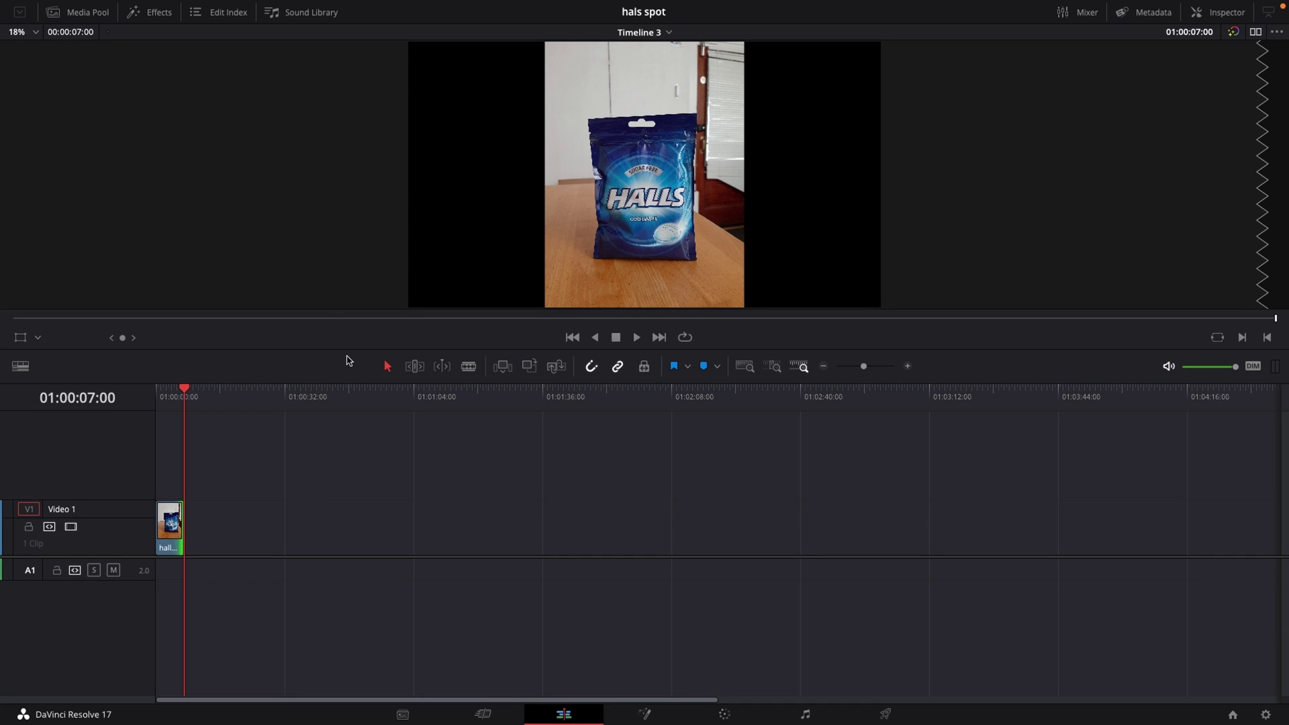
- Return to the clip's start and activate a curve window for it on the Color page
drag(188, 403, 155, 402)
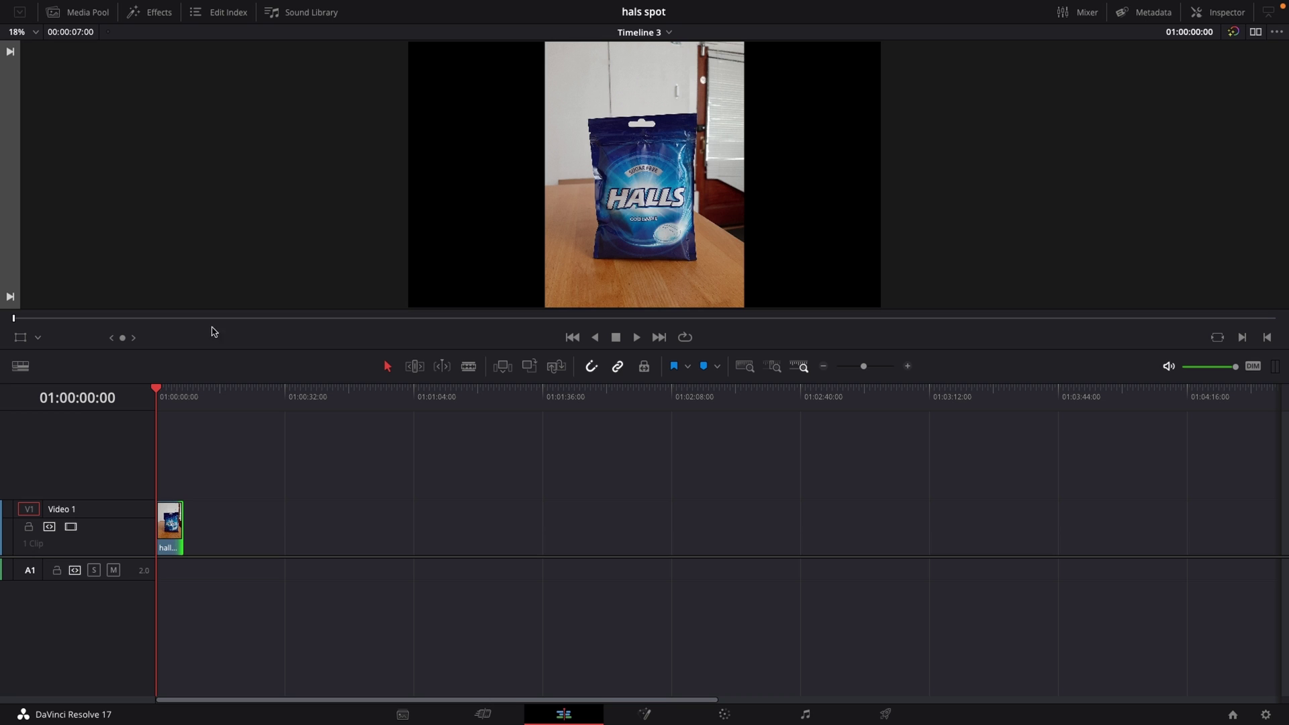
click(725, 713)
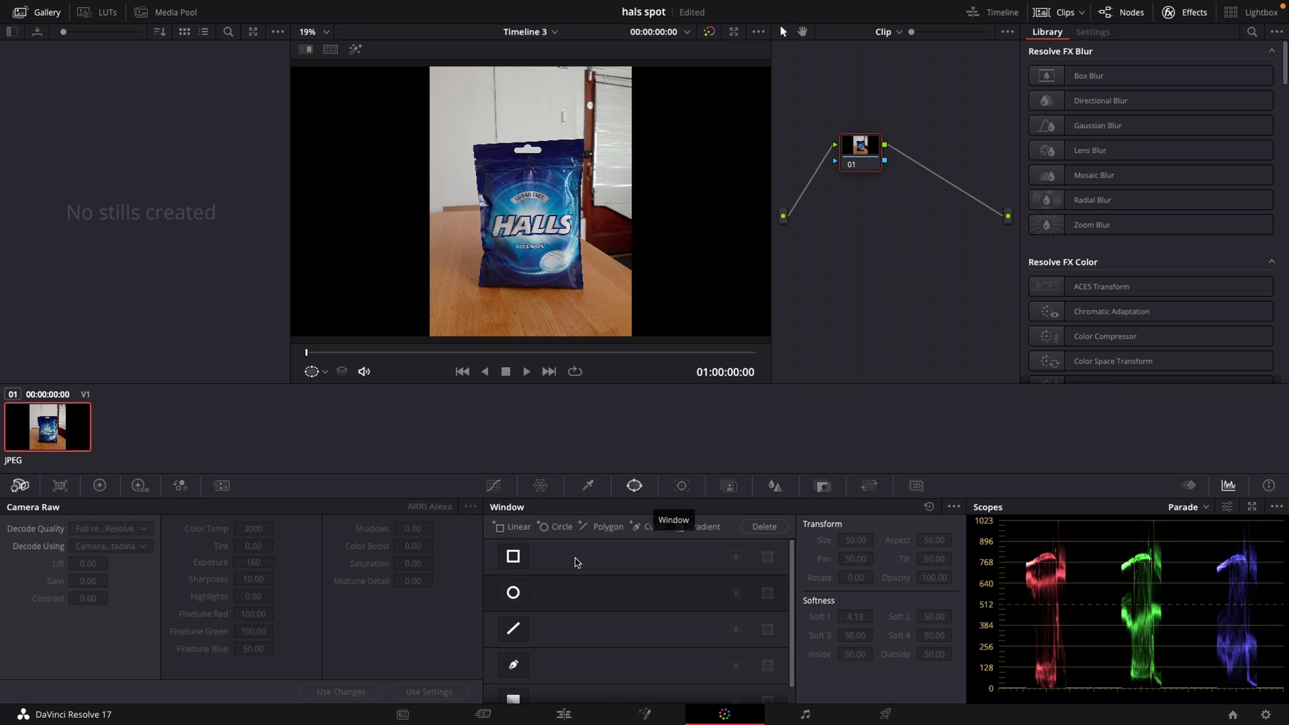
click(515, 666)
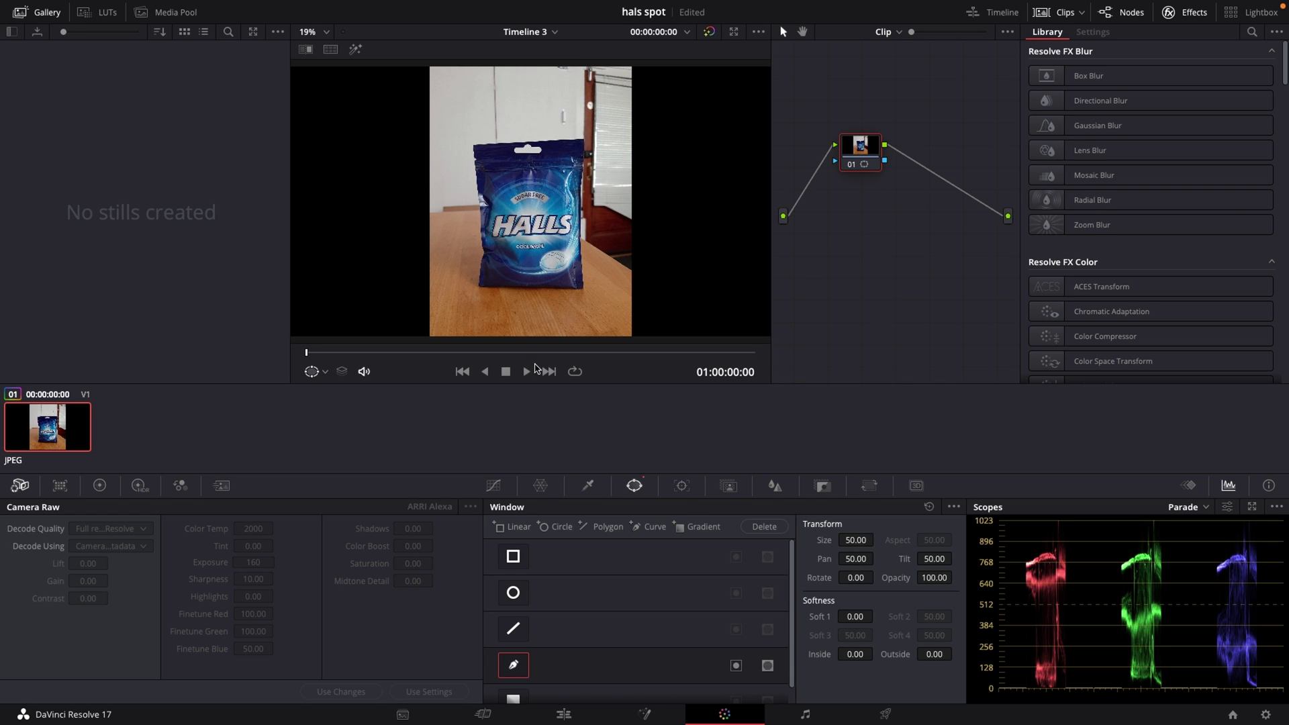
- Trace the base of the Halls bag with curve points, from its bottom-right corner to its bottom-left corner
scroll(526, 306, up, 2)
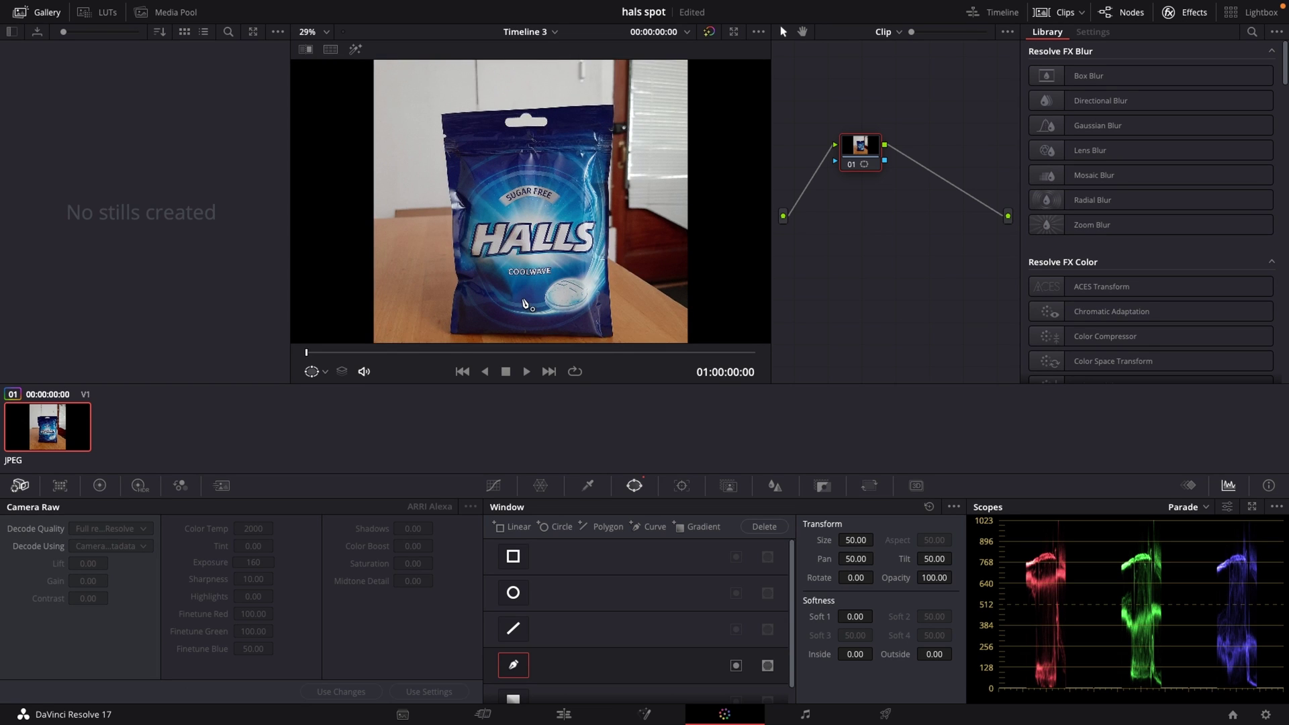
drag(524, 301, 561, 218)
scroll(646, 264, up, 2)
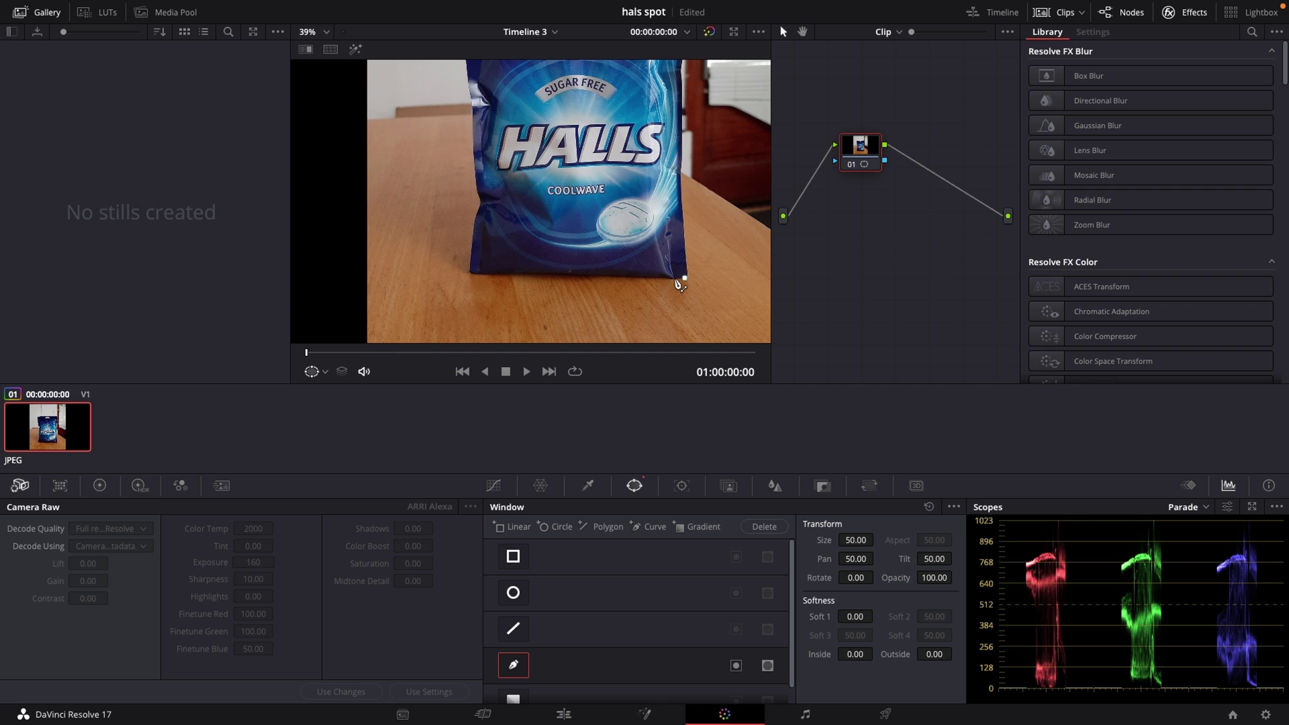
click(579, 278)
drag(504, 274, 469, 277)
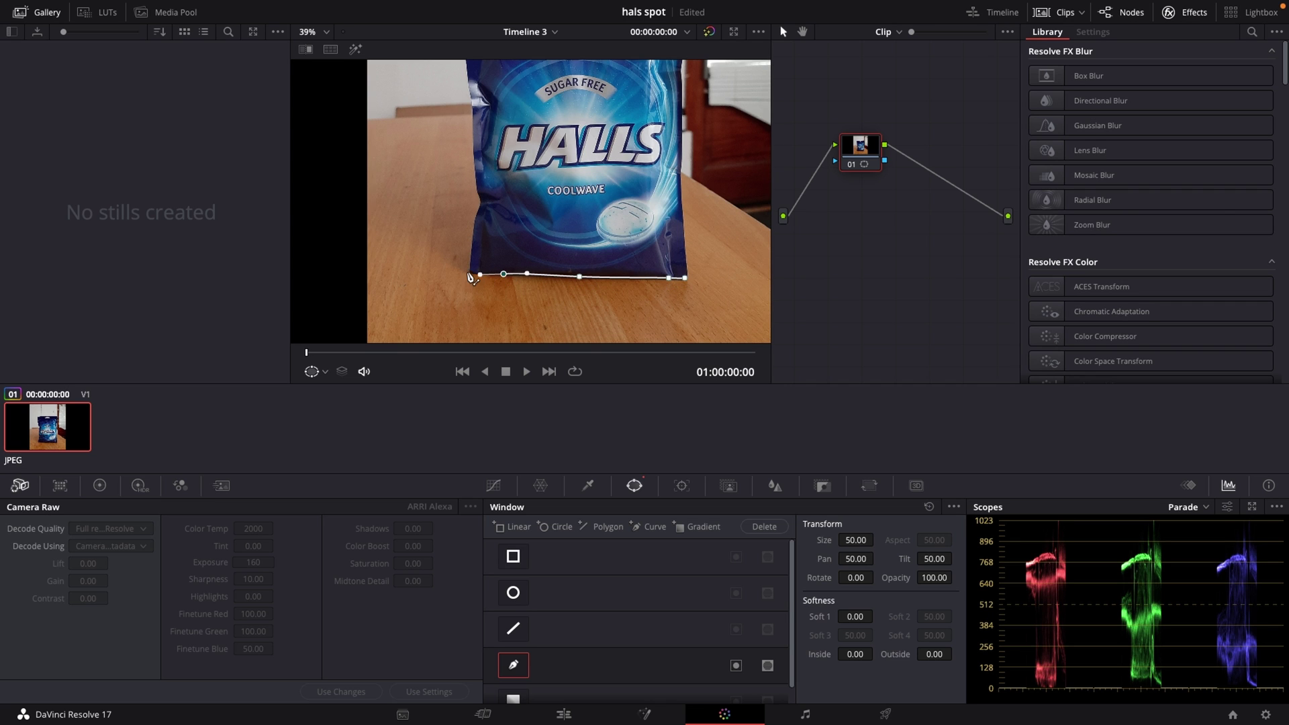
click(469, 276)
- Continue the curve mask up the bag's left edge, following its creases to just below the sealed strip
scroll(469, 276, up, 4)
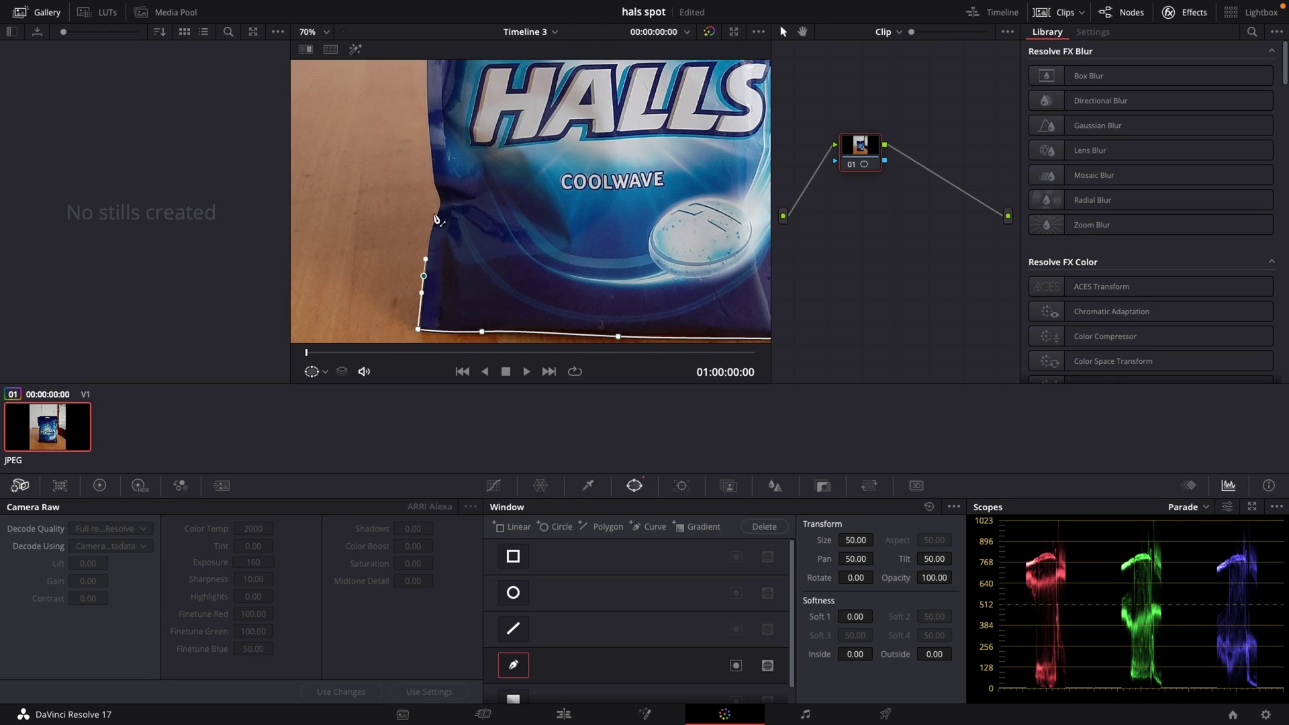
drag(436, 213, 439, 211)
scroll(497, 180, up, 2)
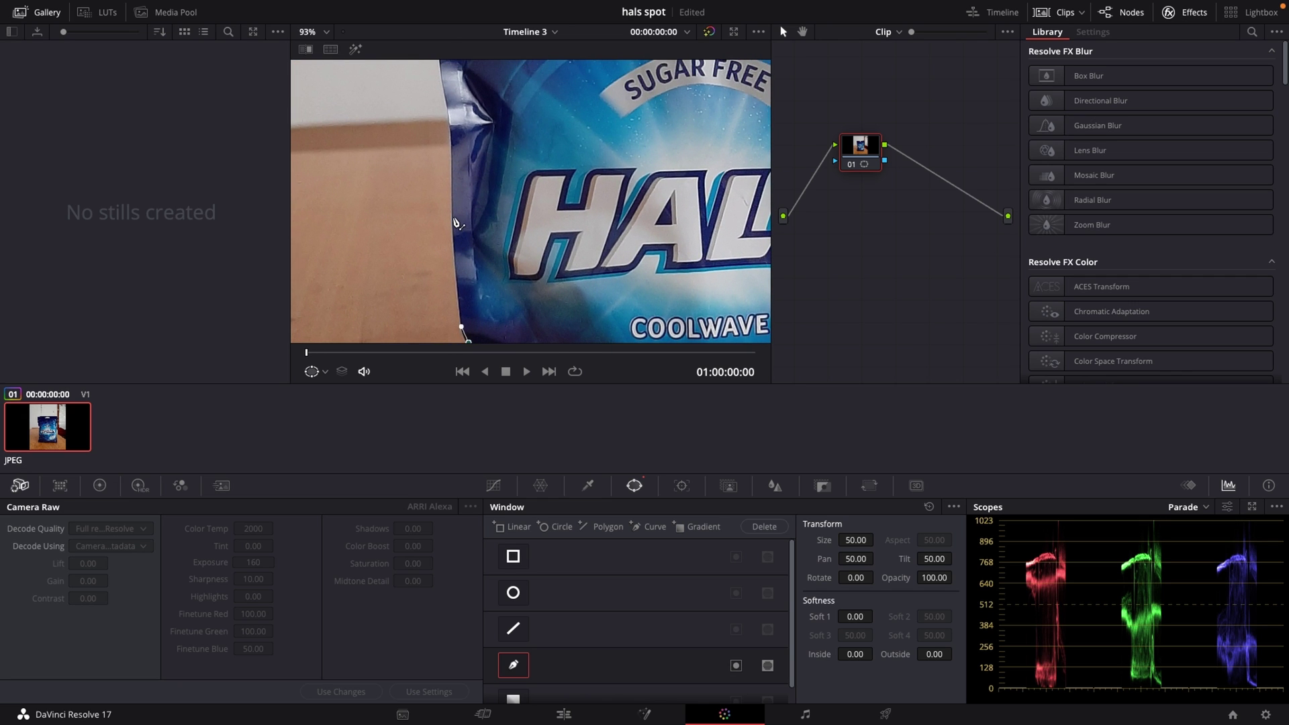
drag(450, 216, 453, 206)
drag(451, 118, 454, 109)
scroll(514, 115, up, 2)
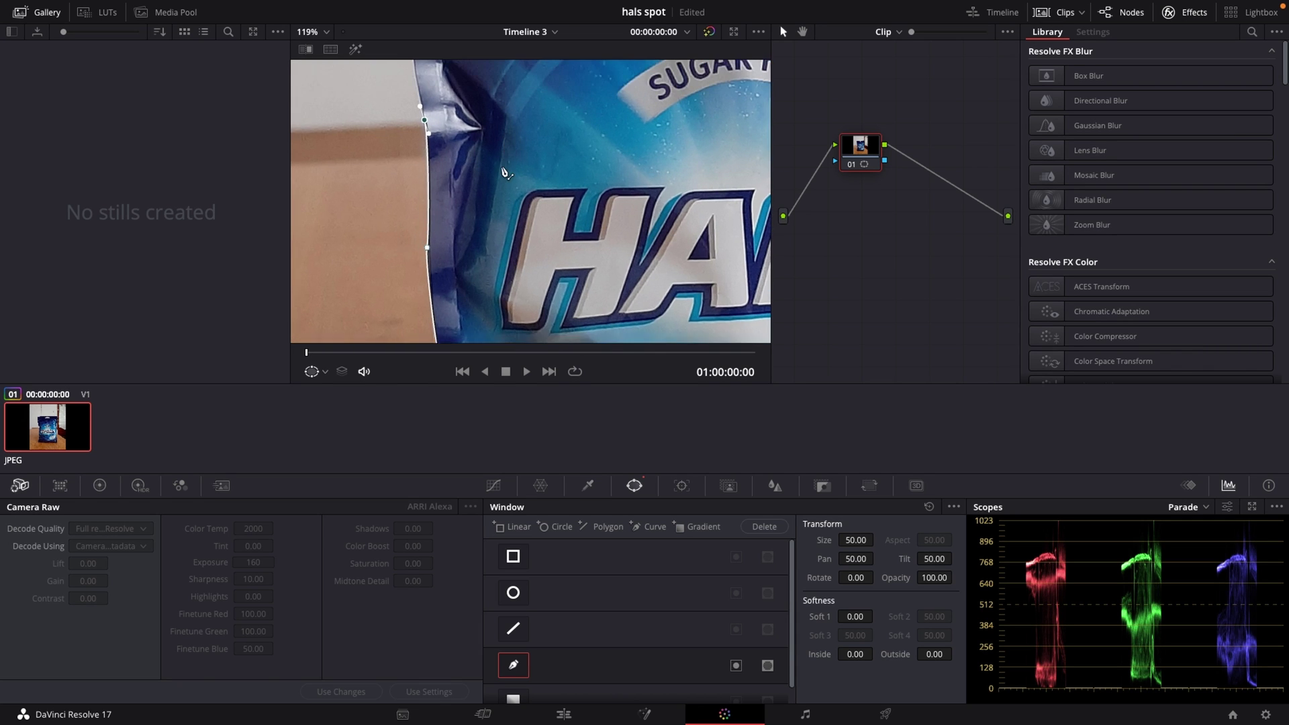
scroll(505, 173, up, 3)
drag(380, 170, 378, 156)
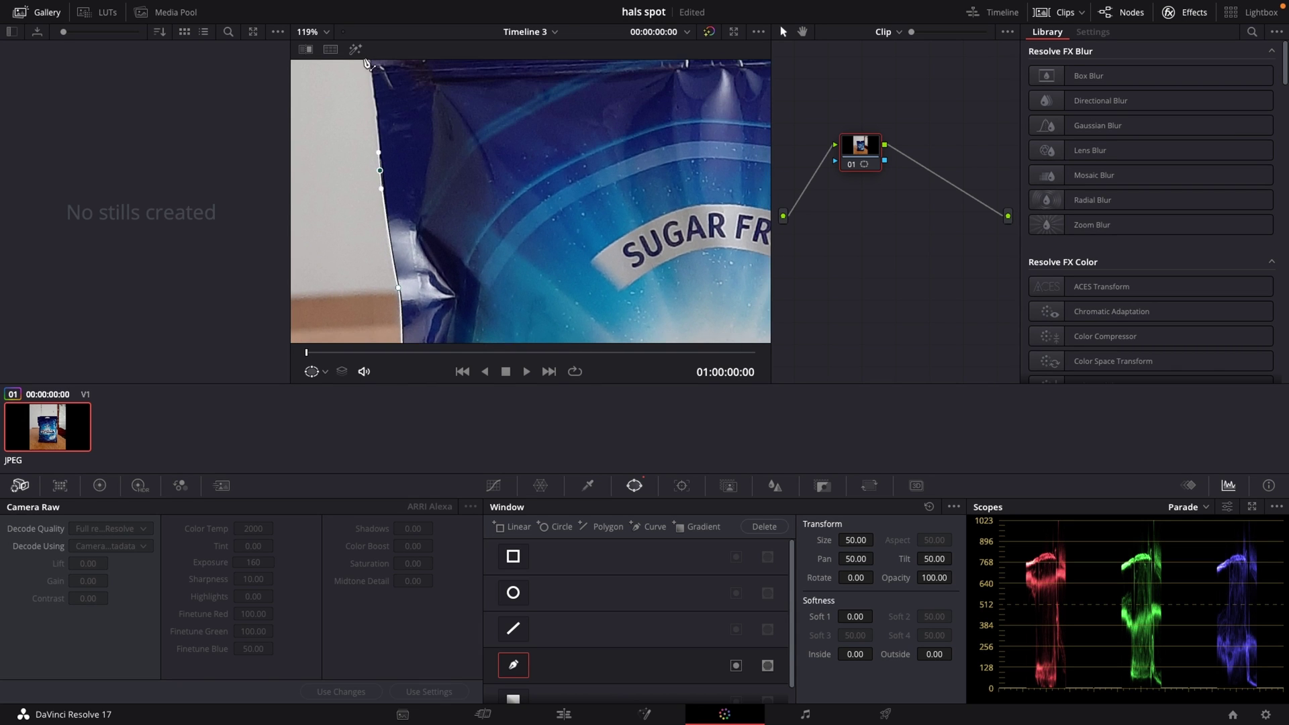
- Extend the mask to the bag's top-left corner and along its top edge to the top-right corner
scroll(399, 121, down, 5)
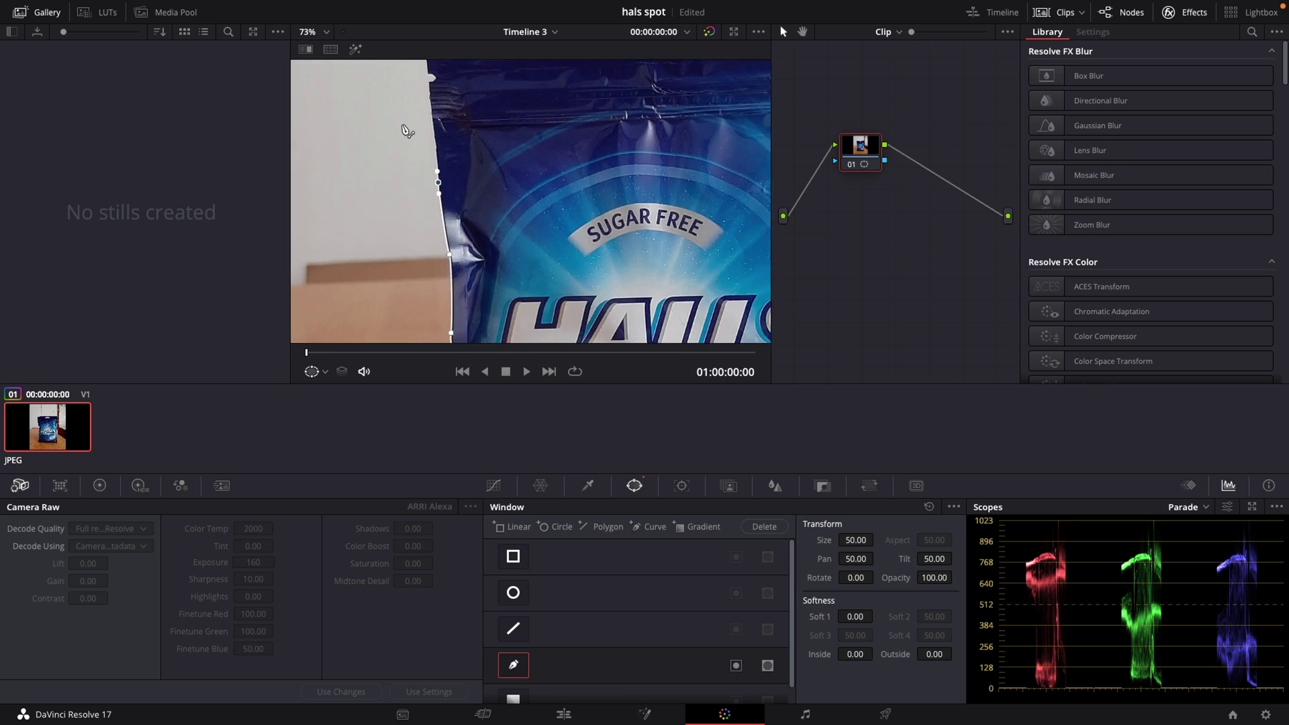
scroll(407, 134, down, 1)
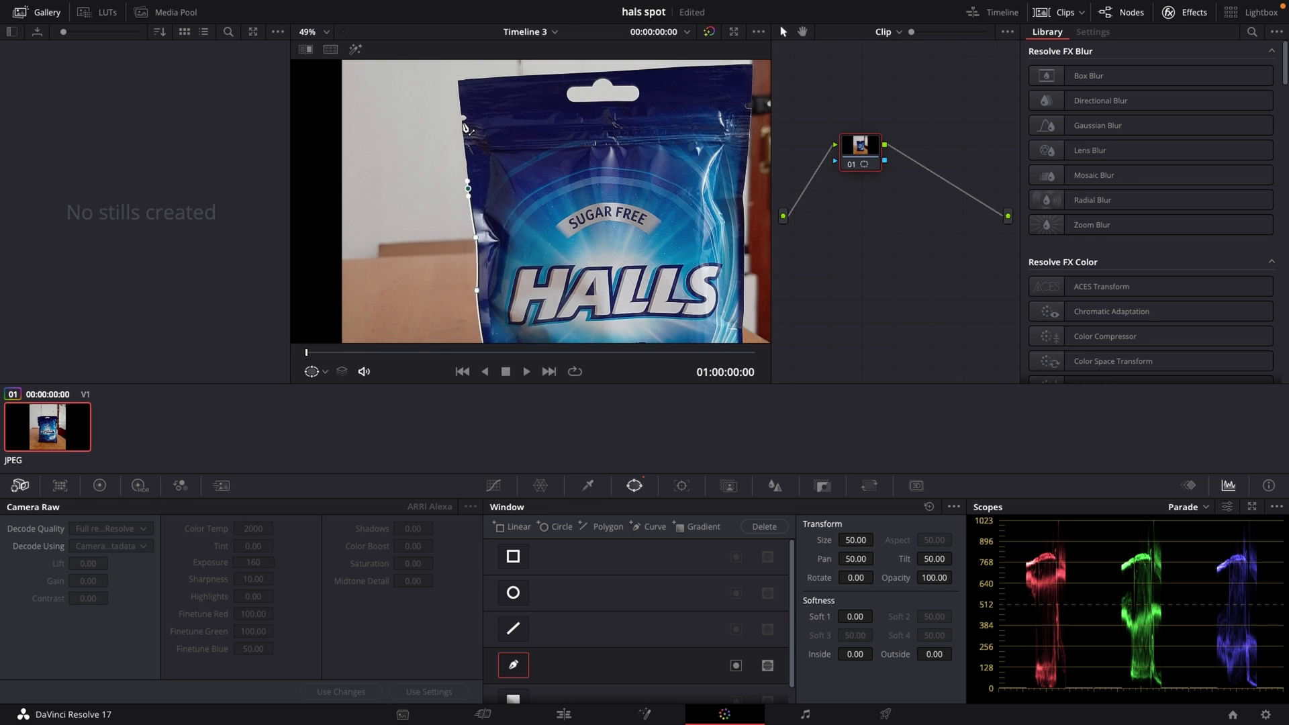
scroll(463, 127, up, 3)
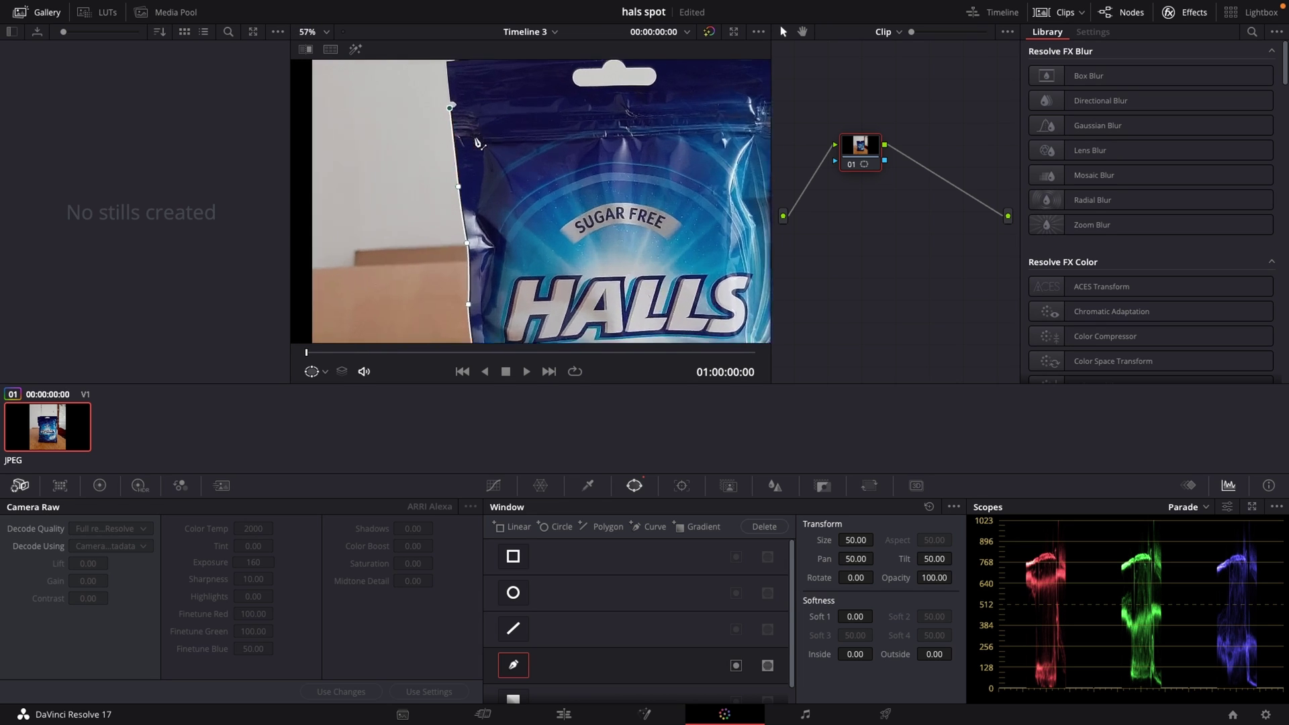
drag(476, 143, 489, 265)
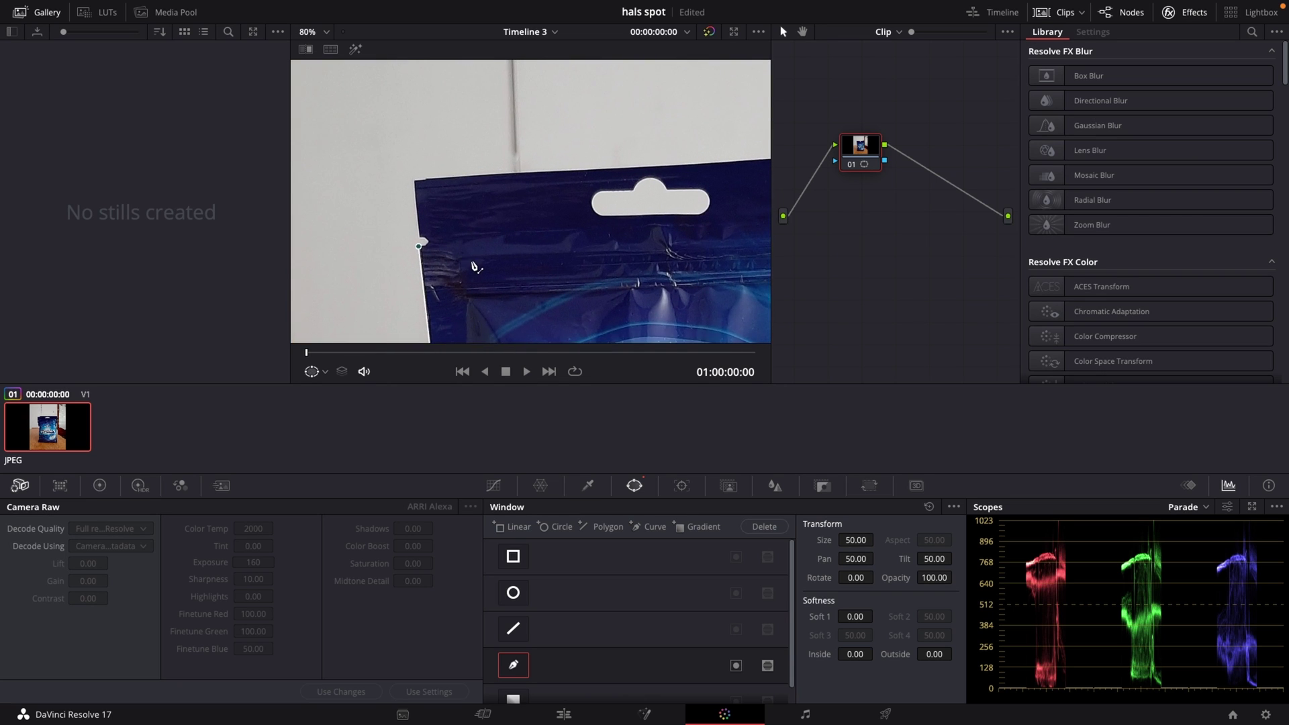
scroll(474, 264, up, 1)
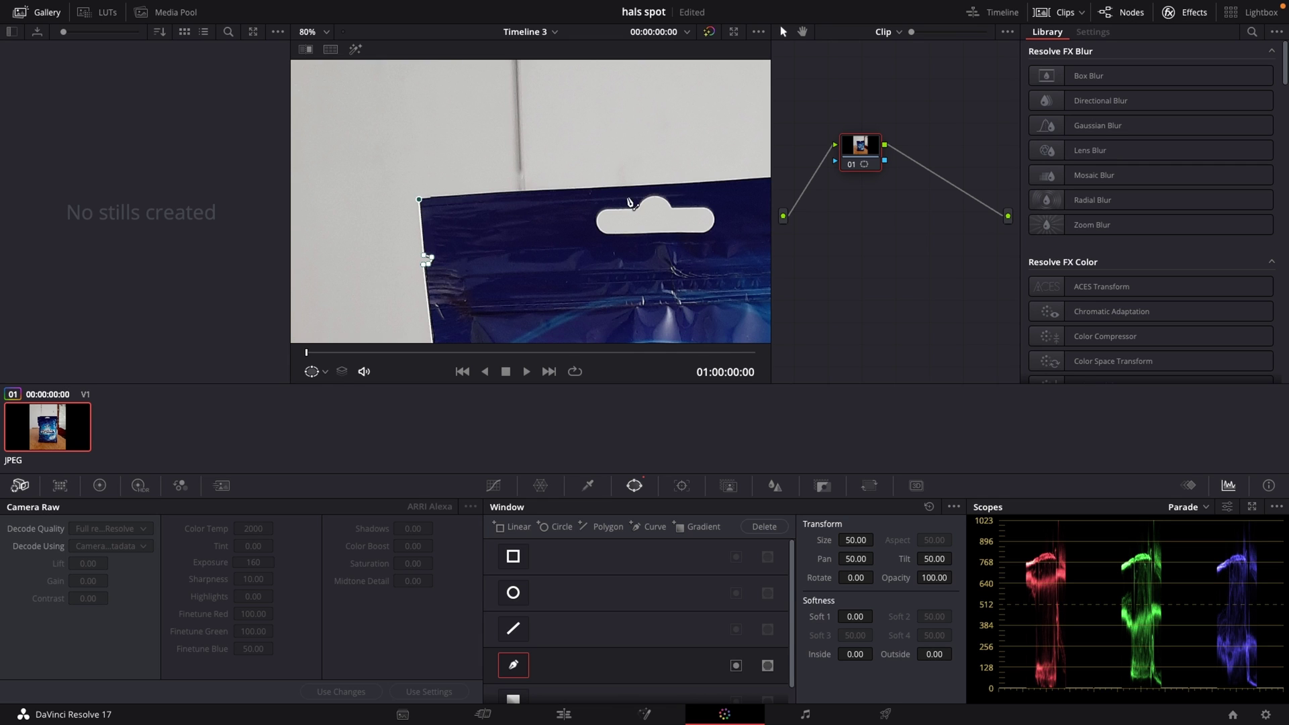
click(710, 182)
drag(711, 182, 523, 211)
click(641, 174)
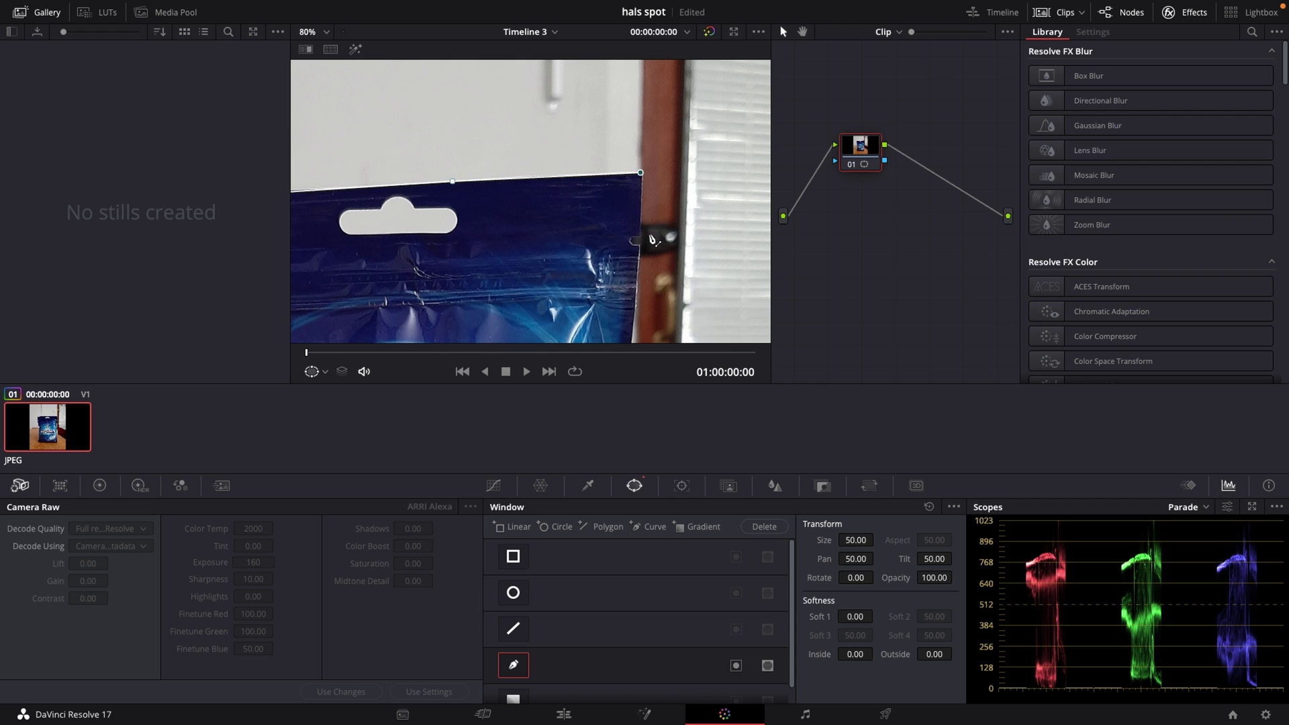
- Trace the bag's right edge from the top corner down to beside the HALLS lettering
click(639, 234)
scroll(635, 325, up, 1)
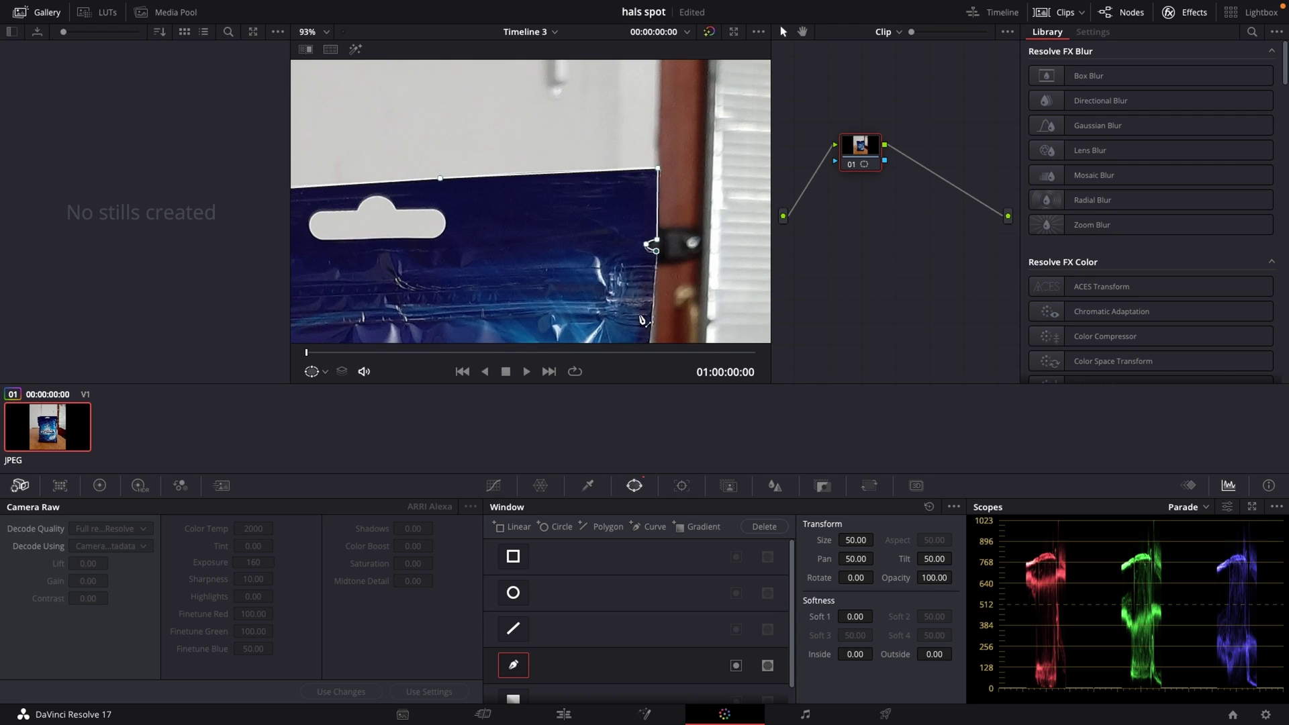
scroll(638, 313, down, 5)
click(675, 204)
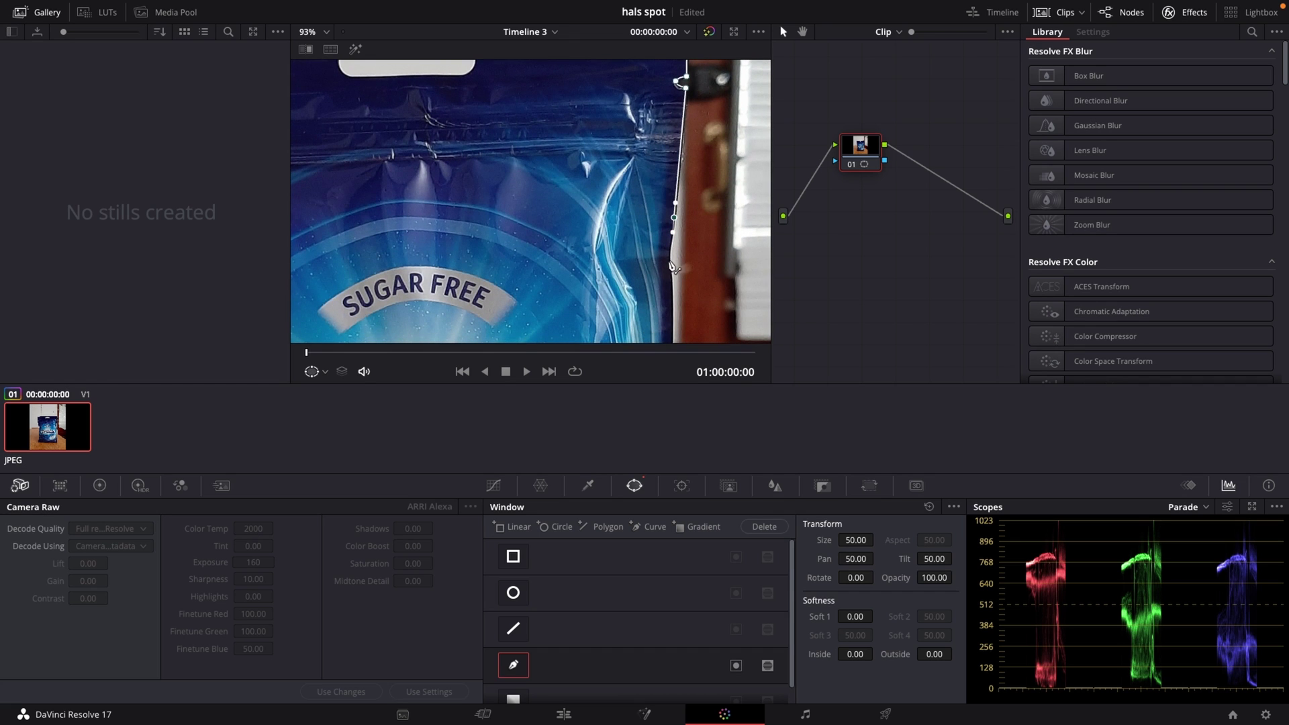
click(673, 267)
scroll(623, 282, up, 2)
scroll(629, 195, down, 1)
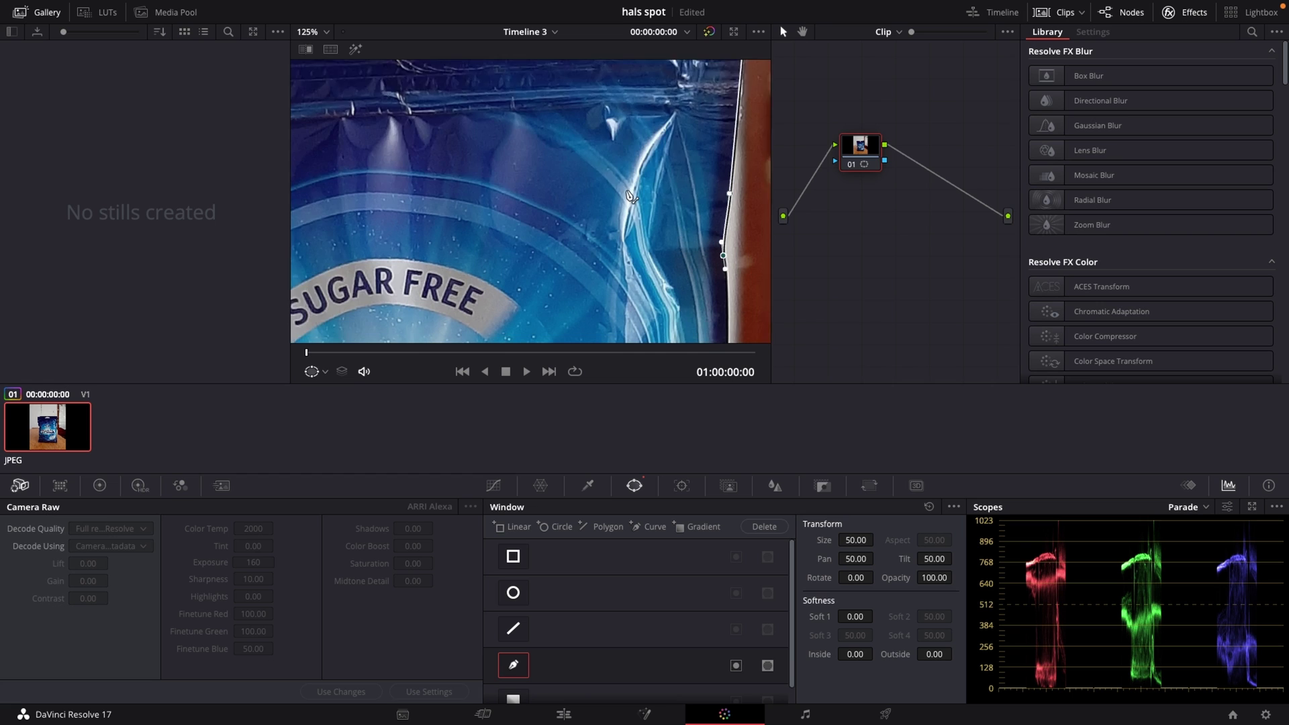
drag(630, 196, 546, 61)
click(649, 286)
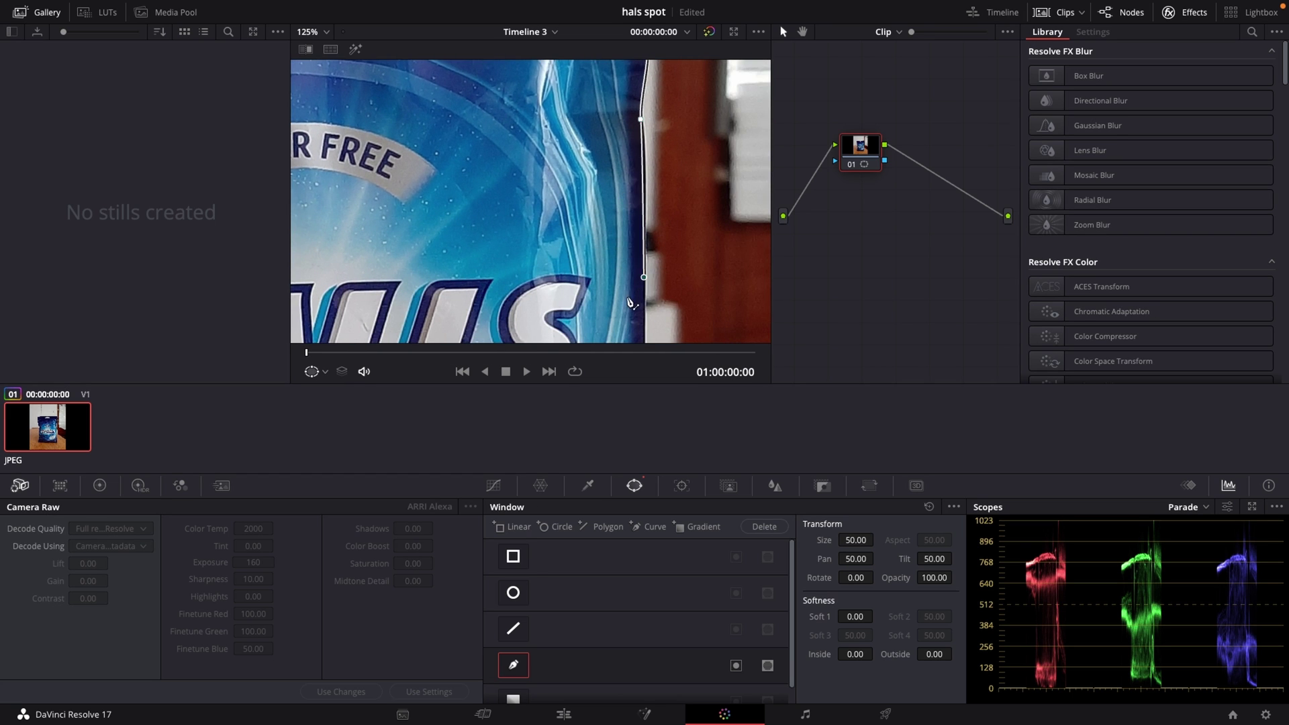
- Finish tracing the bag's right edge and close the mask at the bottom-right starting point
scroll(634, 295, up, 1)
scroll(636, 108, down, 1)
scroll(638, 199, down, 2)
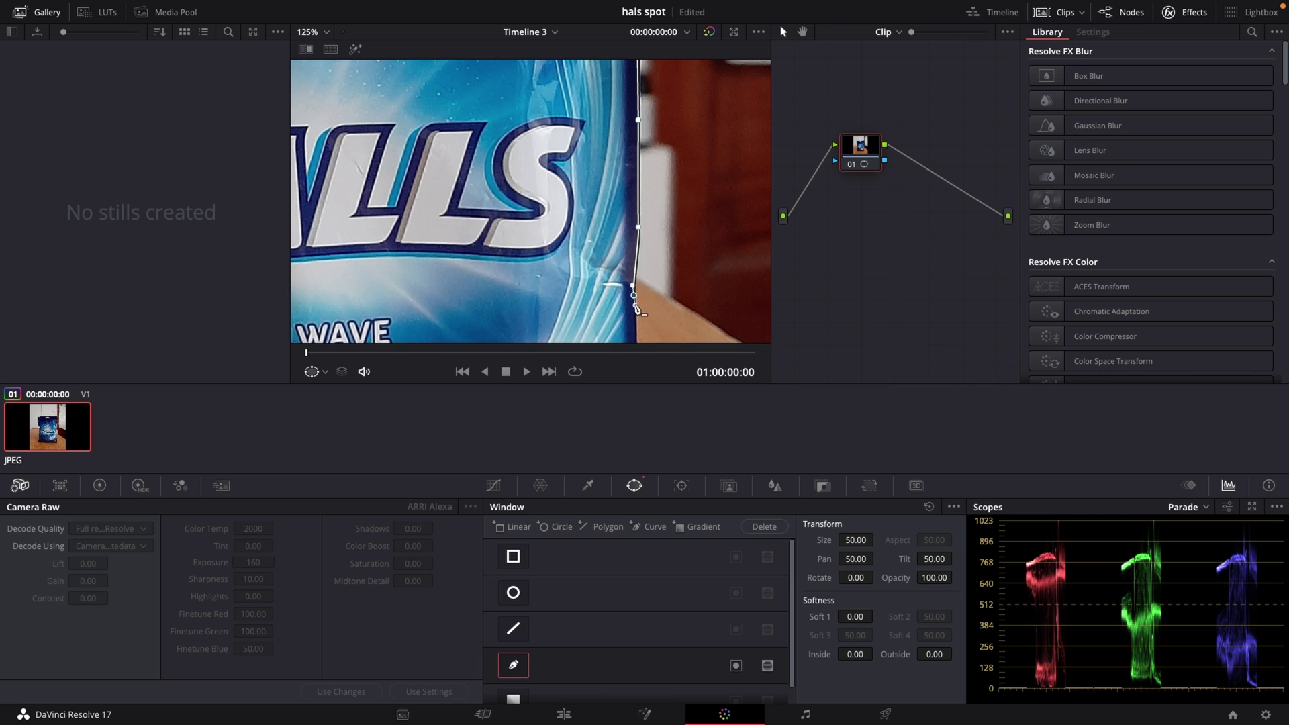
scroll(610, 308, down, 1)
drag(624, 282, 656, 82)
drag(656, 282, 658, 305)
scroll(618, 310, down, 1)
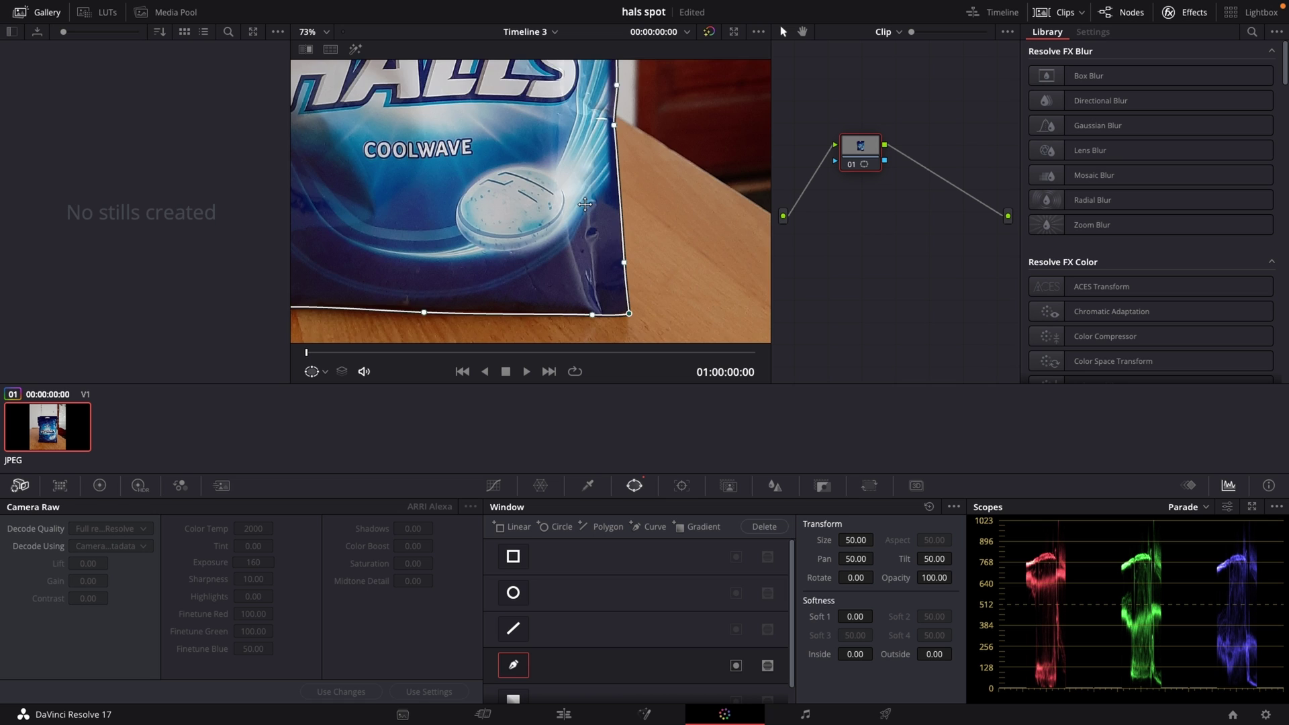
scroll(584, 204, down, 4)
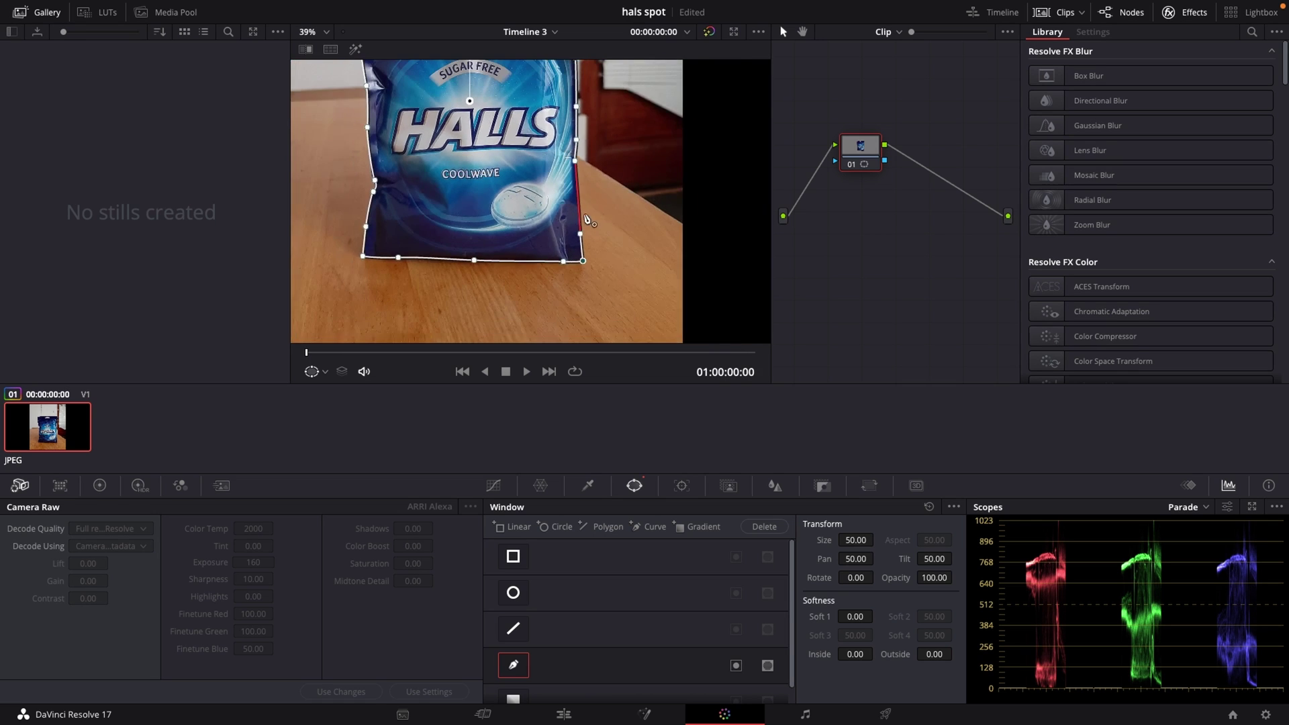
scroll(557, 282, down, 1)
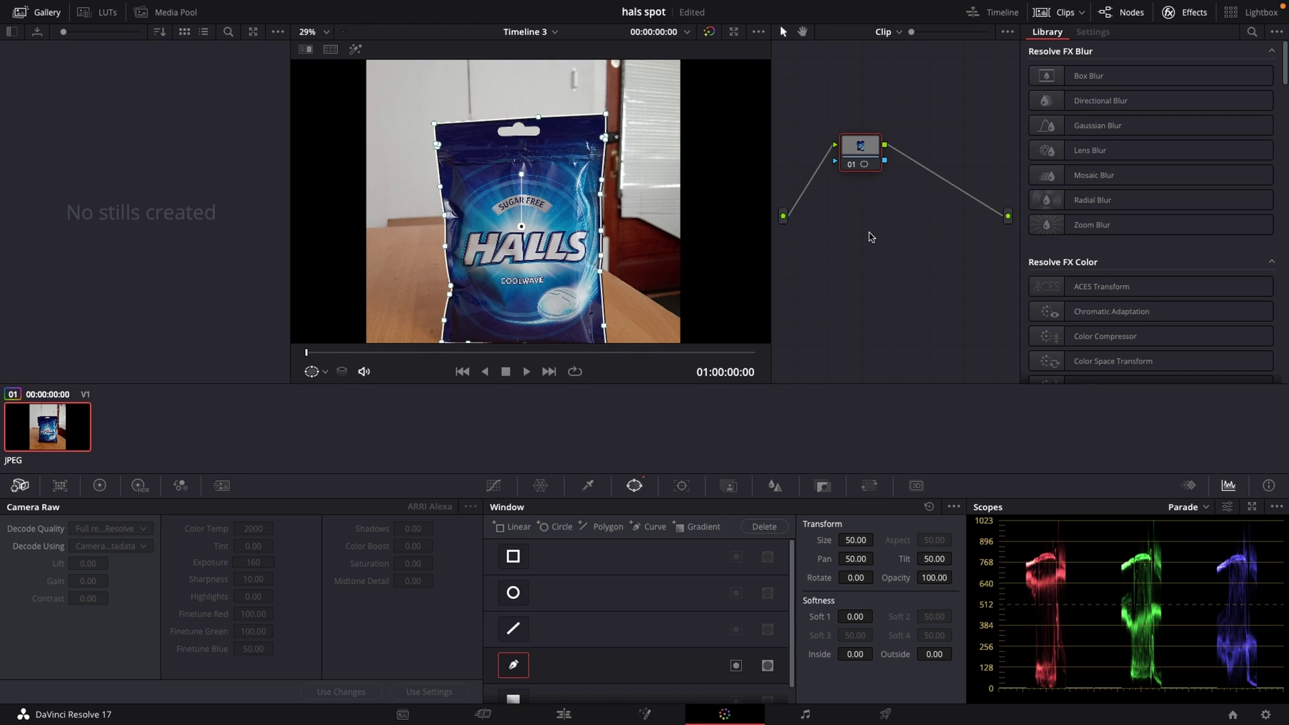
- Add an alpha output to the node graph and connect node 01's alpha output to it
right_click(887, 254)
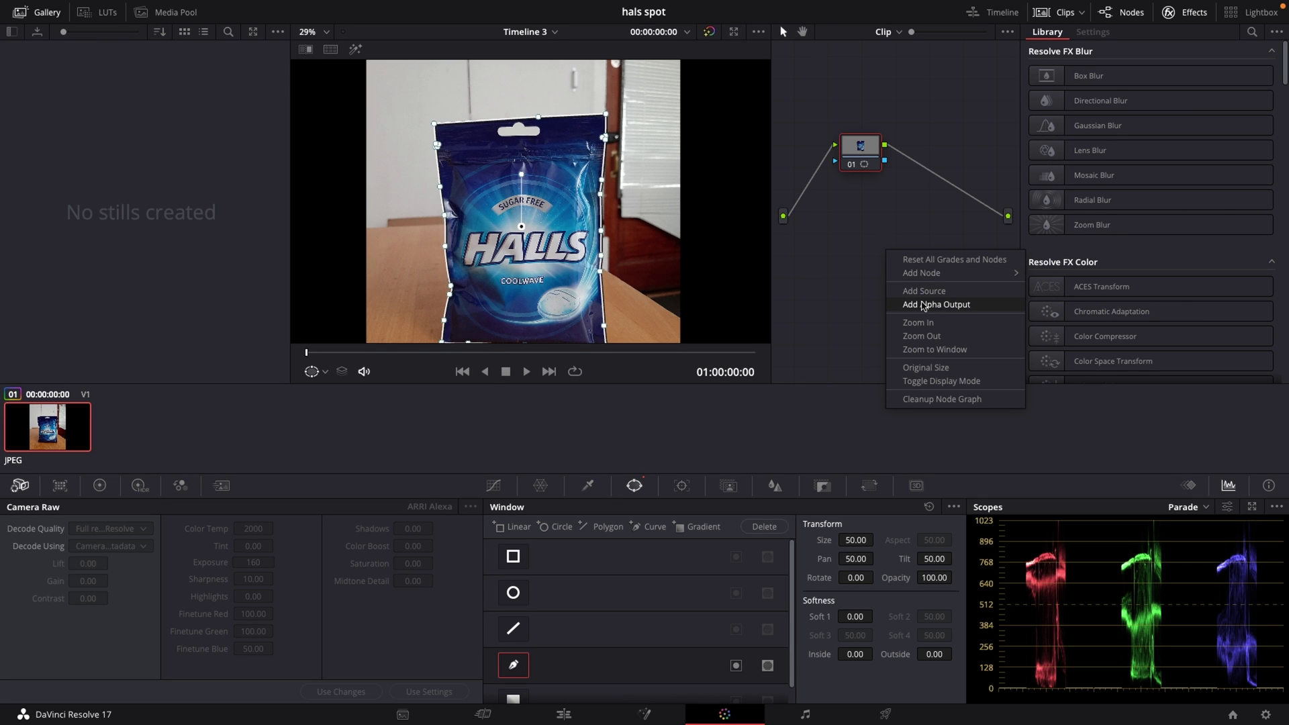
click(925, 304)
drag(885, 161, 1008, 241)
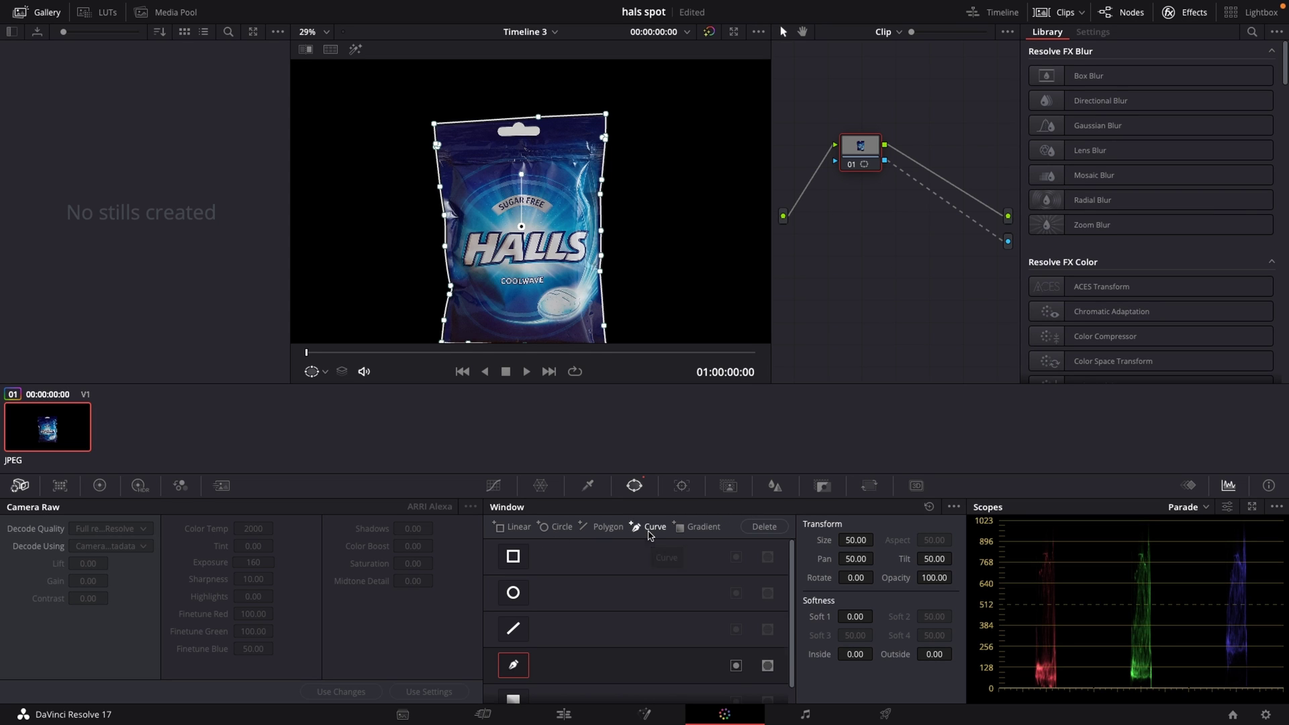
- Add a second curve window and trace a closed shape around the hang hole at the bag's top
click(649, 527)
scroll(525, 297, up, 5)
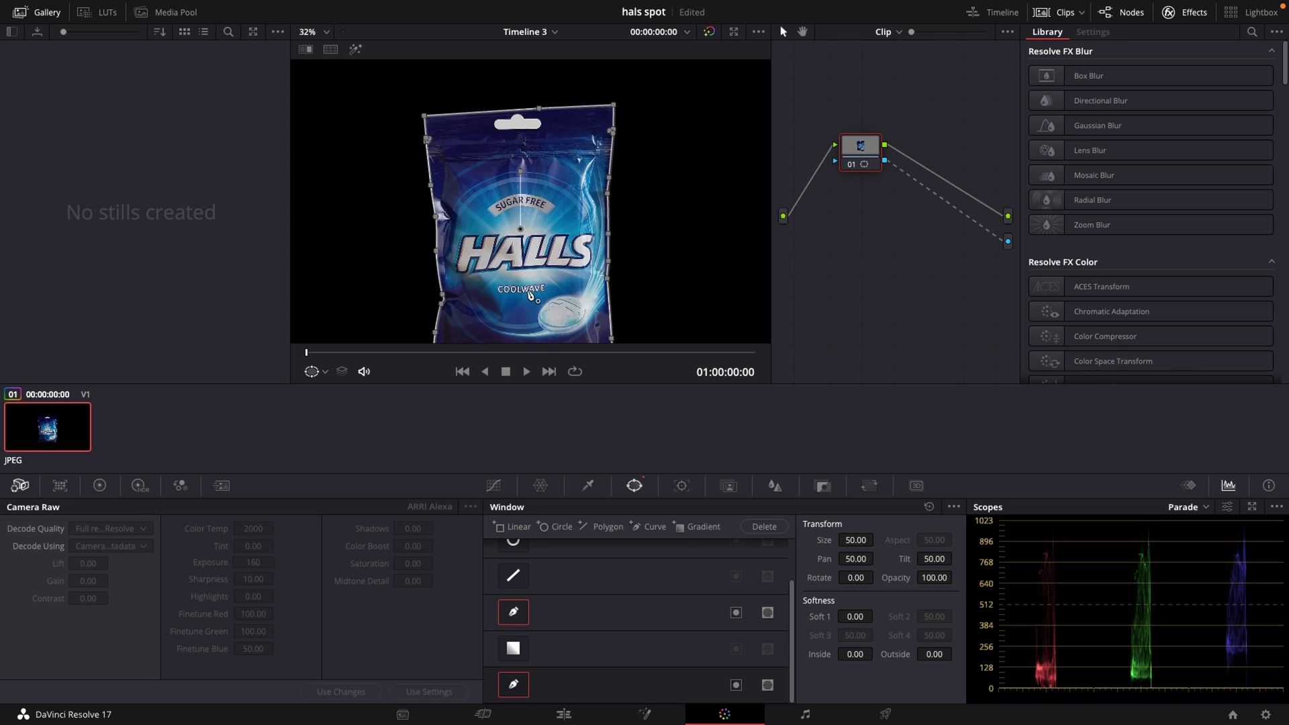
scroll(543, 258, up, 8)
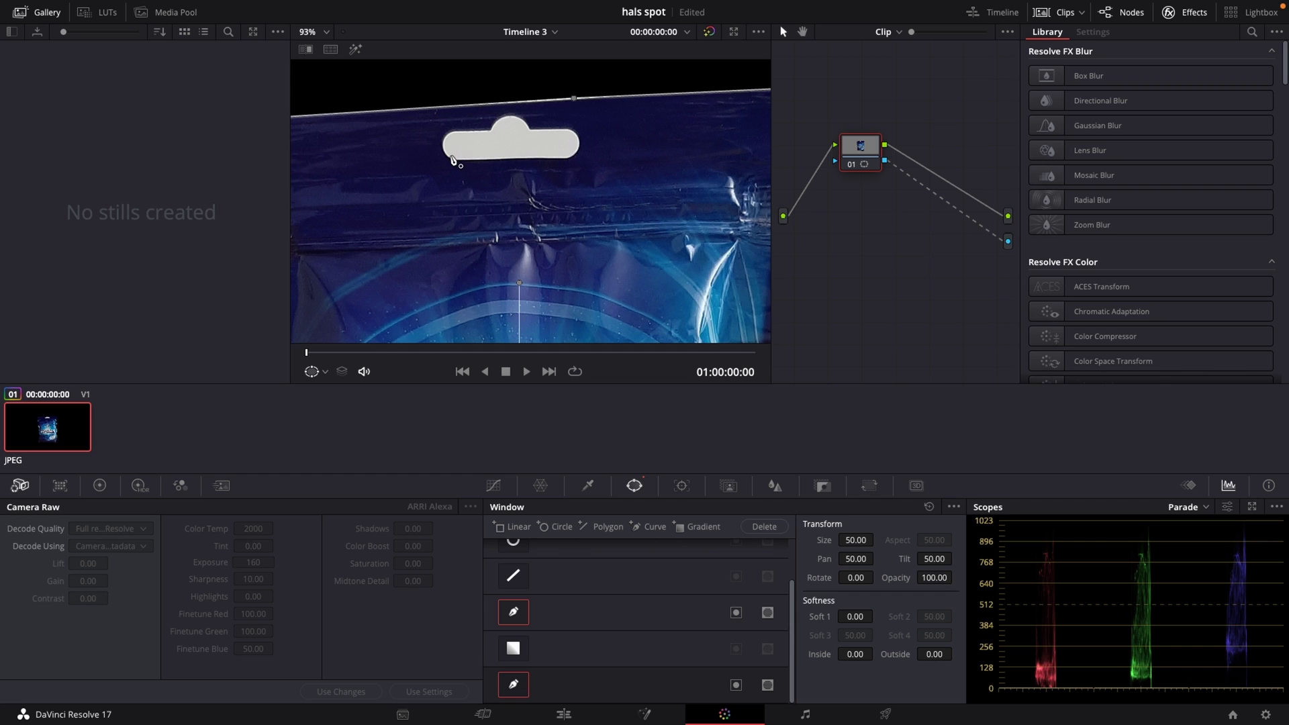
click(451, 160)
drag(567, 159, 495, 127)
click(522, 121)
click(489, 129)
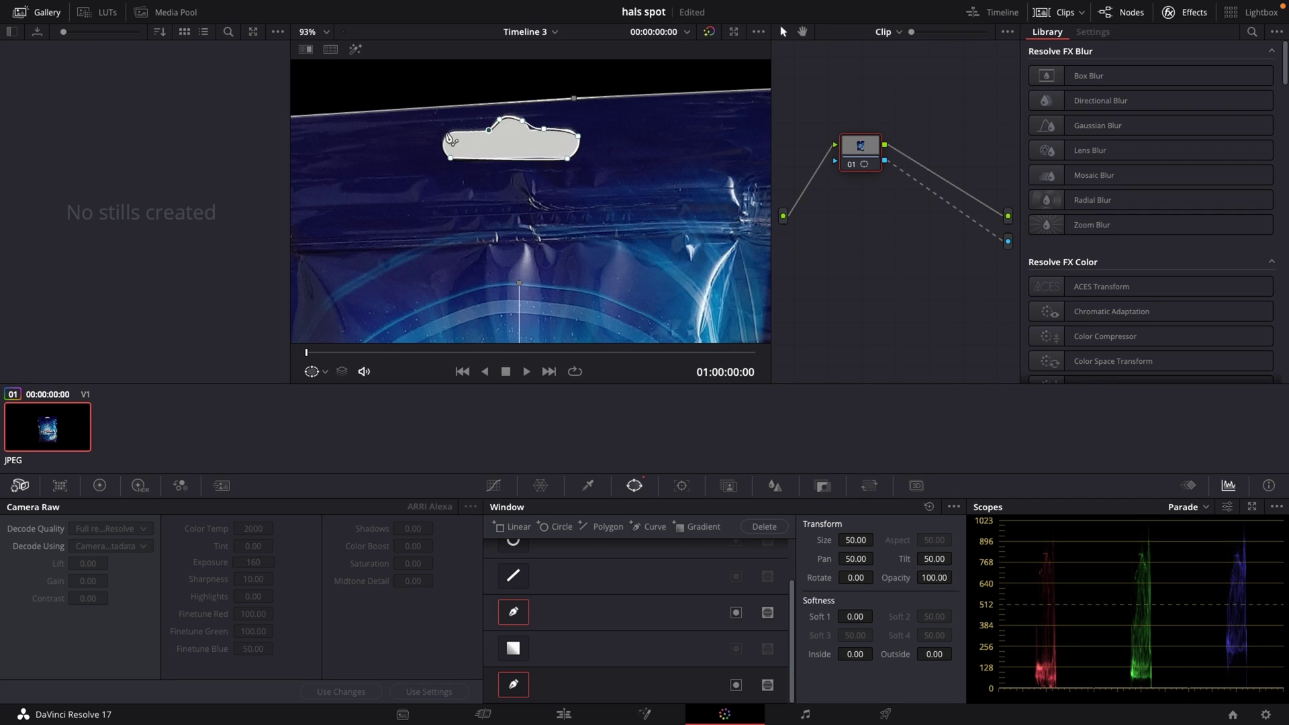
click(447, 134)
click(450, 157)
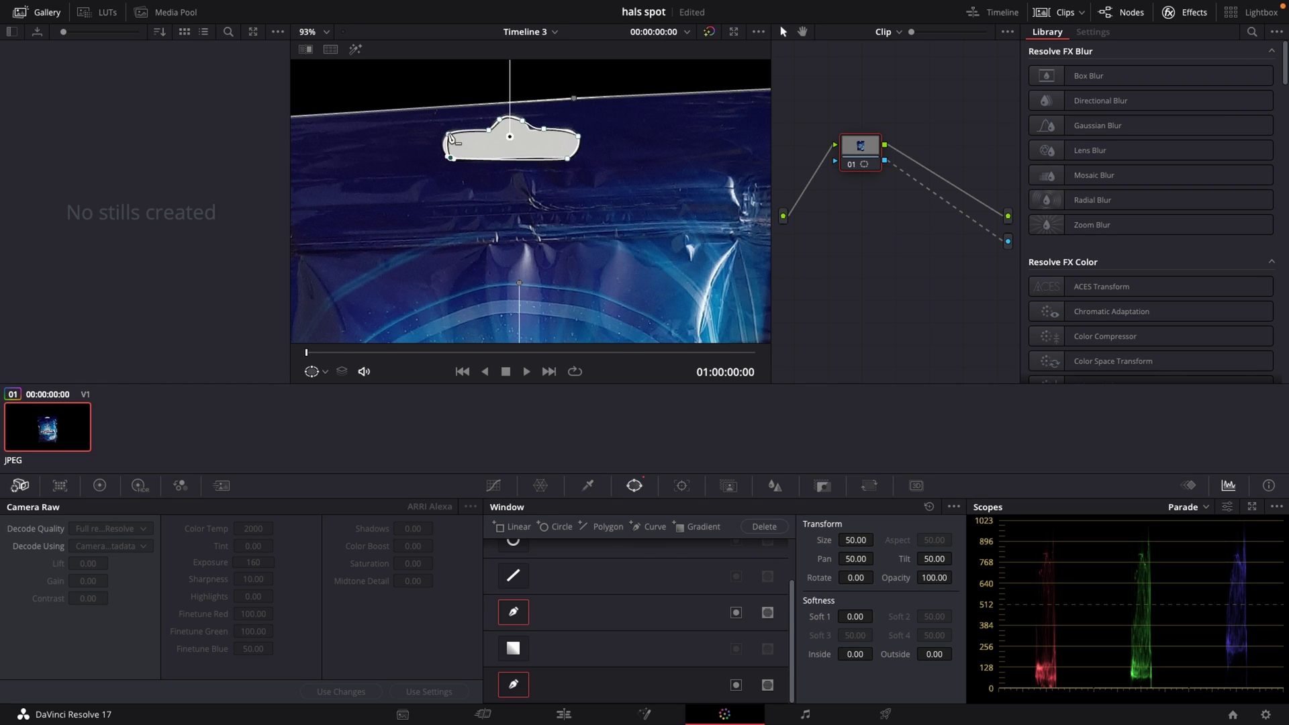
- Refine the hang-hole mask by adjusting its points at the left and right ends of the hole
drag(448, 134, 443, 135)
click(448, 159)
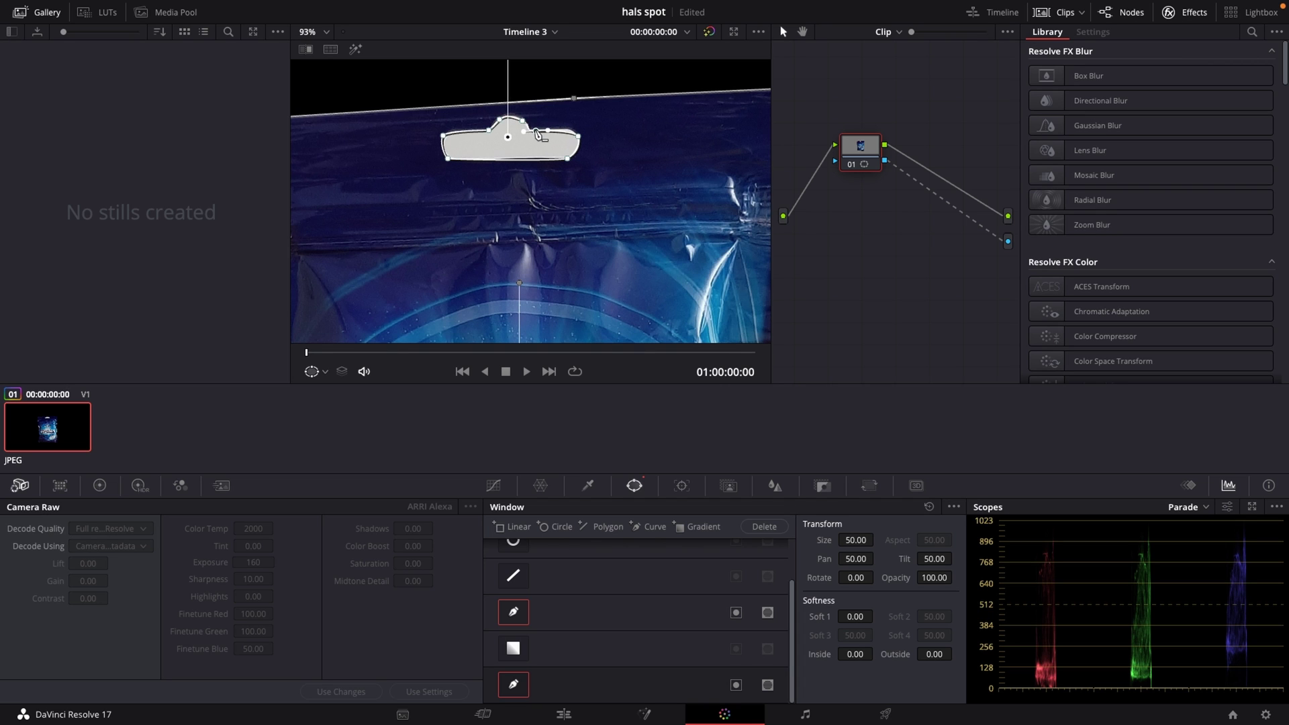
click(572, 129)
click(573, 154)
click(573, 156)
- Cut the hang hole out of the bag by switching the outline window's mask mode and inverting both curve windows
click(767, 615)
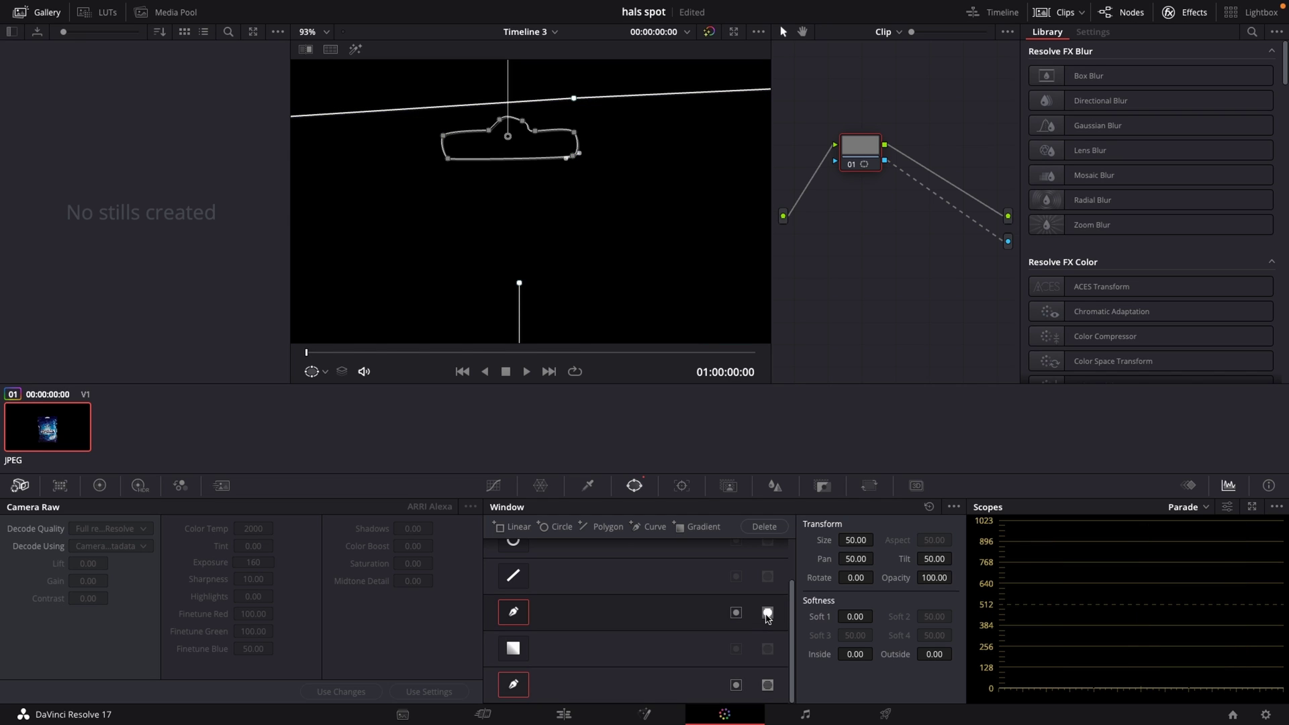
click(737, 684)
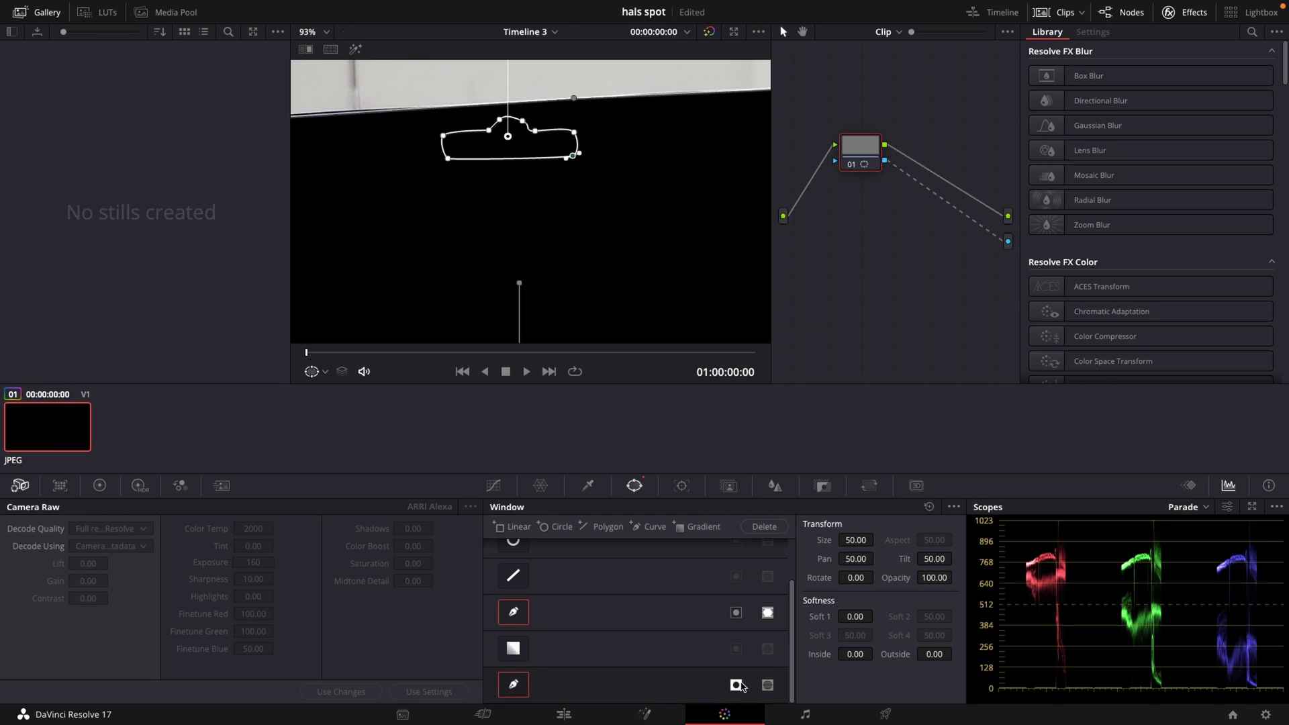
click(768, 685)
click(768, 685)
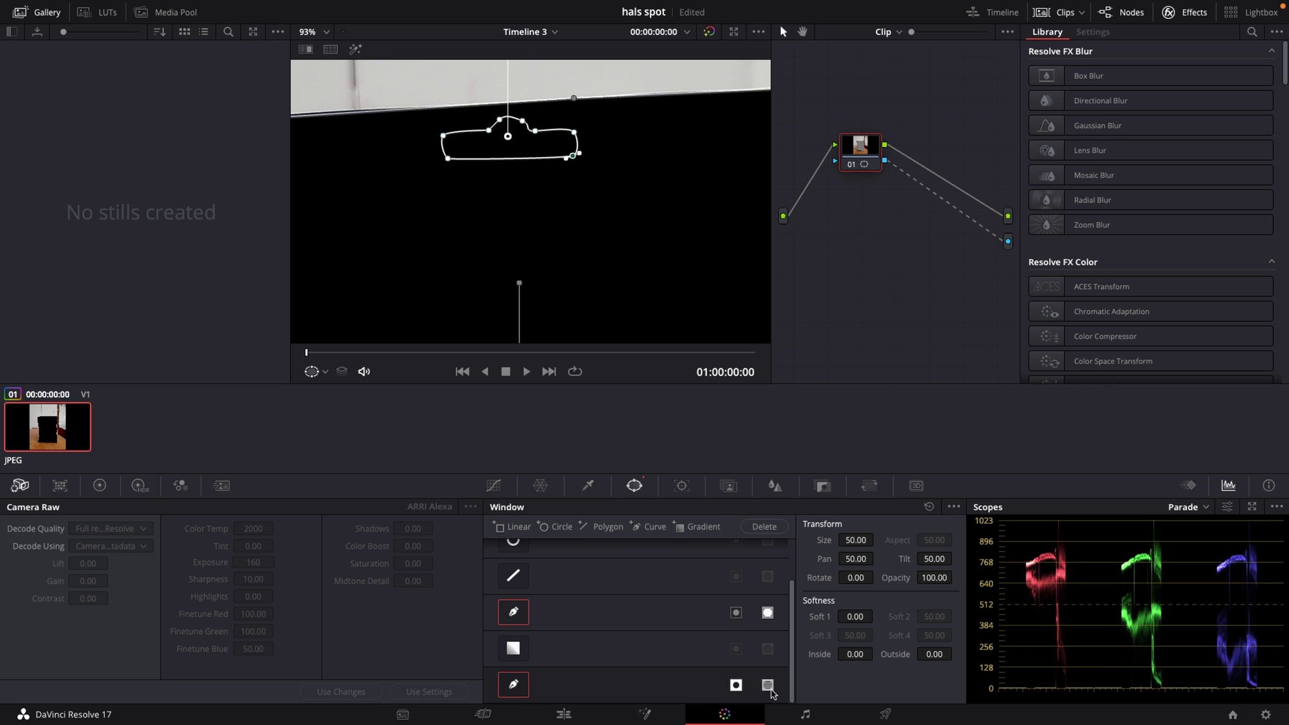
click(738, 613)
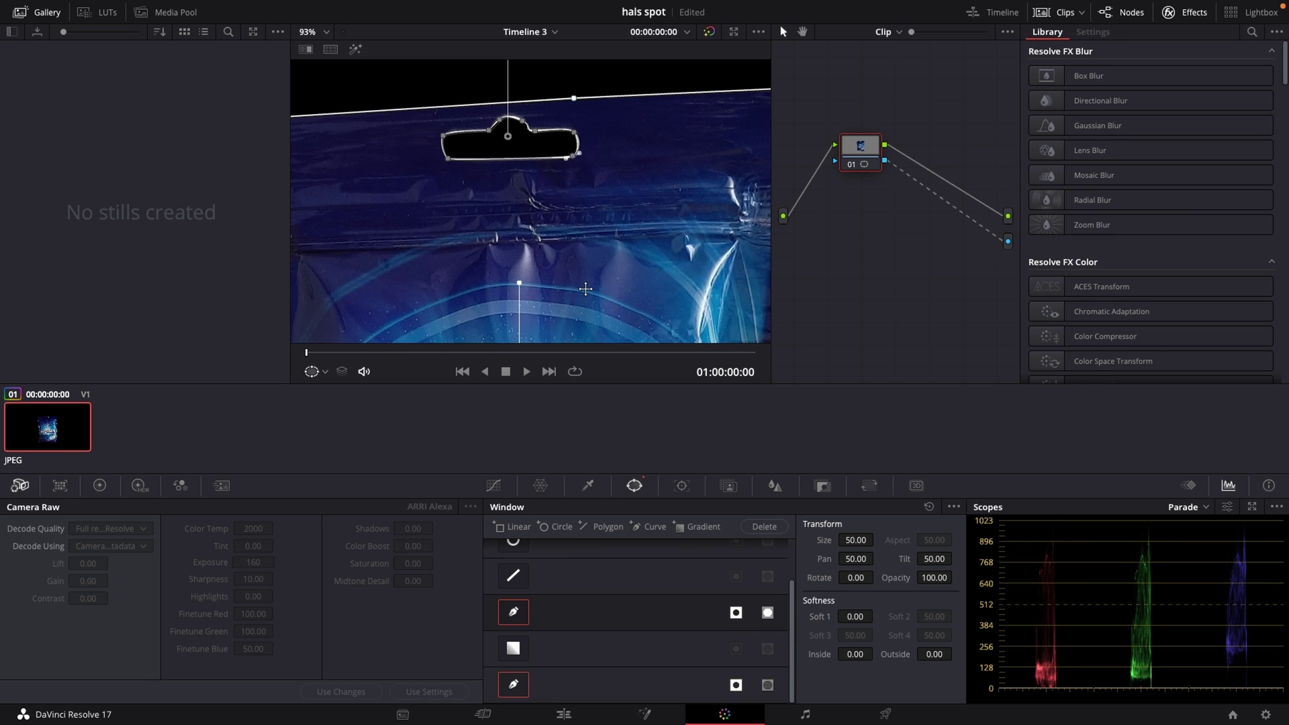
- Check the cutout on the Edit page, hide the window overlay, and soften the bag's outline mask with Soft 1 at 0.22 and Inside at 0.40
scroll(648, 251, down, 3)
scroll(648, 250, down, 3)
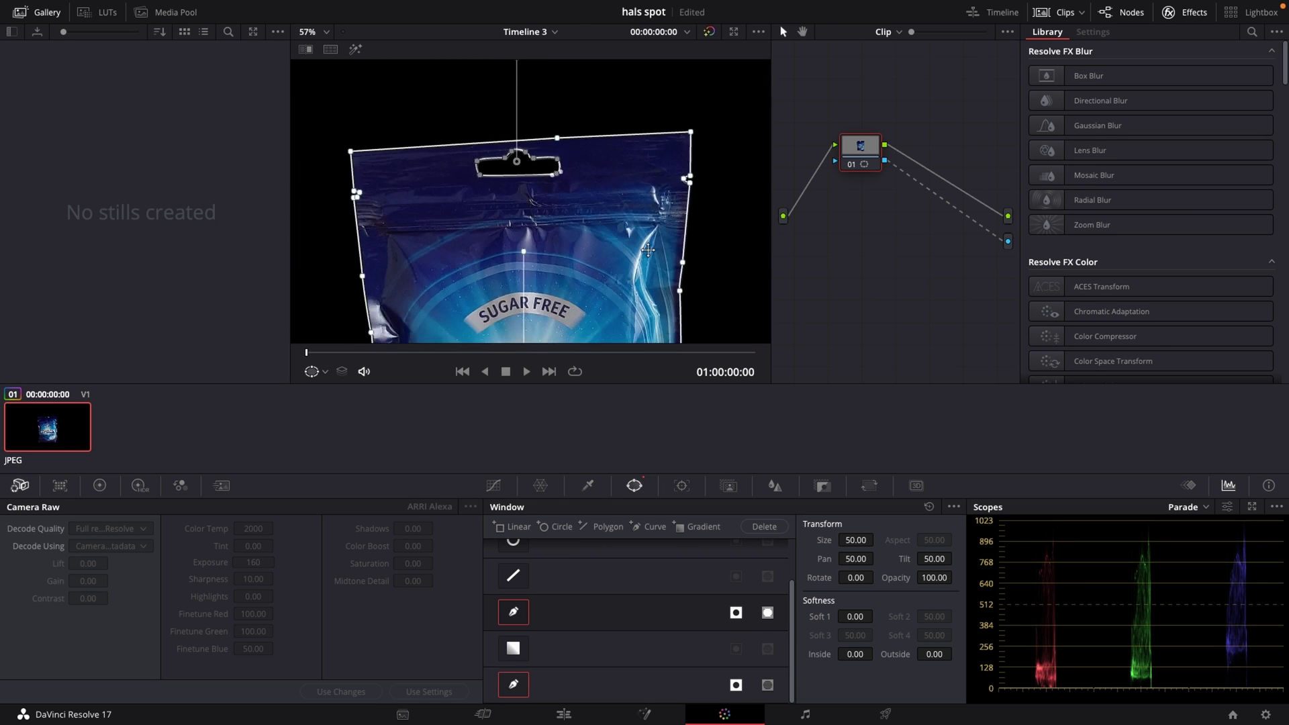
scroll(602, 298, down, 2)
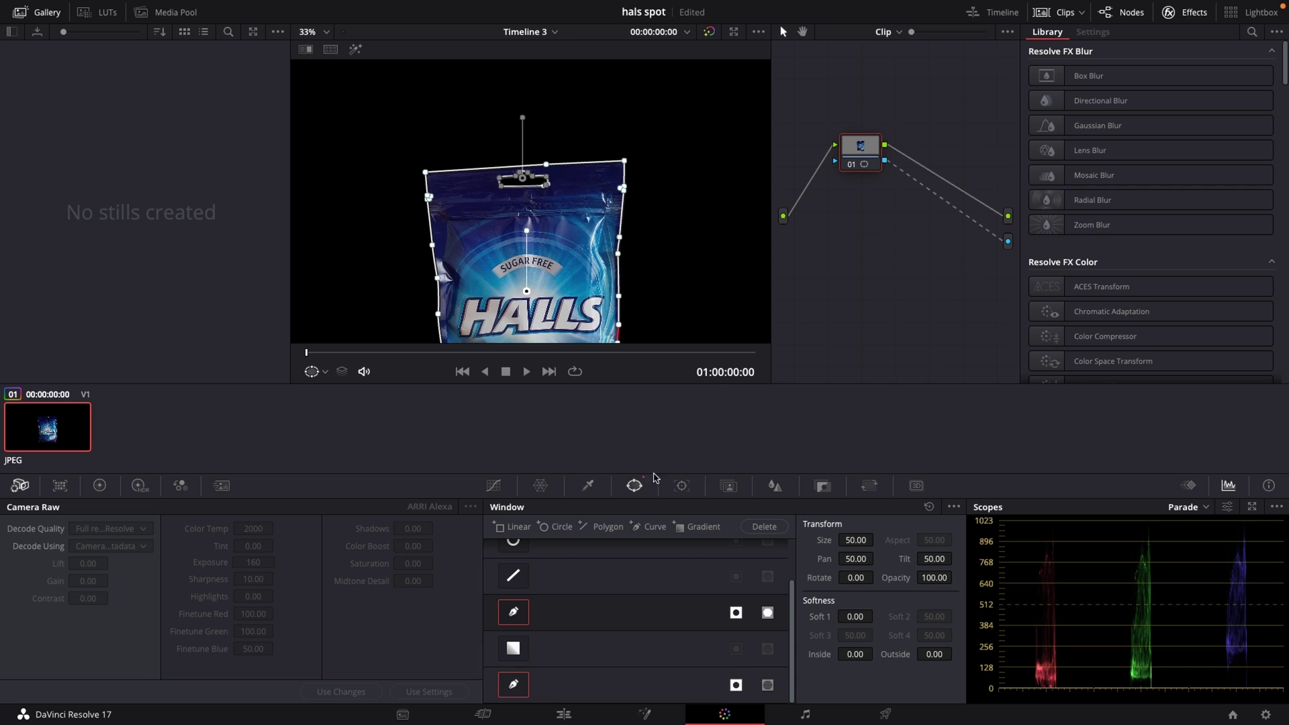
click(564, 714)
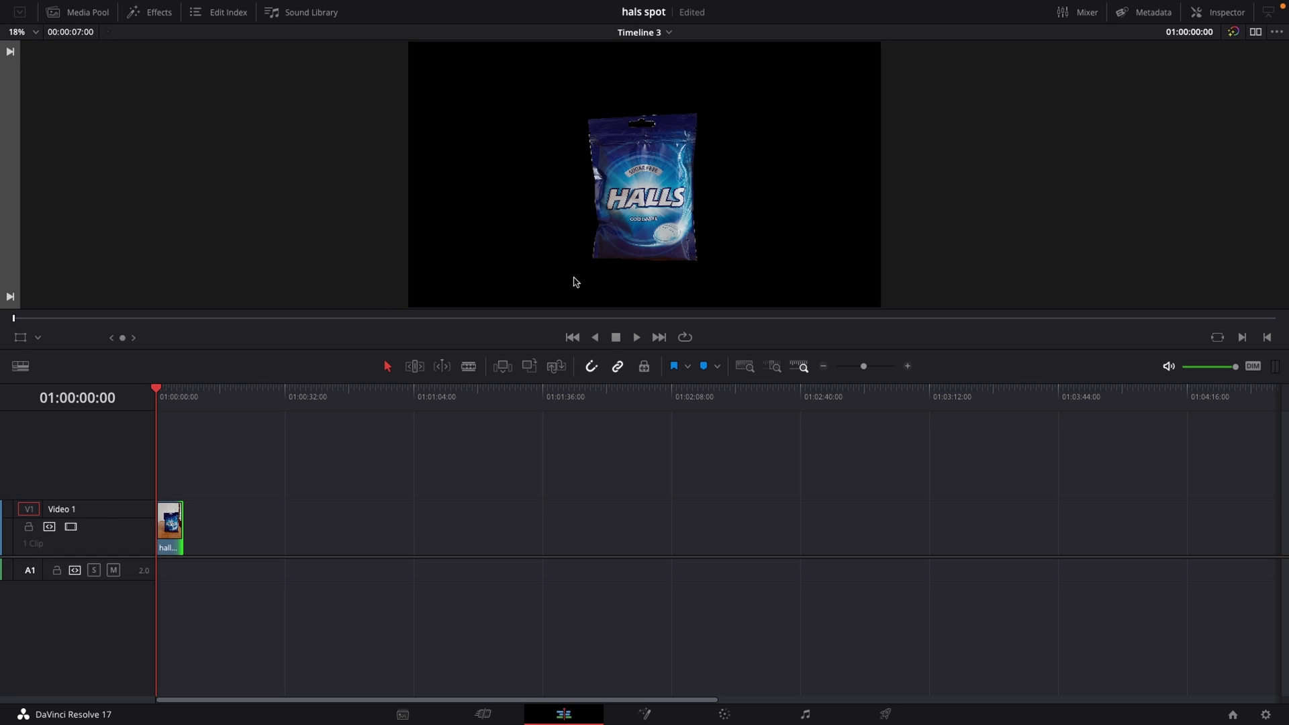
click(725, 716)
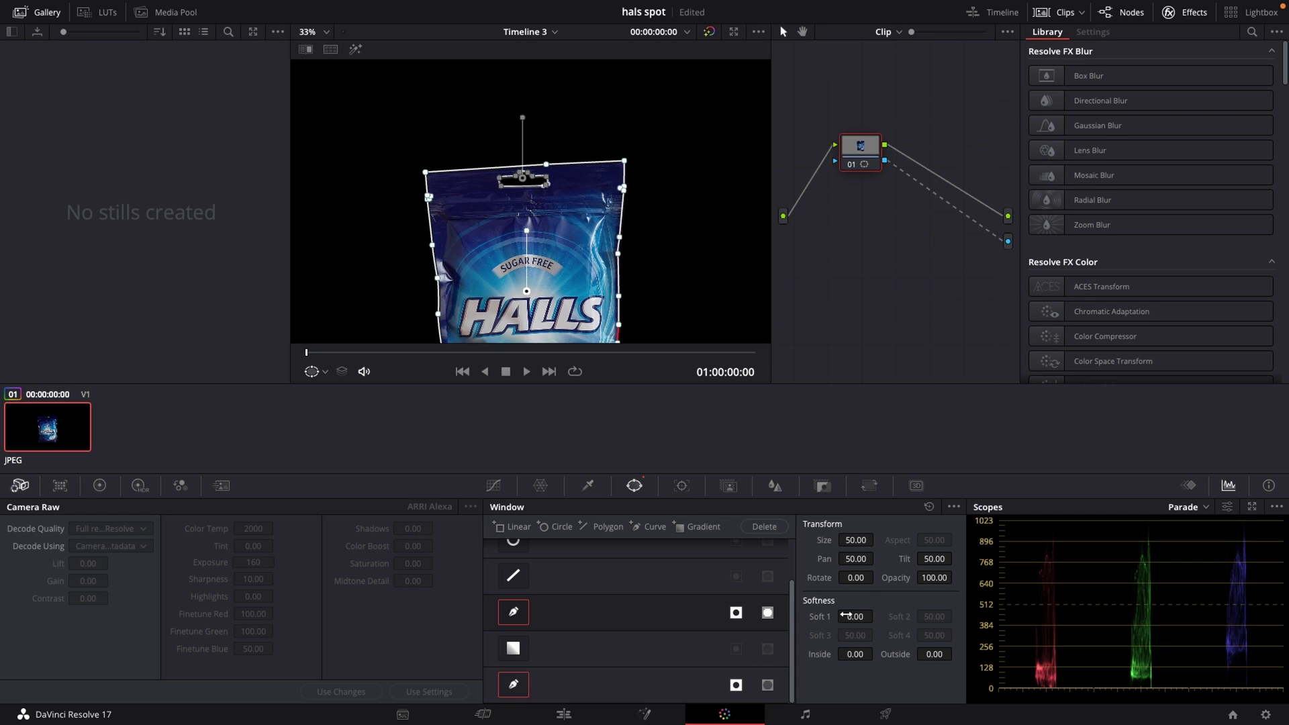
click(325, 371)
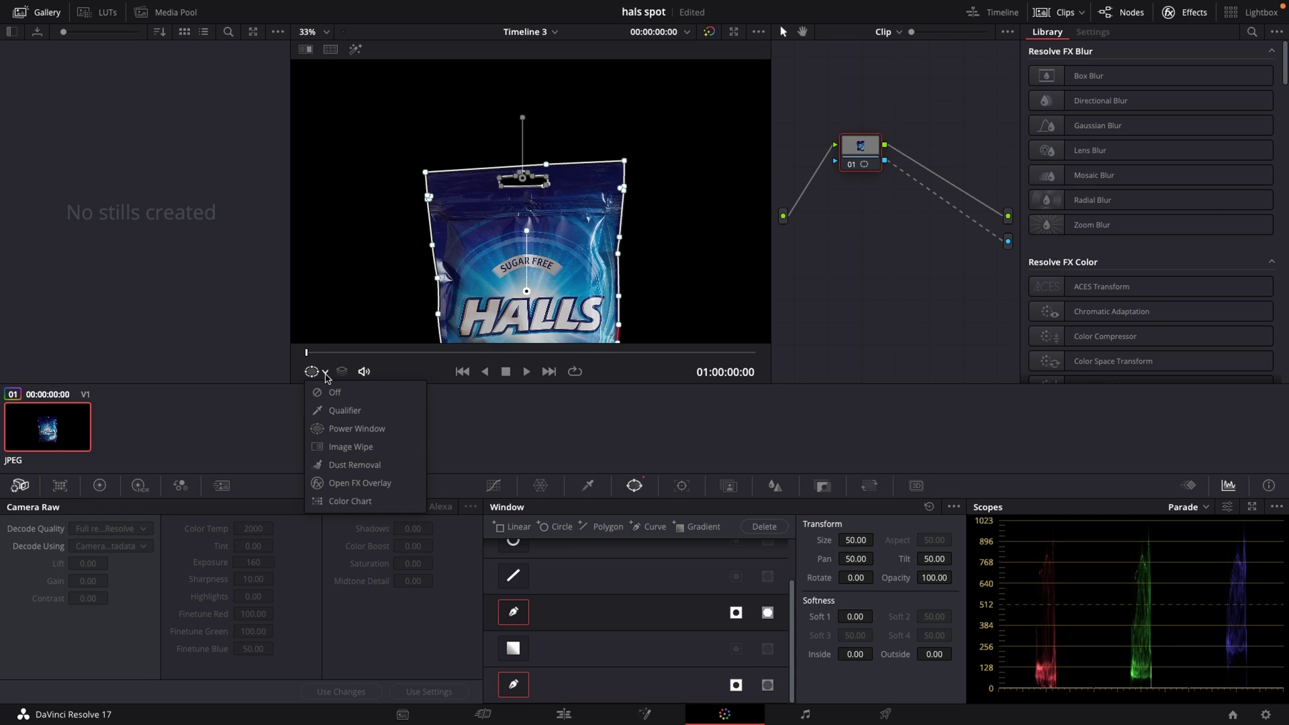
click(334, 393)
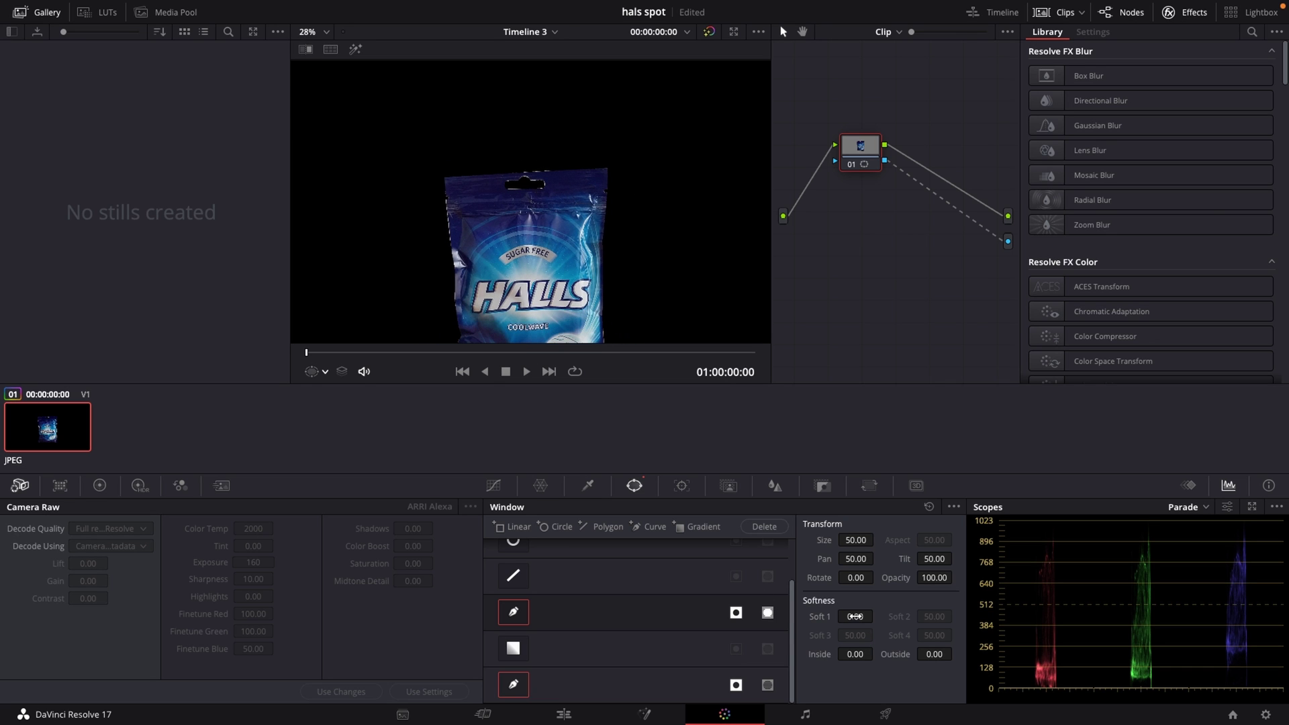
drag(877, 616, 937, 655)
scroll(549, 211, up, 4)
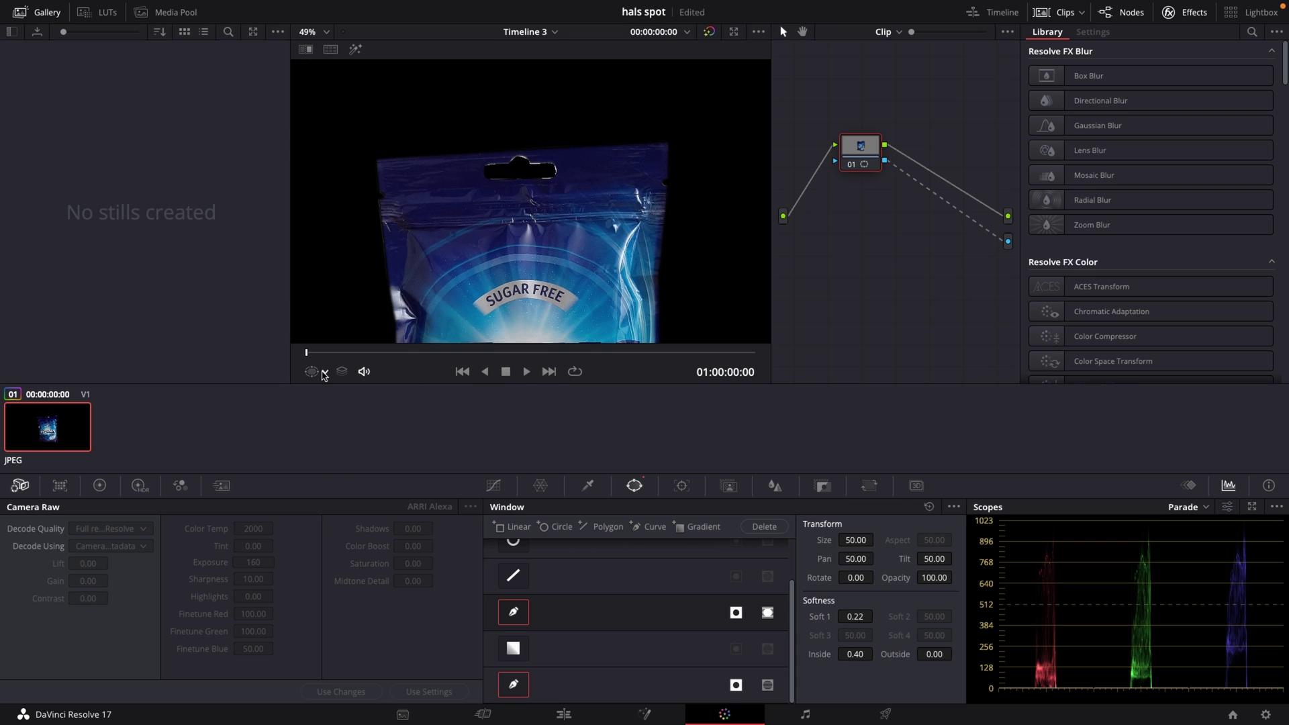
- Show the Power Window overlay, select the hang-hole curve window at the bag's top, and turn the overlay off again
click(322, 372)
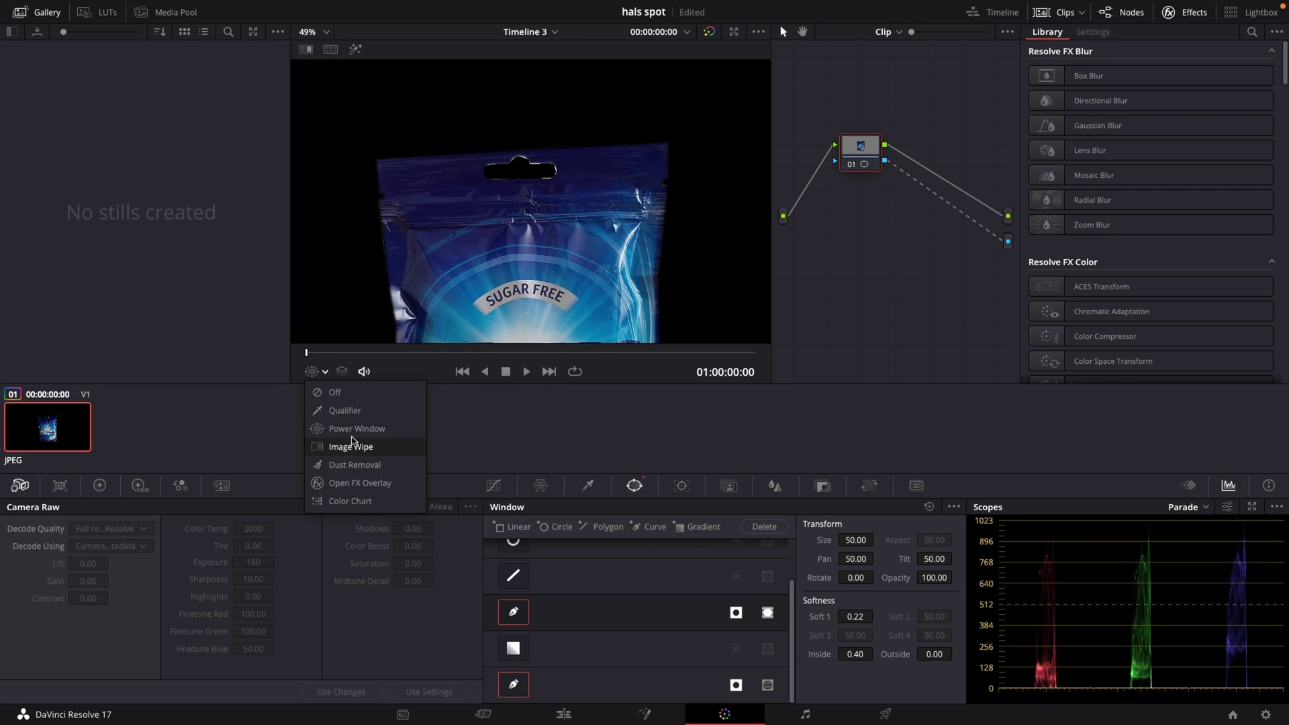
click(352, 430)
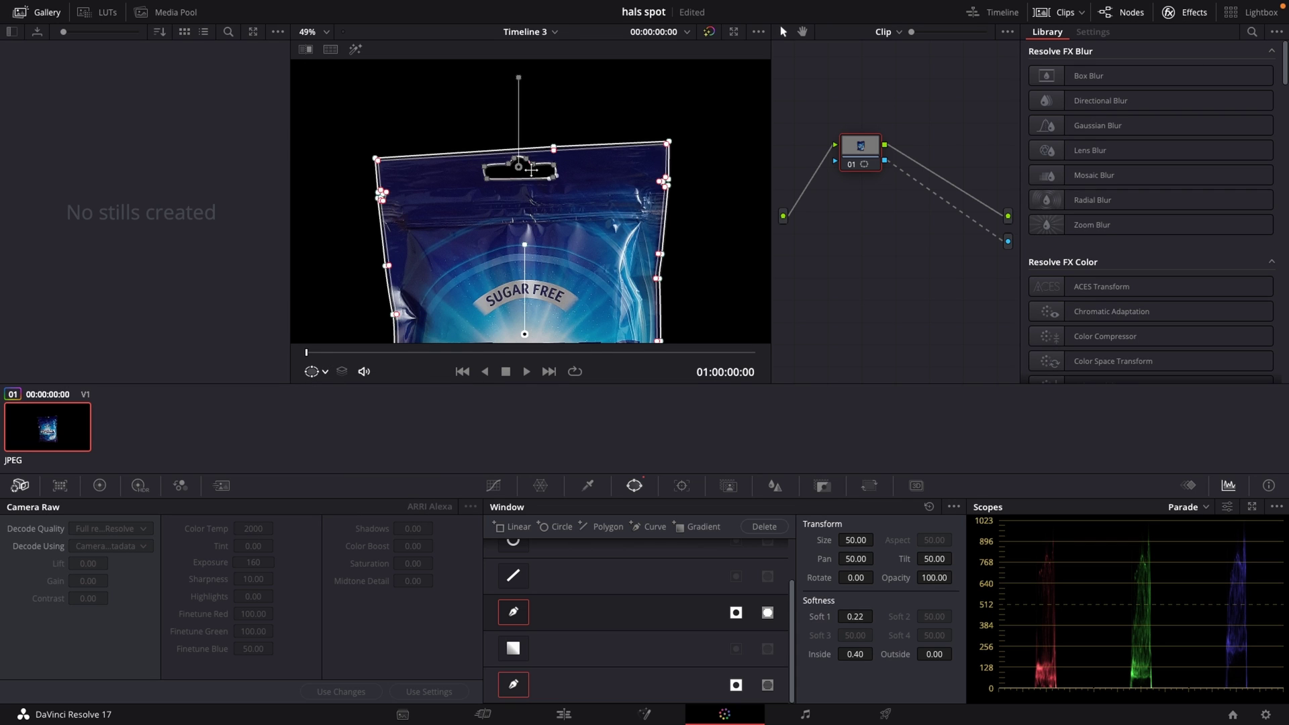
scroll(531, 170, up, 5)
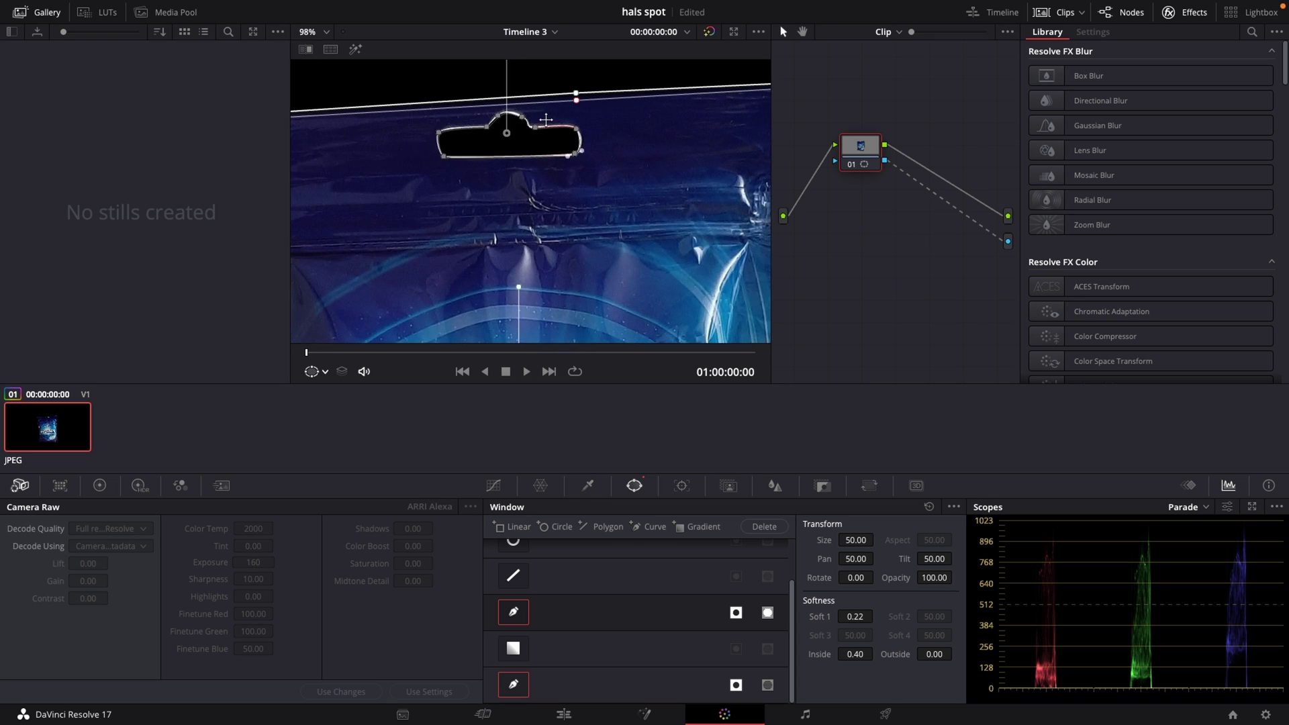
click(541, 126)
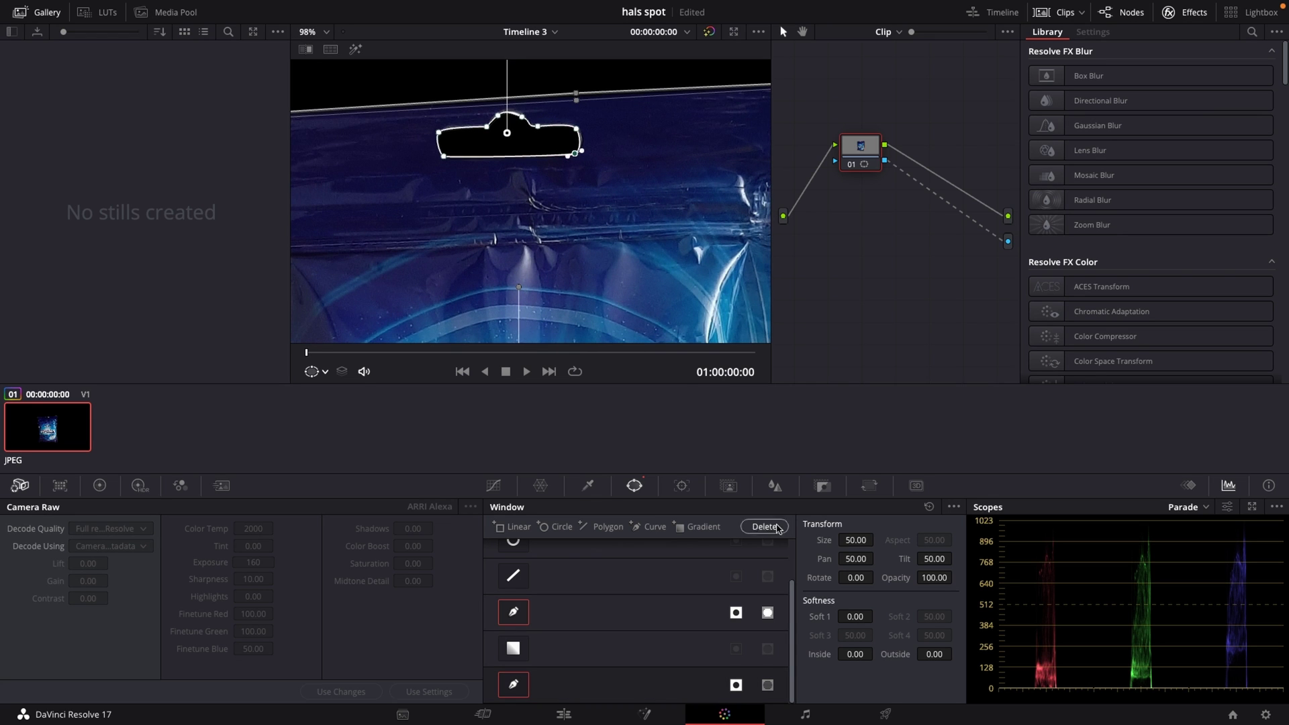
click(327, 372)
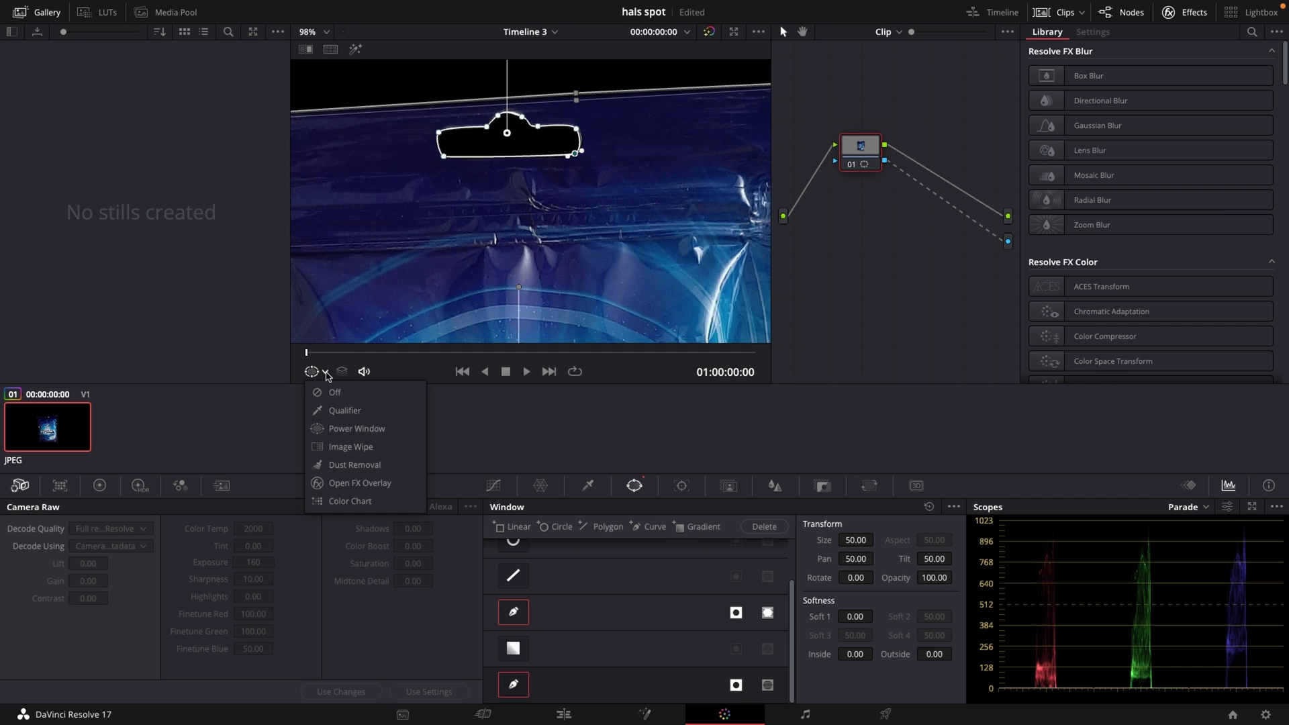
click(337, 393)
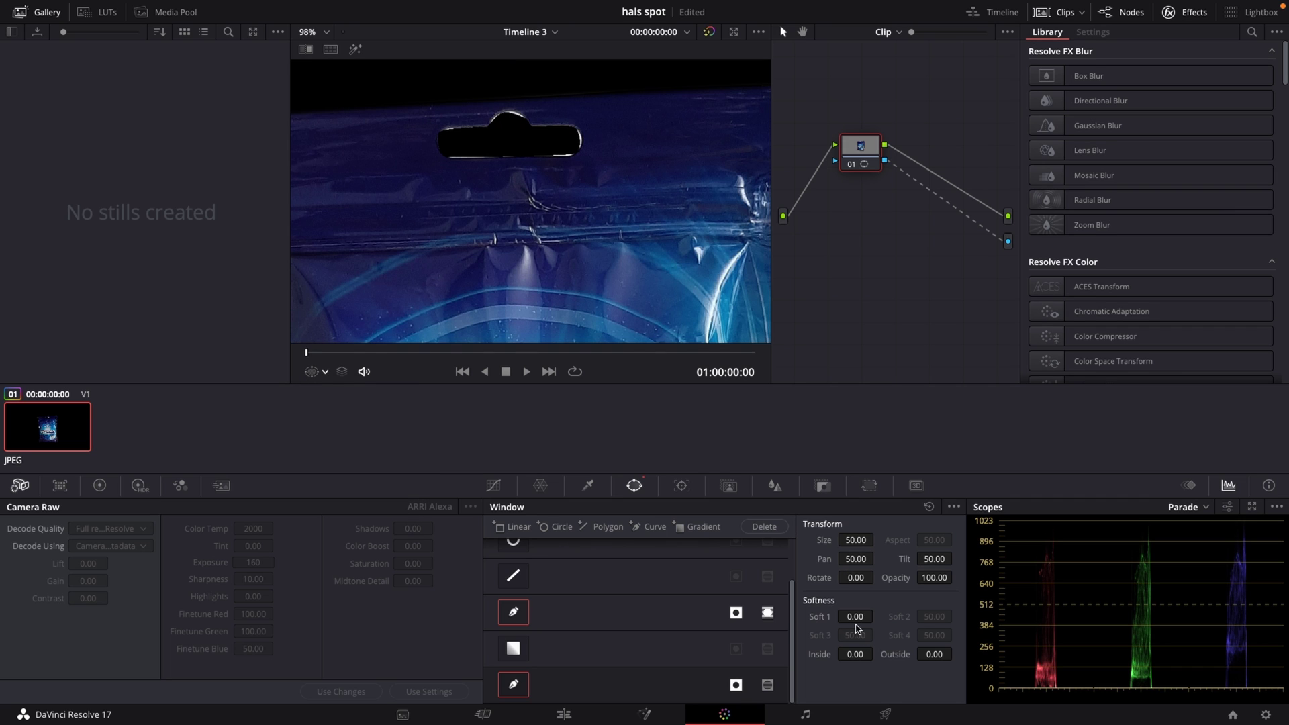
- Soften the hang-hole mask with Soft 1 at 0.34, Inside at 0.22 and Outside at 0.24
drag(856, 617, 855, 654)
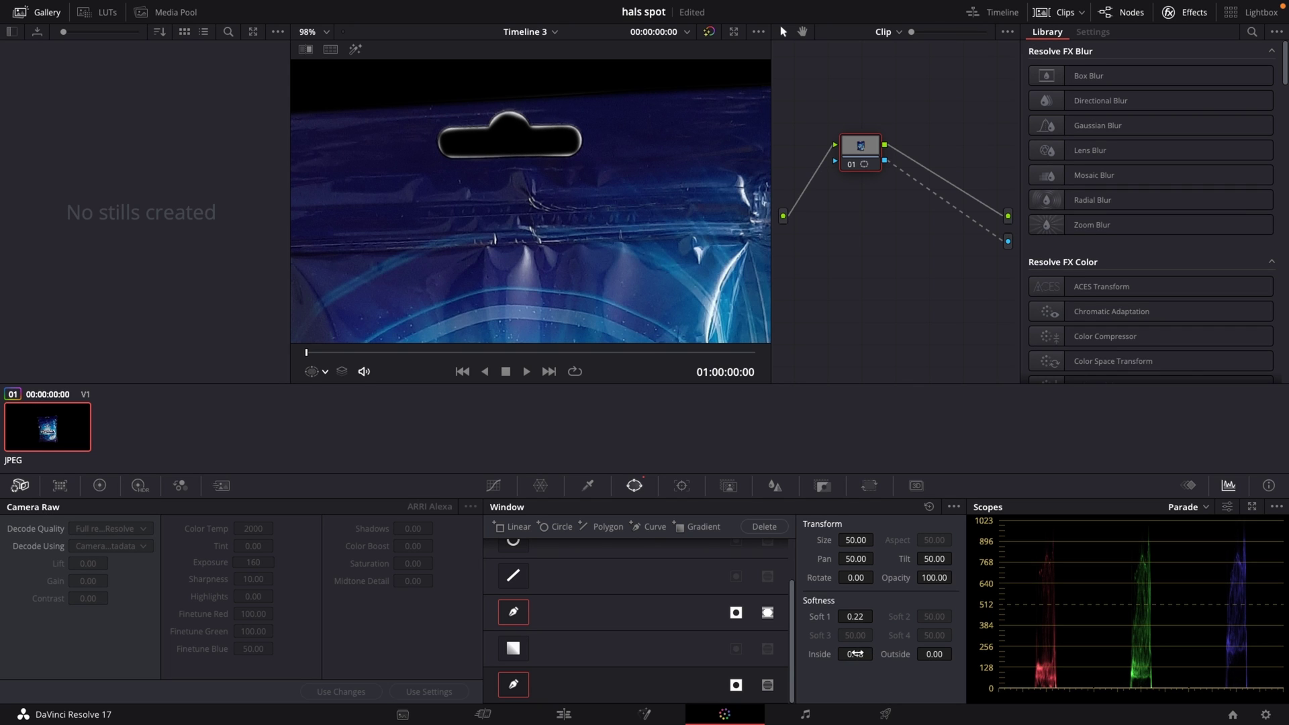
drag(934, 654, 956, 653)
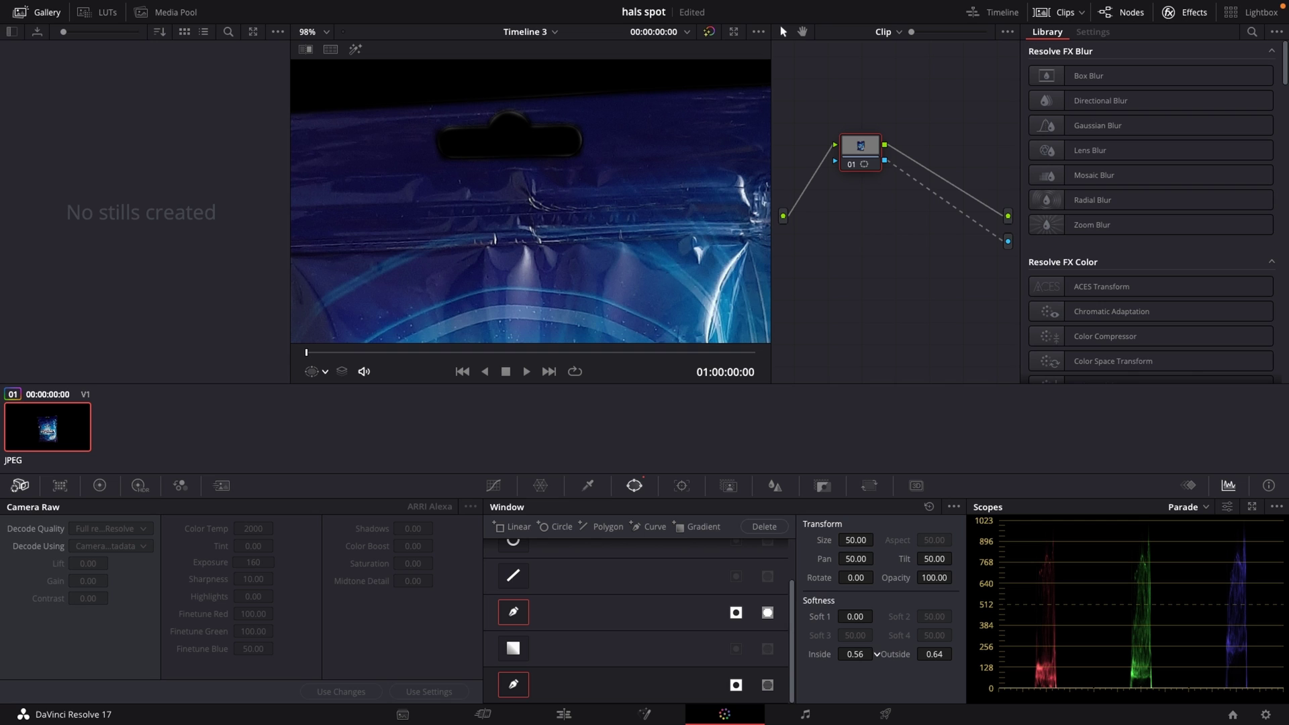
scroll(607, 320, down, 5)
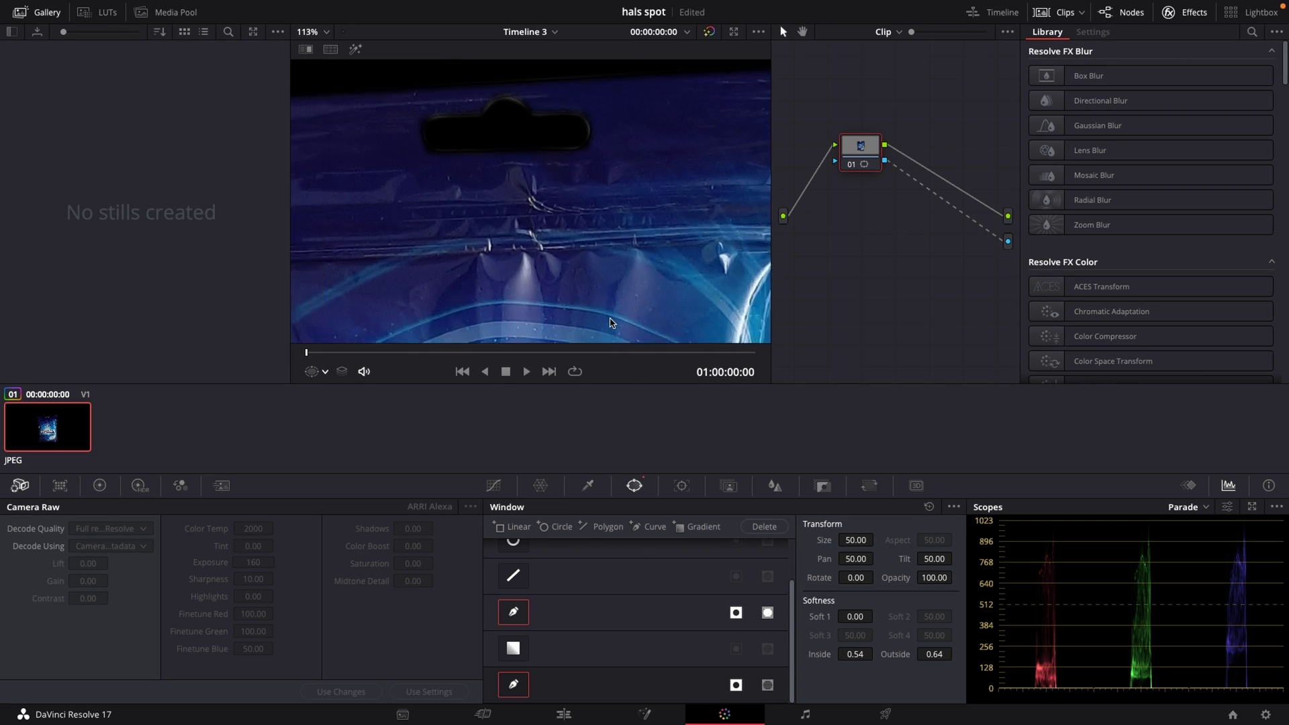
scroll(608, 320, down, 1)
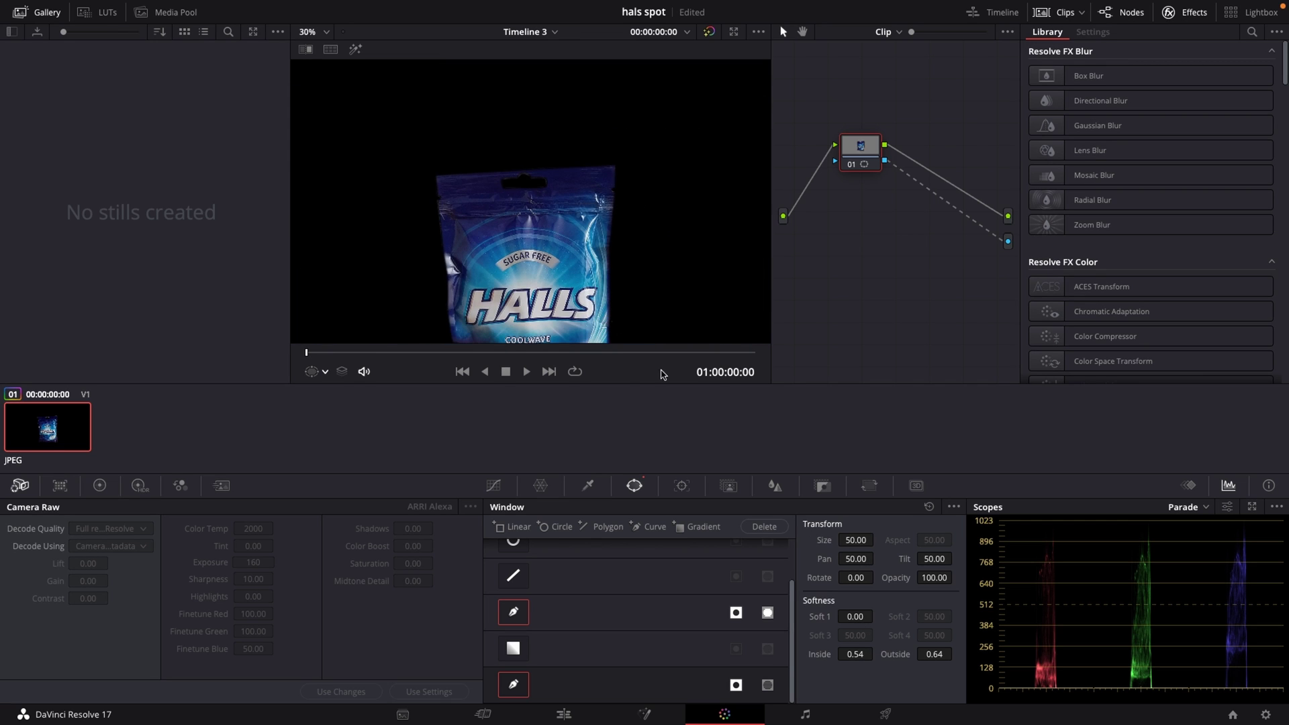
drag(876, 654, 825, 653)
drag(845, 651, 954, 661)
scroll(566, 261, down, 1)
scroll(565, 261, down, 4)
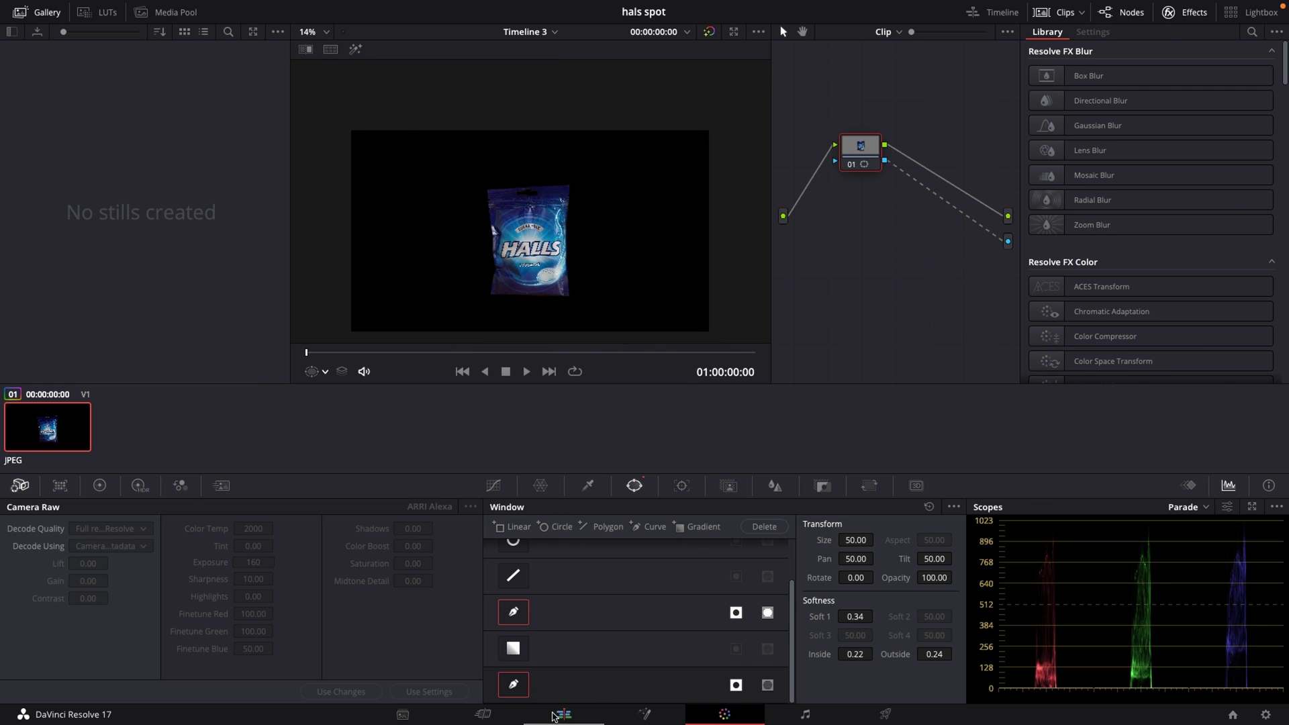
- On the Edit page, place the playhead at 01:00:01:00 and keyframe all Transform properties of the Halls clip
click(564, 714)
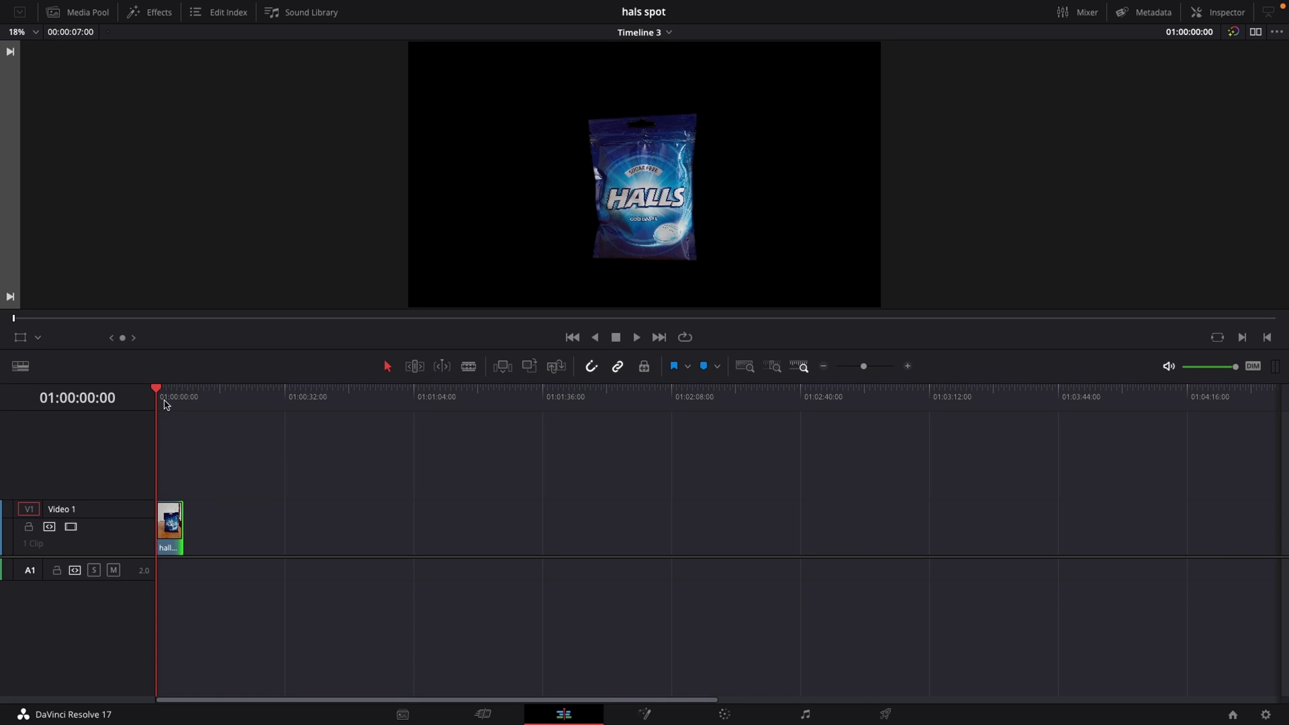
key(space)
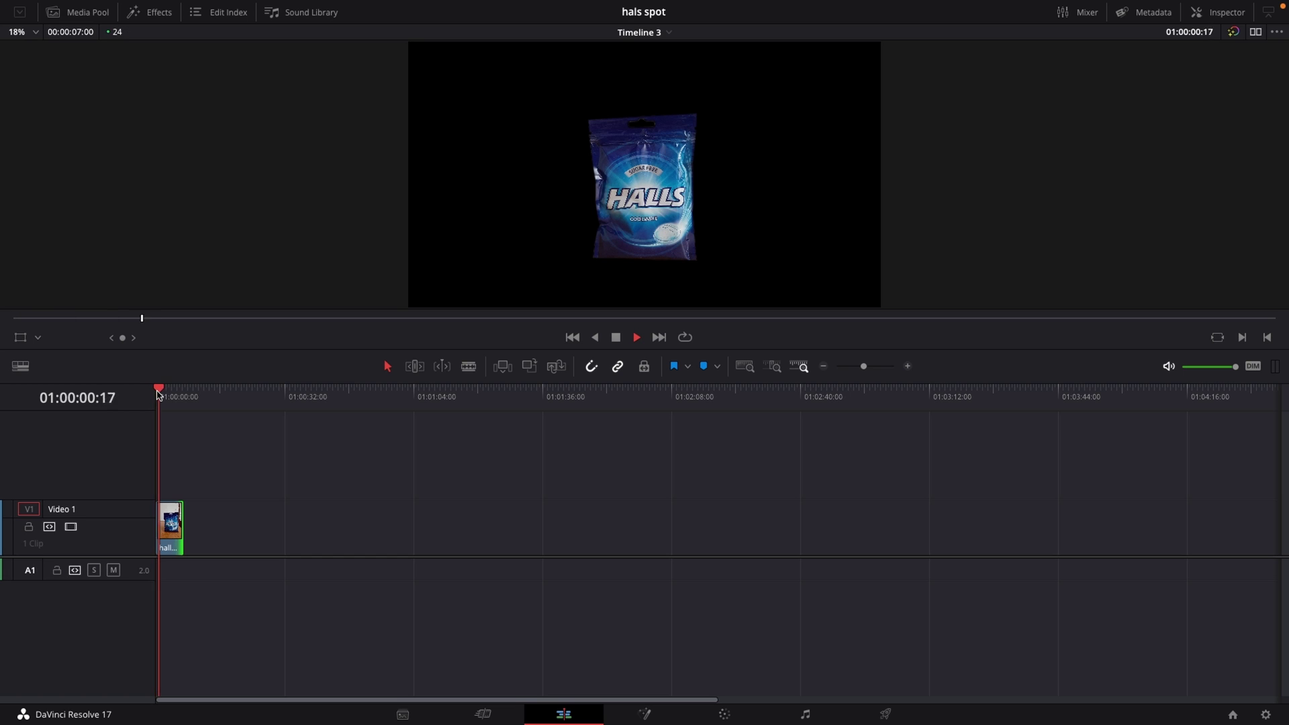
click(156, 394)
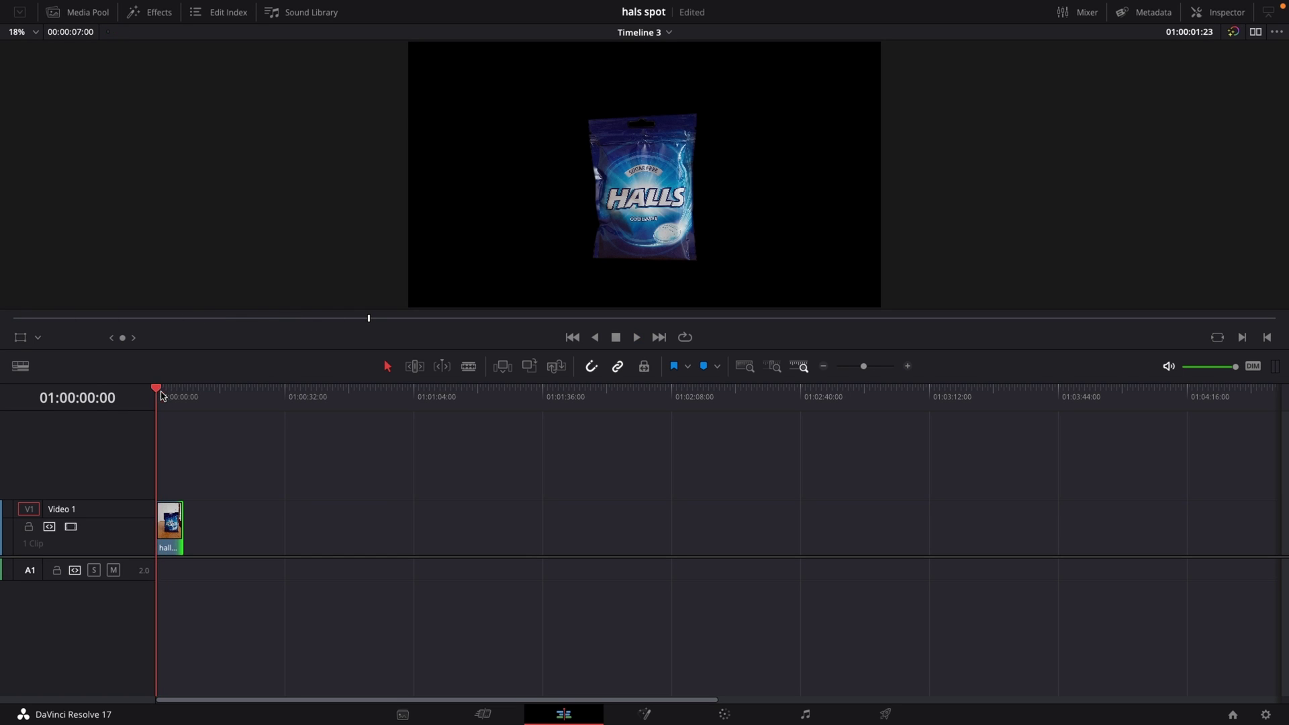
key(space)
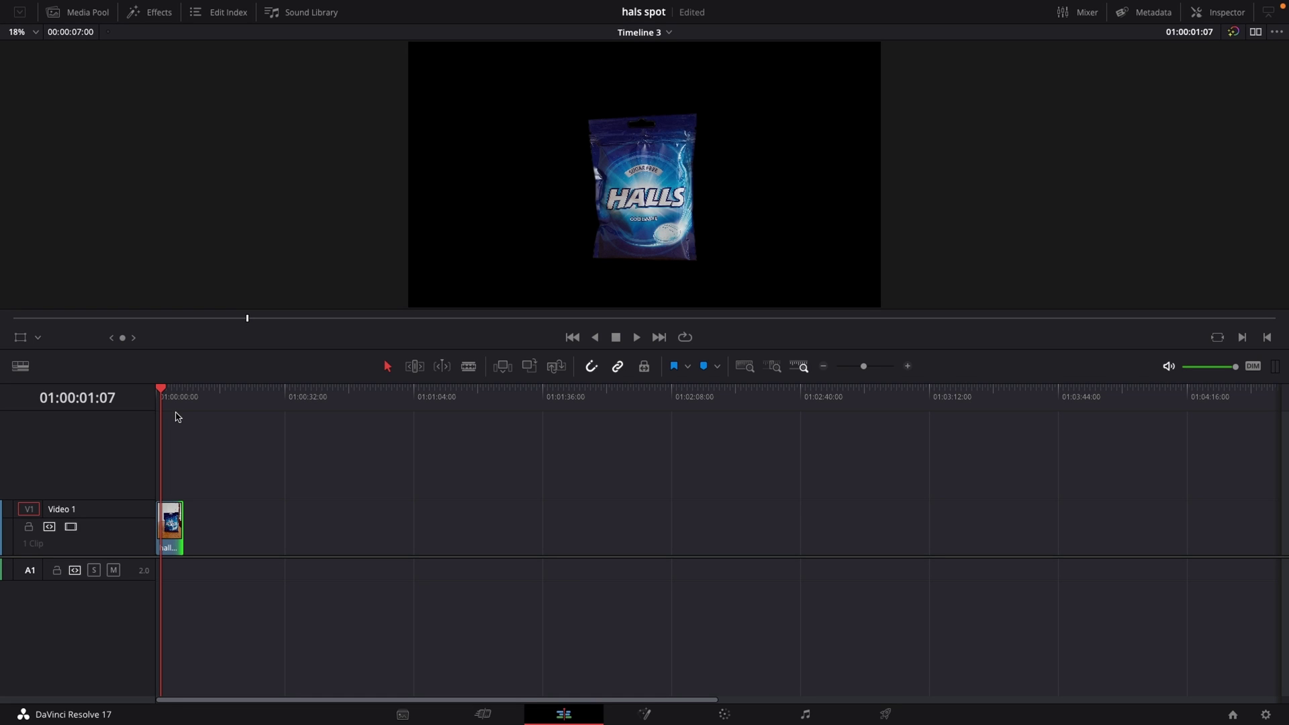
key(Left)
key(Left)
key(Left)
key(Right)
click(1221, 12)
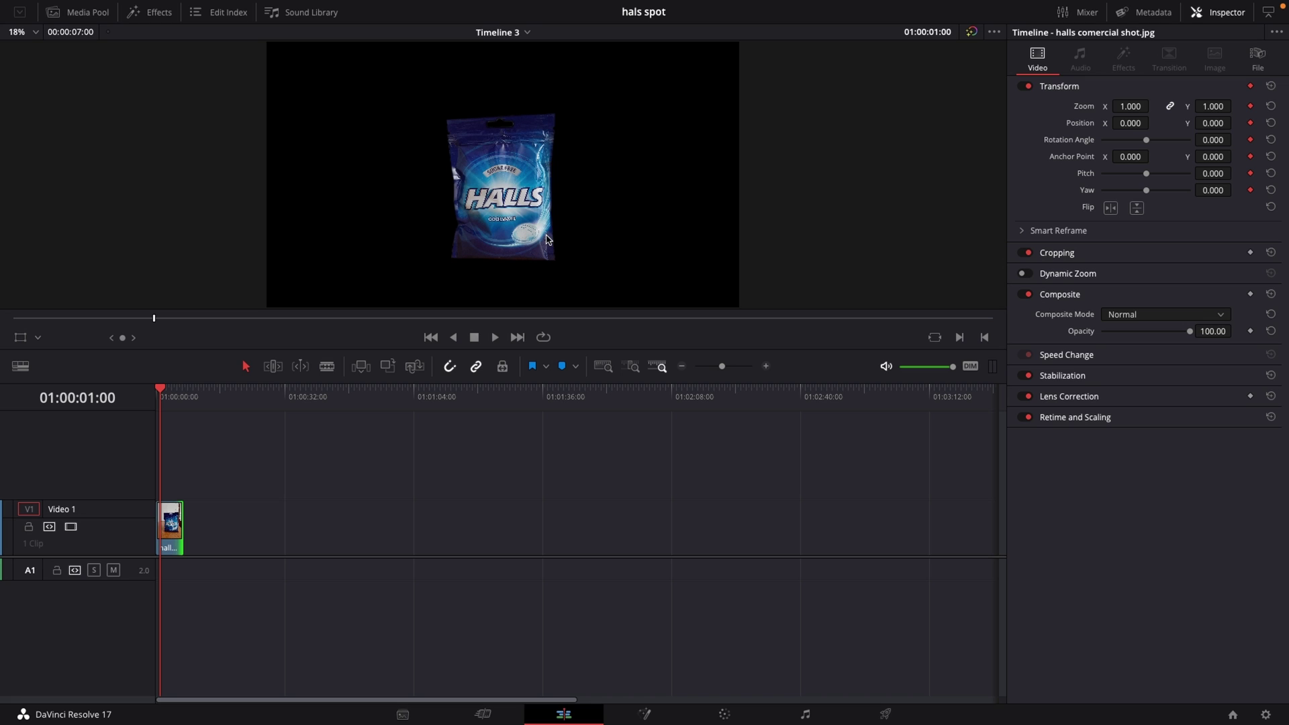
- Set the clip's Position Y to 1881 at 01:00:00:00 and play back the drop-in animation
click(153, 398)
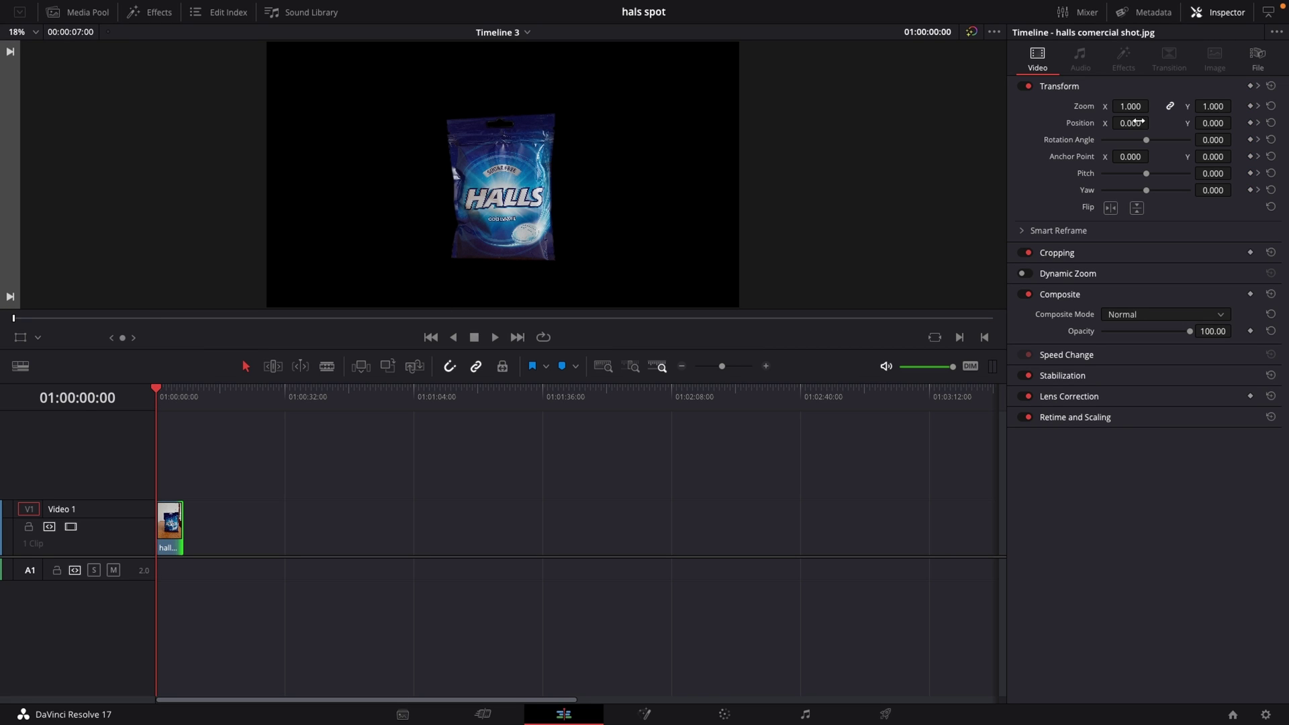
drag(1212, 123, 1235, 122)
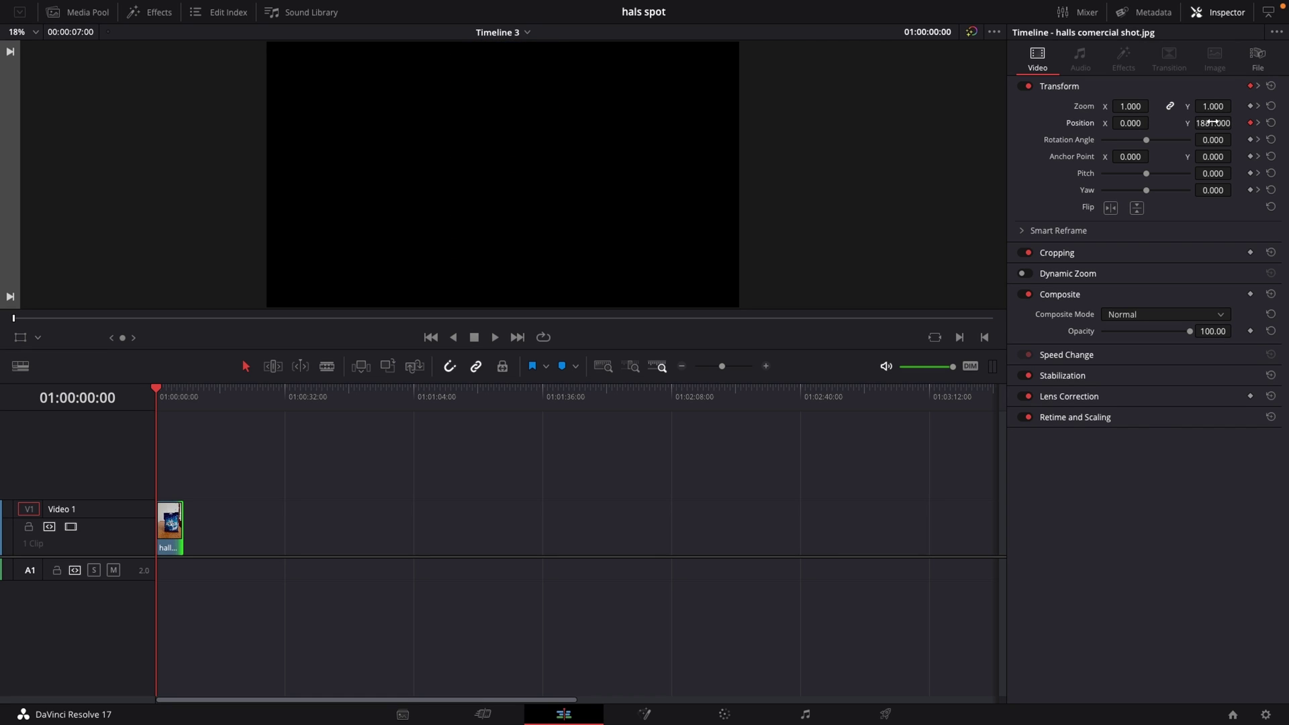
key(space)
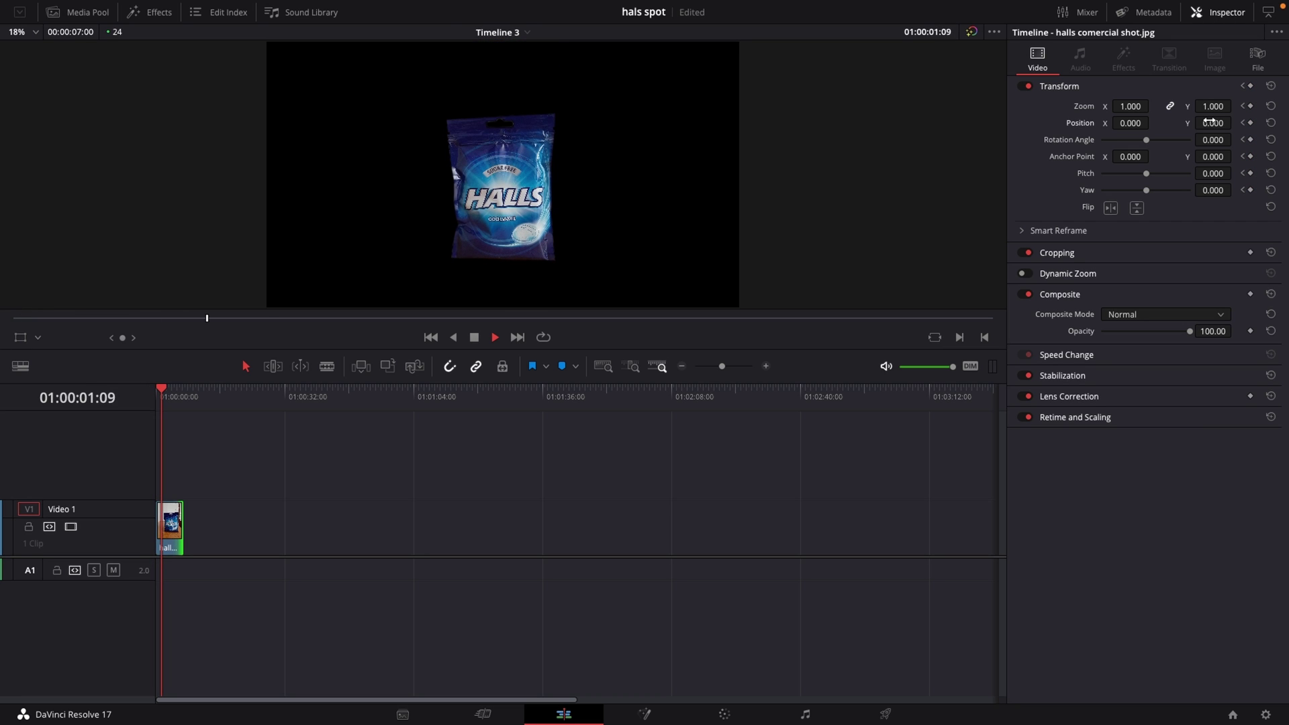
key(space)
- On the Color page, enter a Motion Blur of 17 for the clip in Motion Effects and fine-tune the blur
click(157, 13)
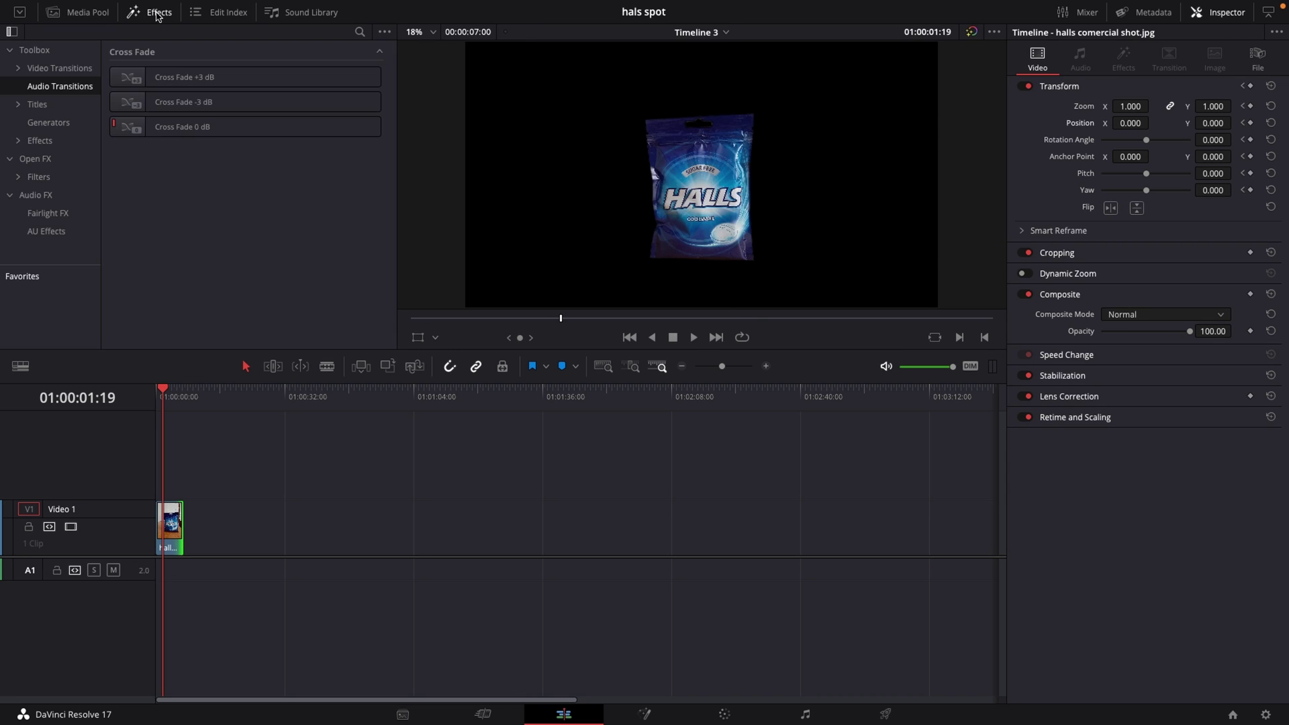
click(57, 165)
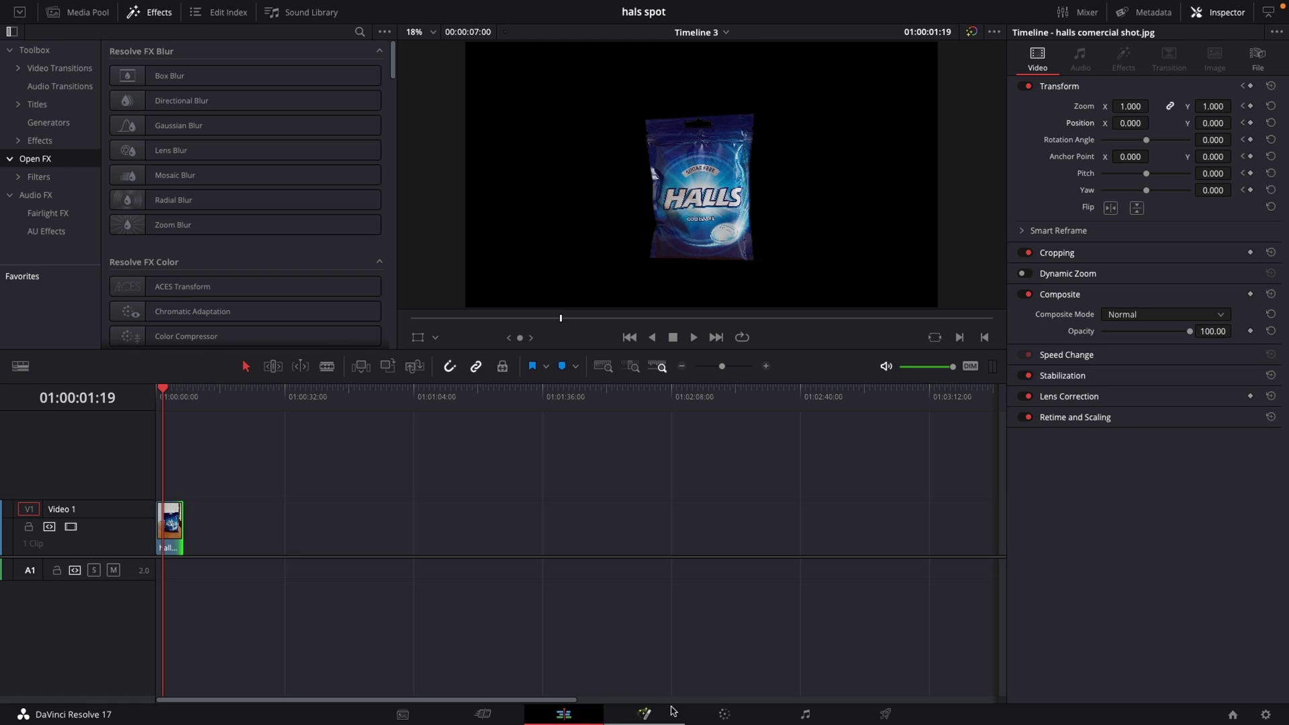
click(725, 715)
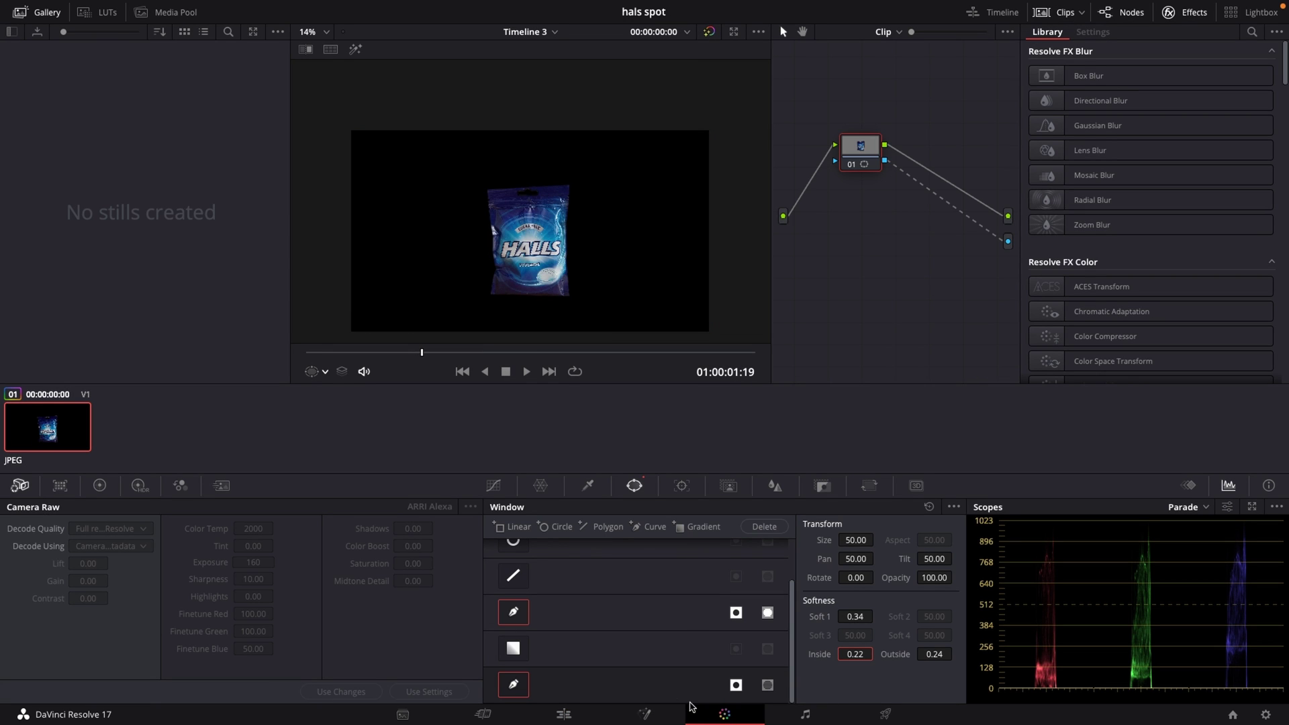
click(220, 486)
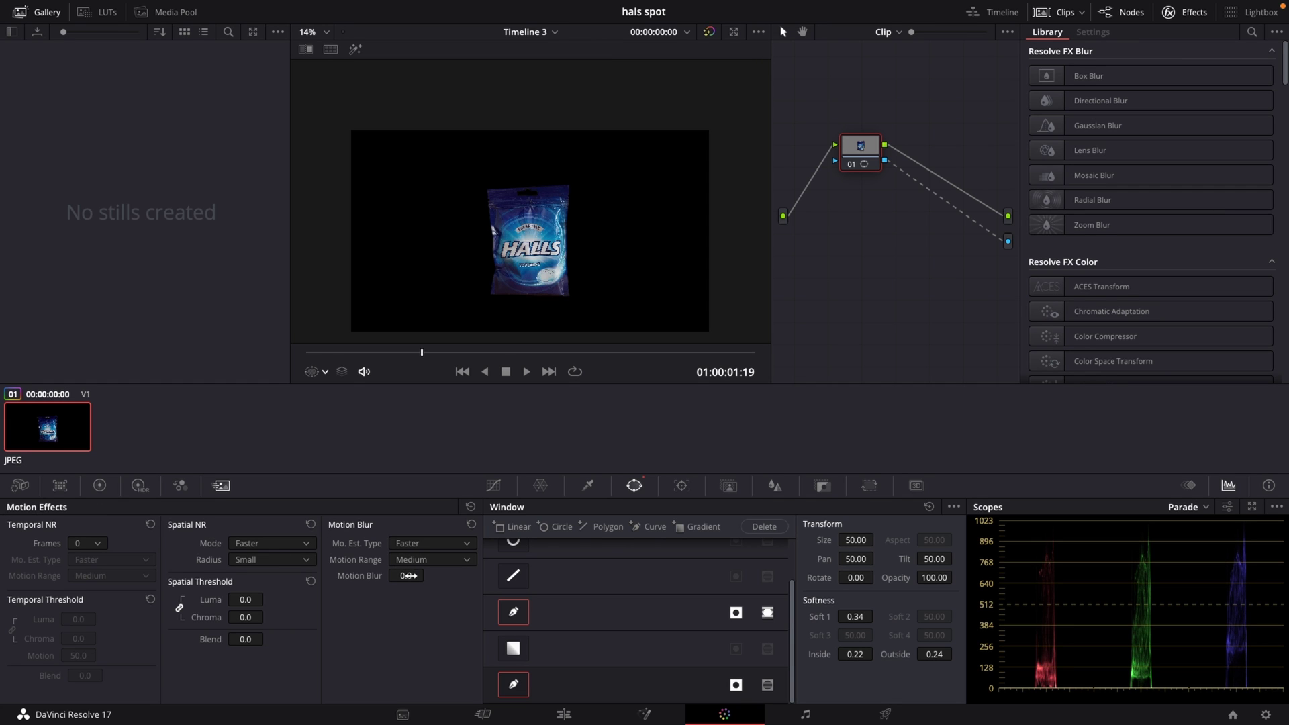
text(17)
key(Return)
drag(409, 576, 414, 576)
click(431, 561)
click(416, 577)
- Return to the Edit page and play the bag's drop-in animation from the timeline start
click(564, 714)
drag(176, 390, 151, 394)
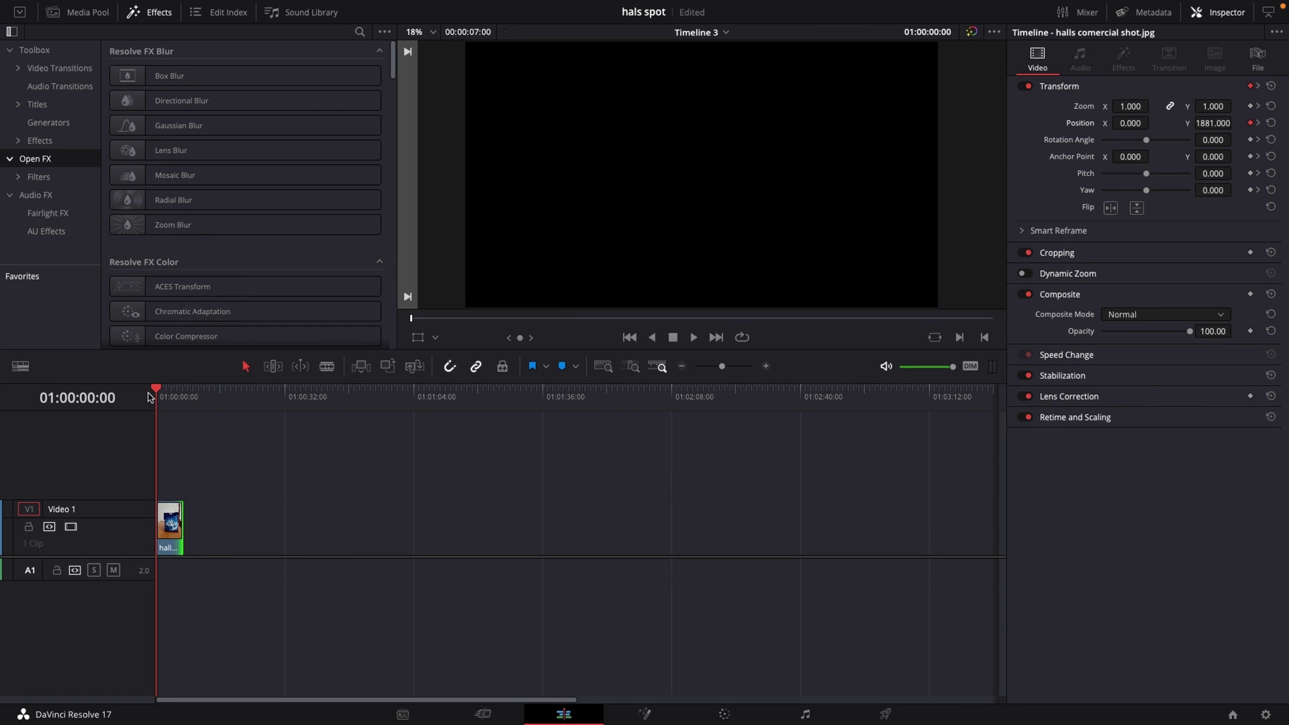
key(space)
key(space)
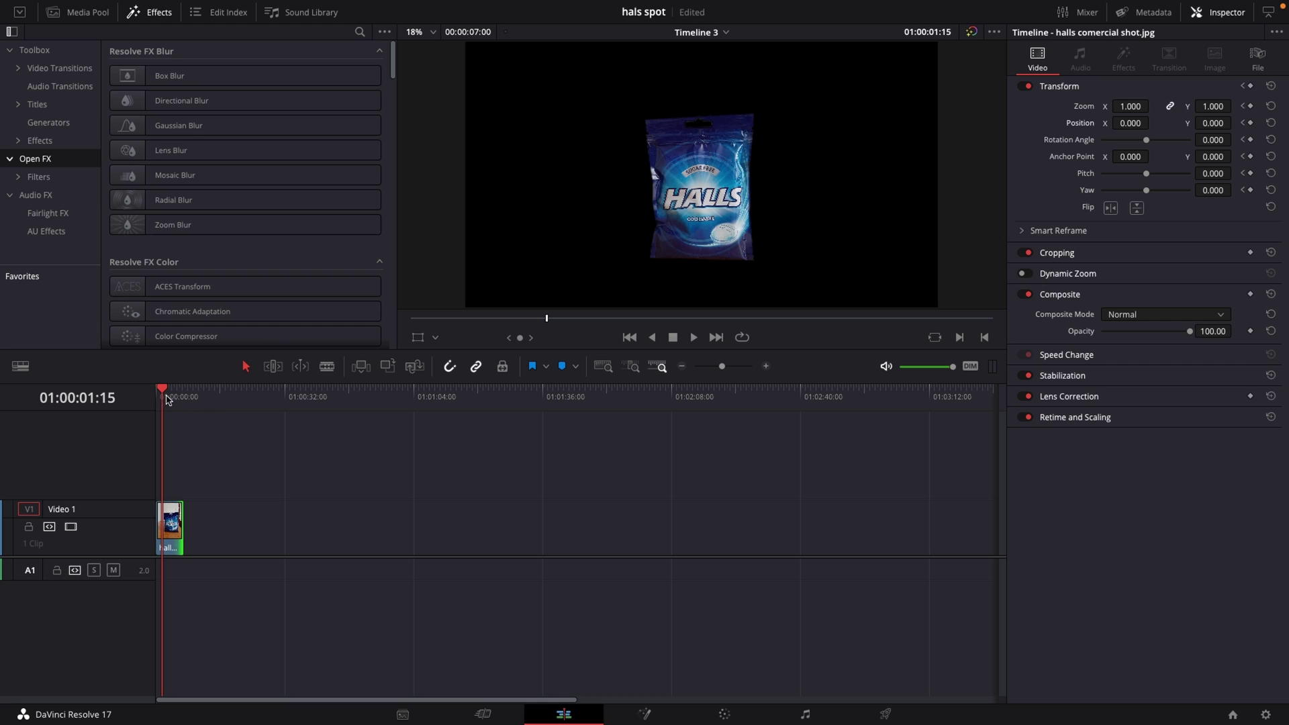
- Stop playback at 01:00:00:20 and move the Halls clip up to Video 2, starting at that time
drag(167, 400, 152, 396)
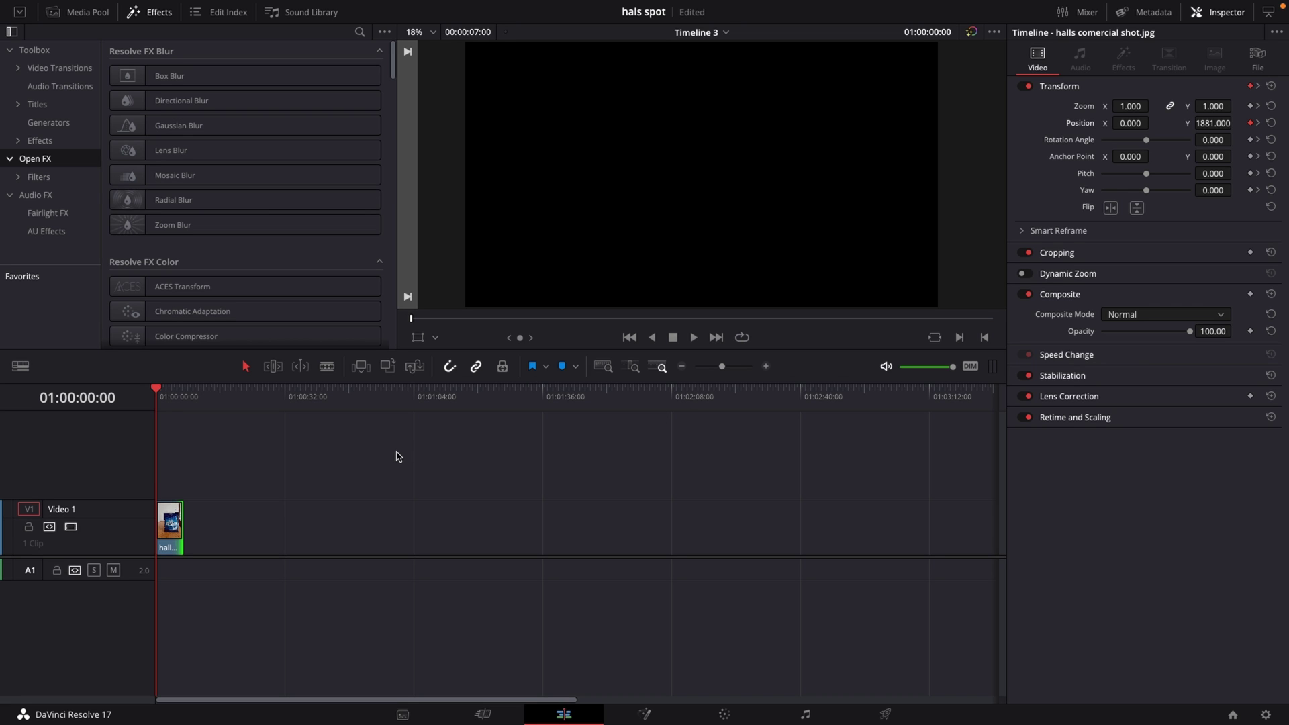
key(space)
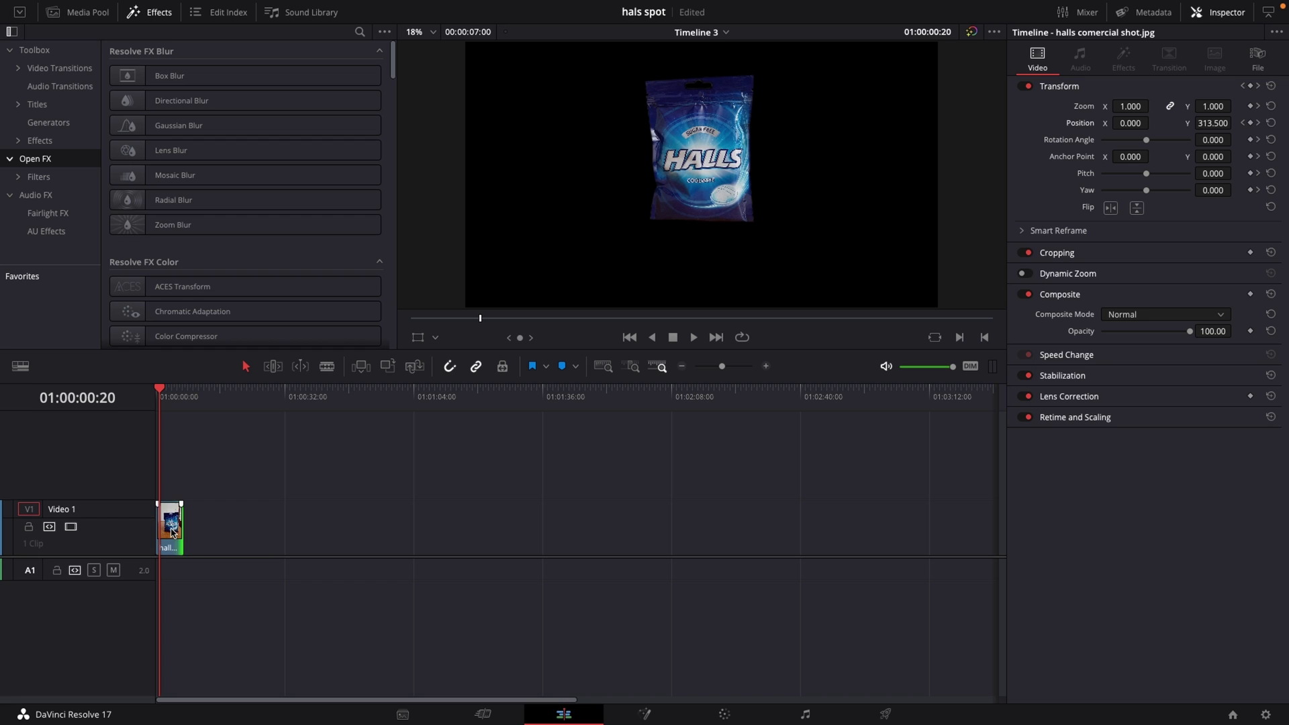
drag(172, 533, 165, 496)
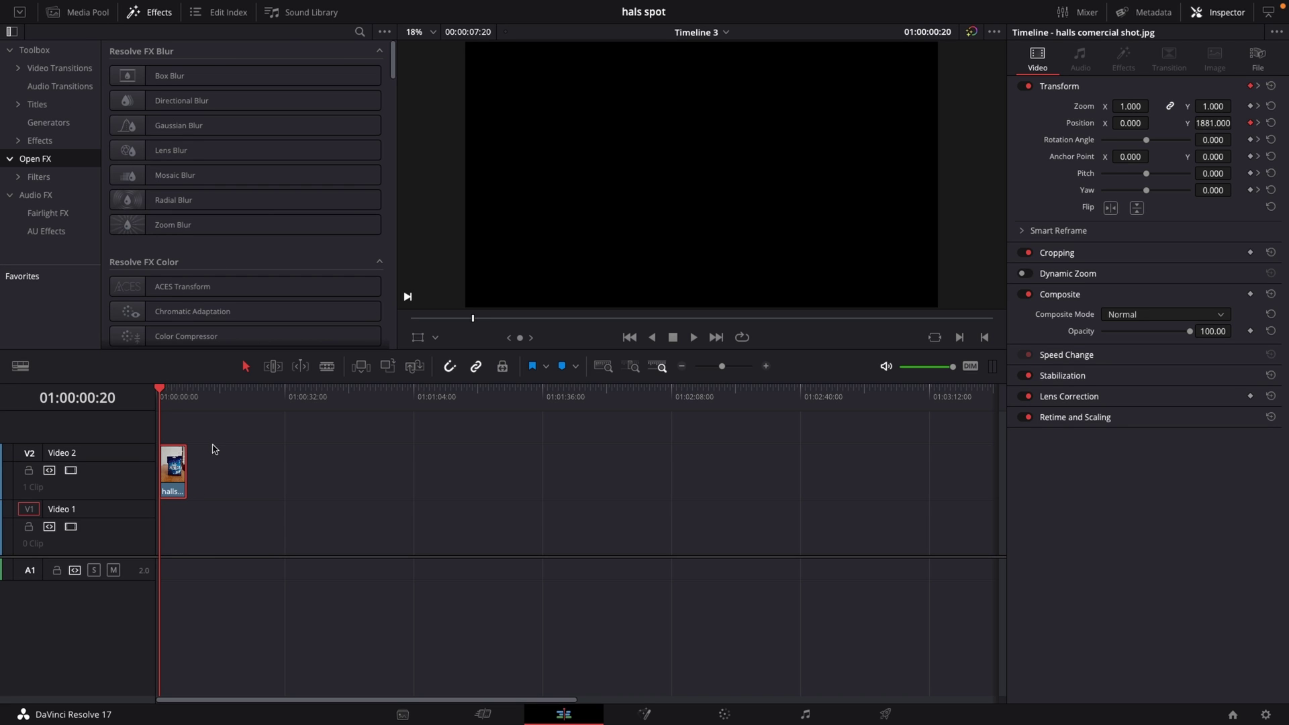
- Place the snowy ground clip from the media pool on Video 1 beneath the Halls clip and play back the composite
click(75, 12)
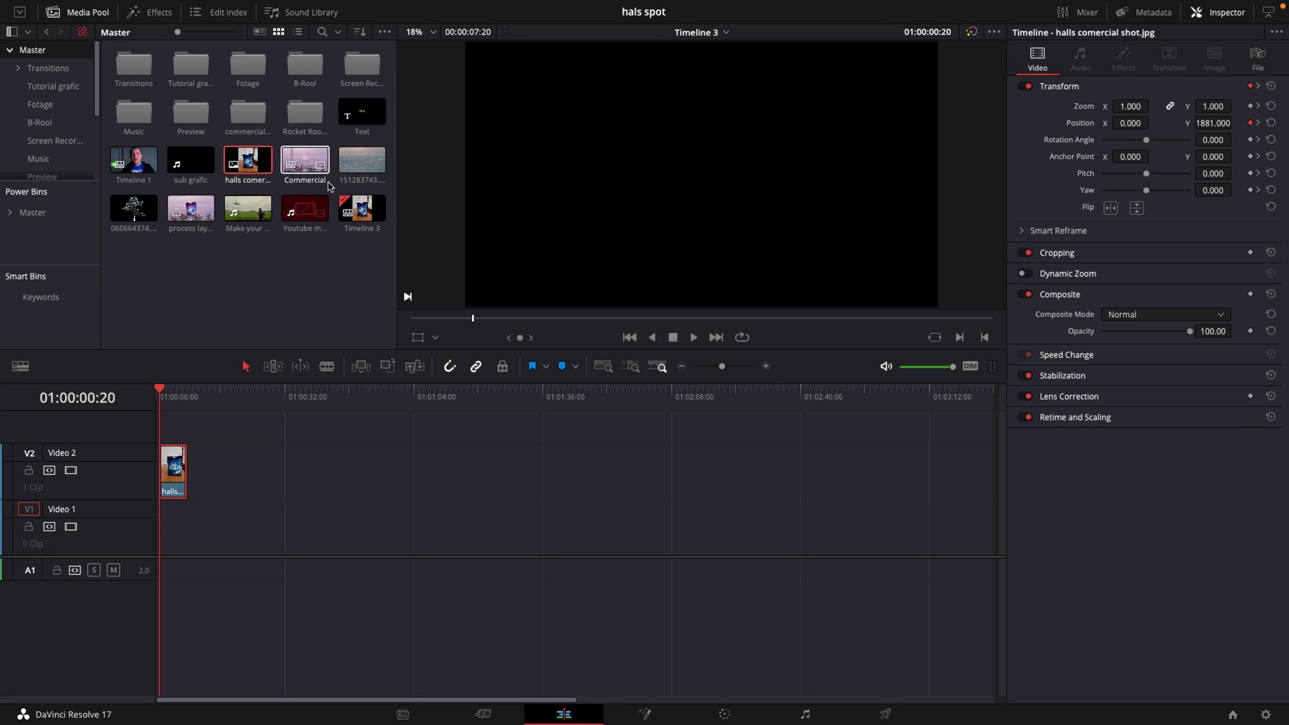
drag(359, 165, 187, 530)
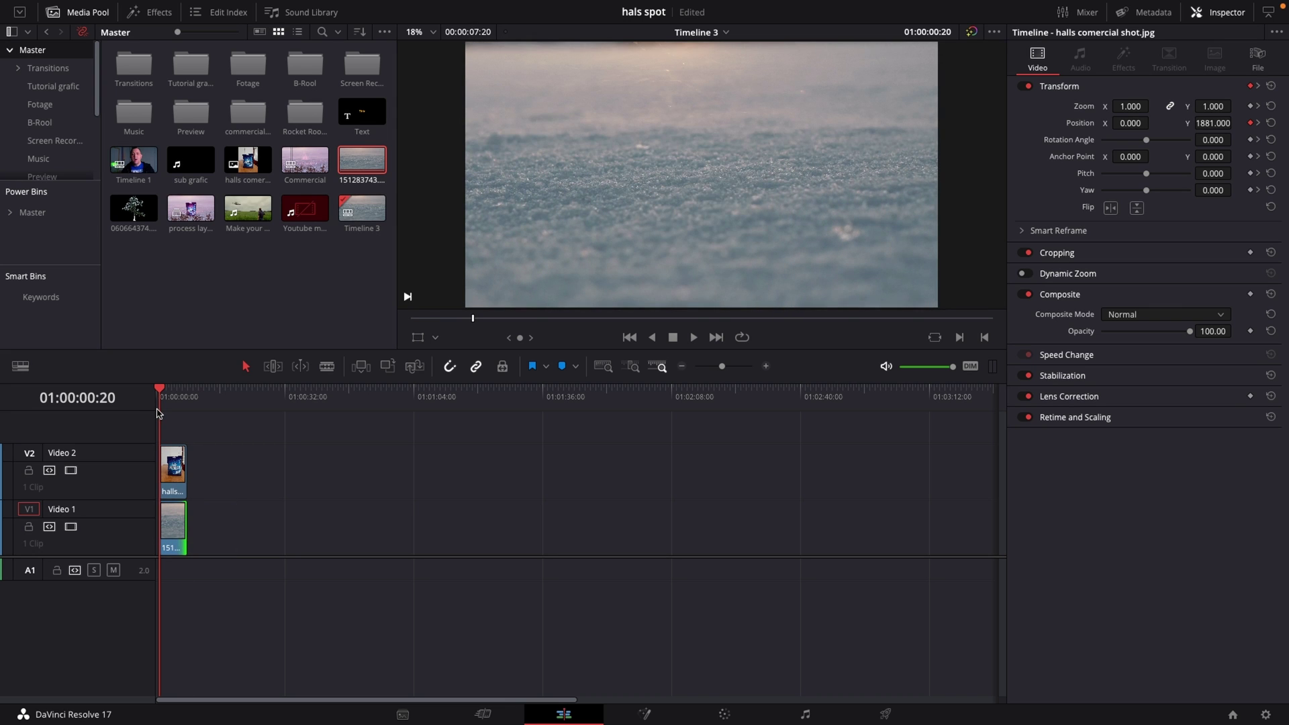
key(space)
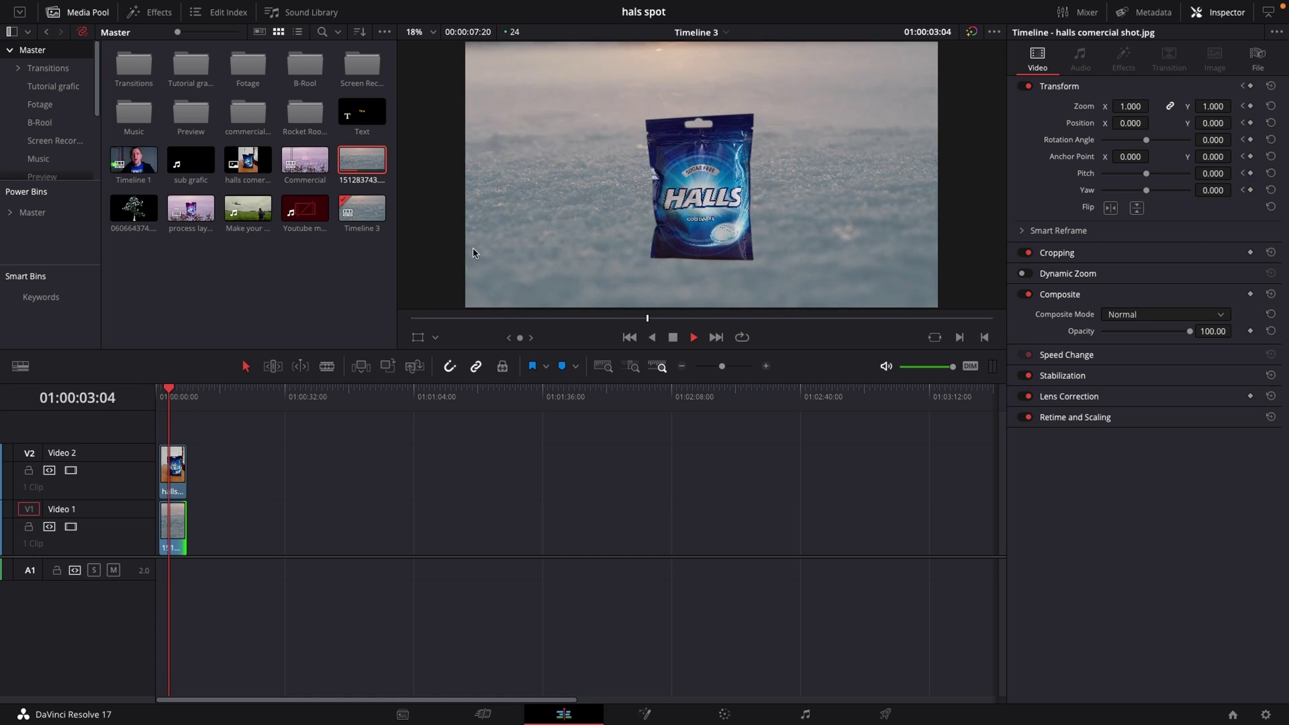
key(space)
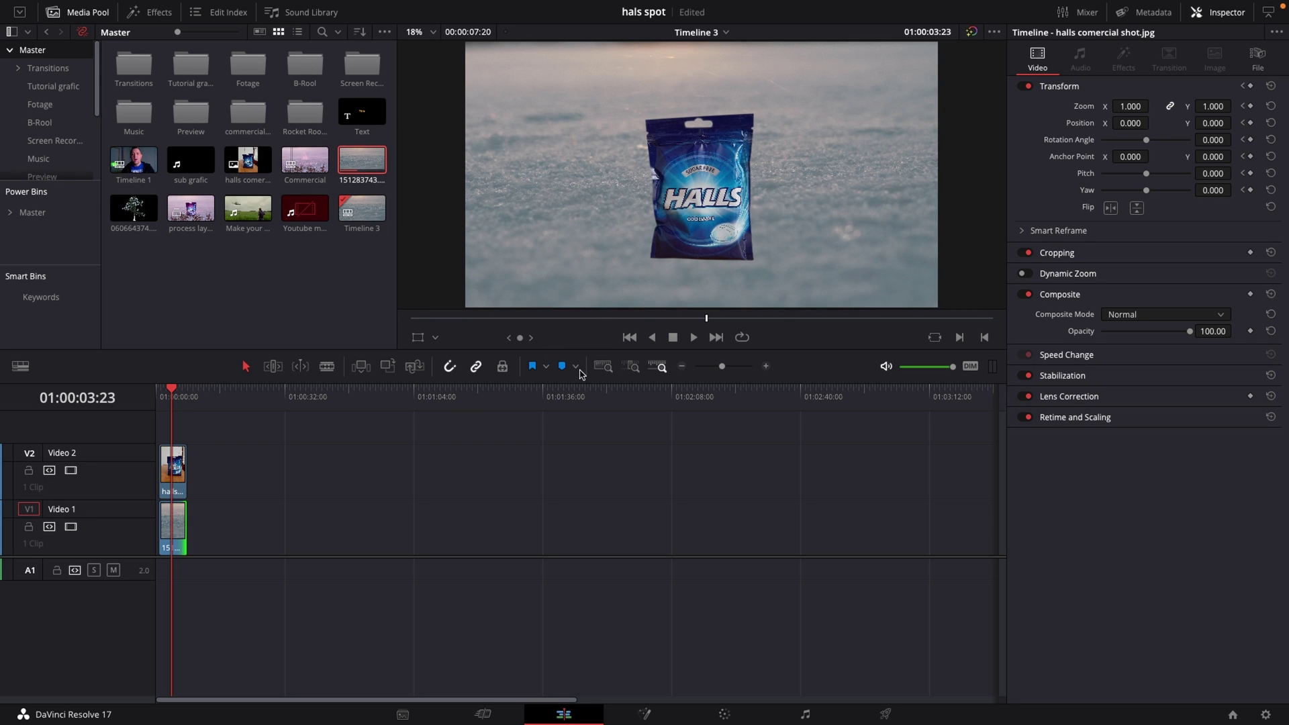
- Add 060664374.mov on Video 3 above the Halls clip, with Zoom 1.920 and Rotation Angle -68.700
drag(134, 210, 186, 434)
scroll(252, 461, up, 1)
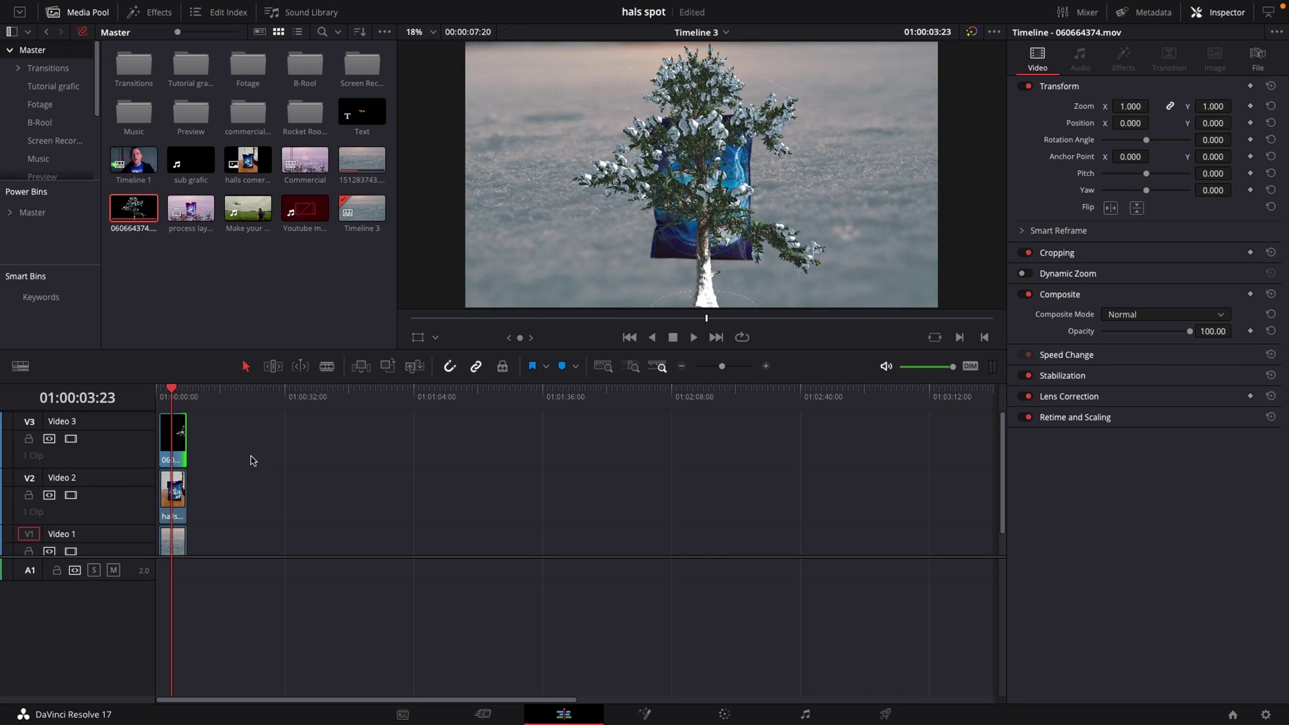
click(176, 443)
drag(1131, 106, 1137, 140)
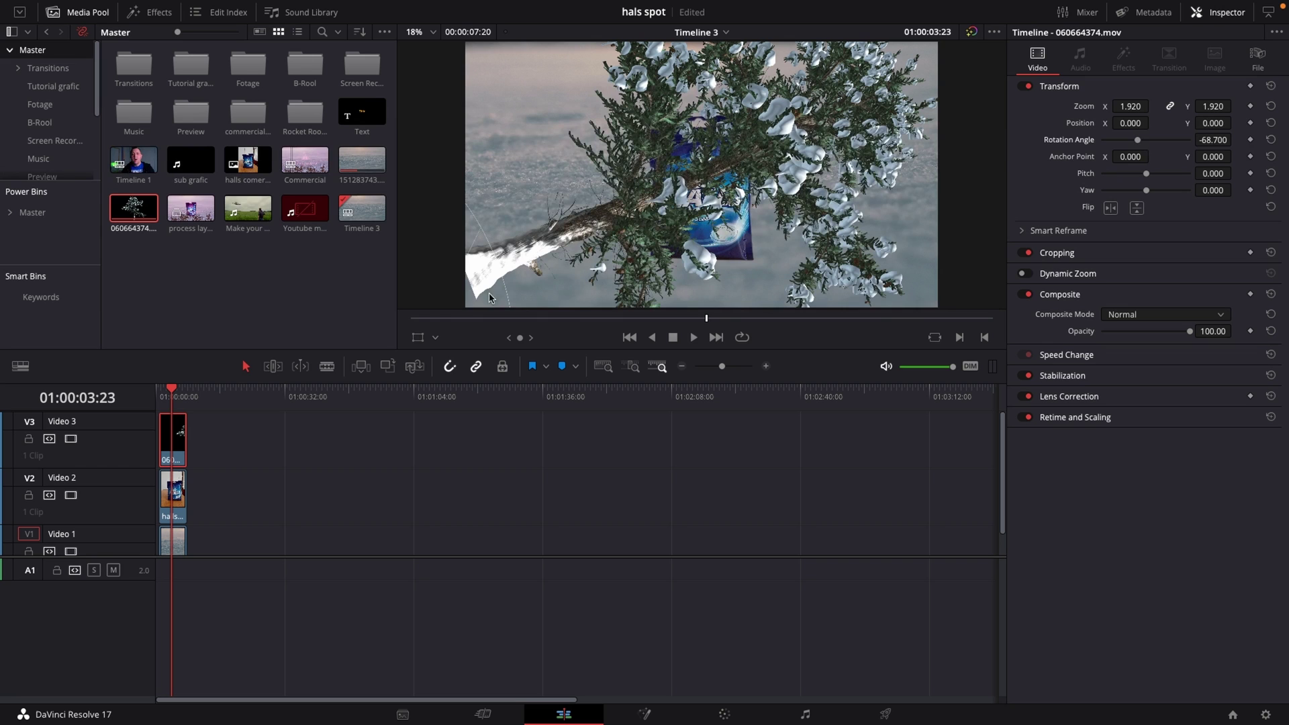
- Move the Video 3 tree into the lower-left of the frame, at about Position X -1707 and Y -1549
click(417, 337)
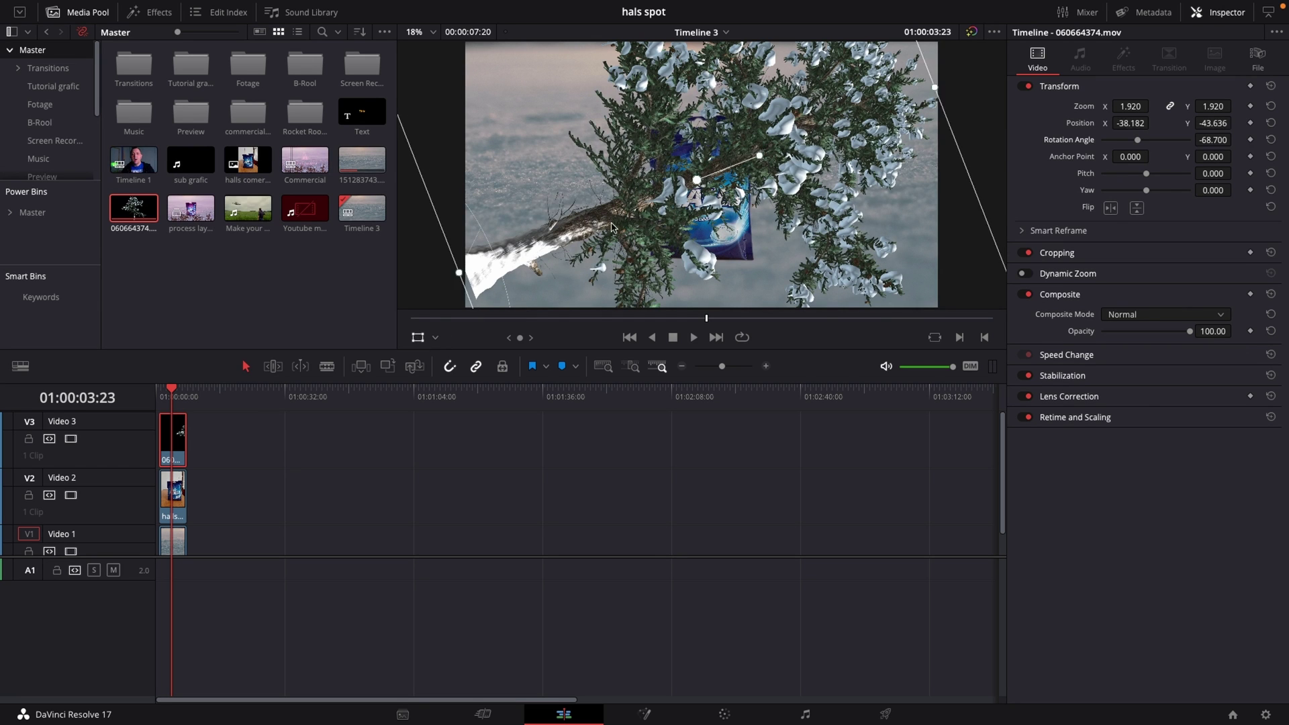
drag(624, 218, 463, 377)
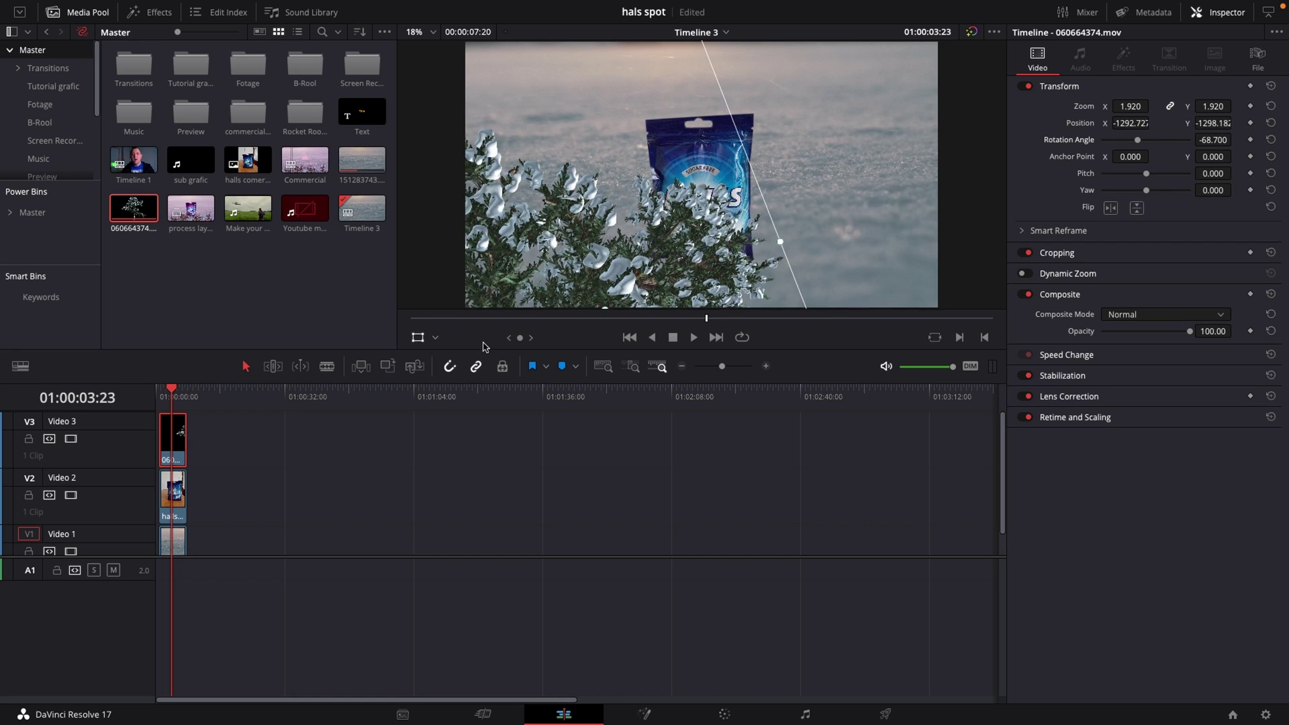
drag(615, 257, 565, 288)
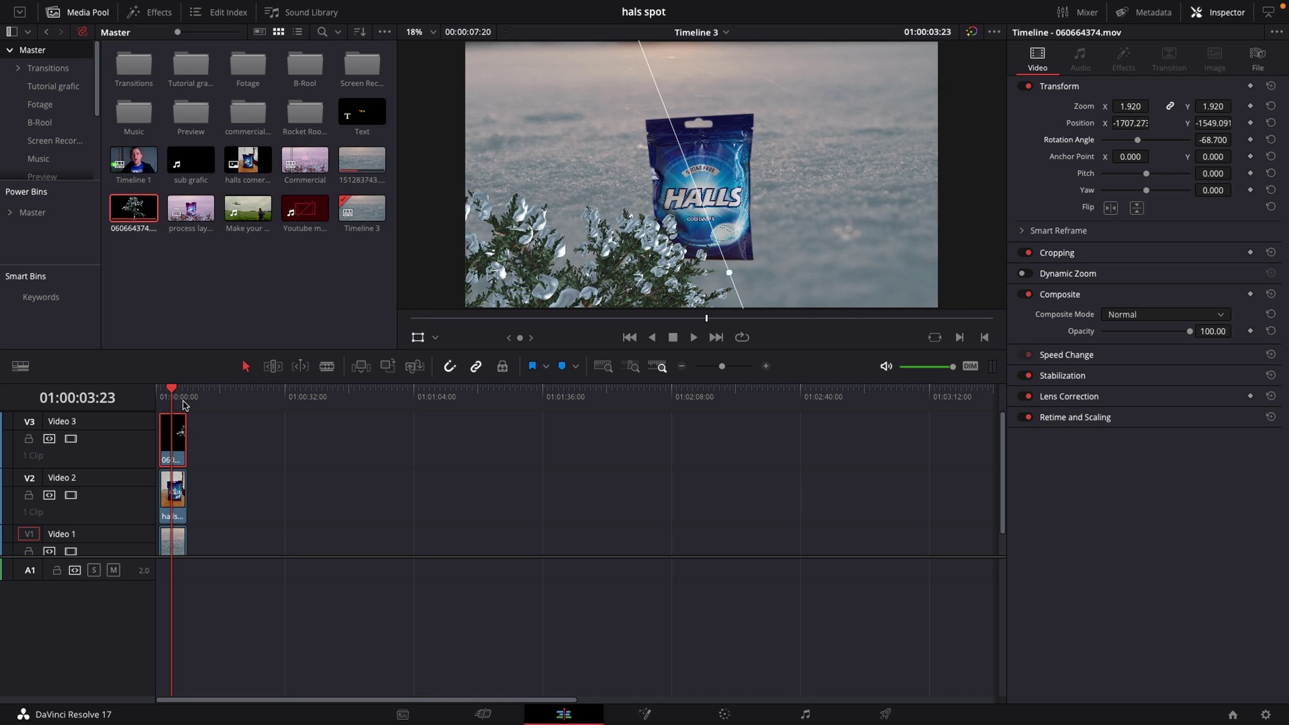
- Play from the timeline start, lower the Video 3 tree to about Position X -1767 and Y -1680, and save
key(Home)
key(space)
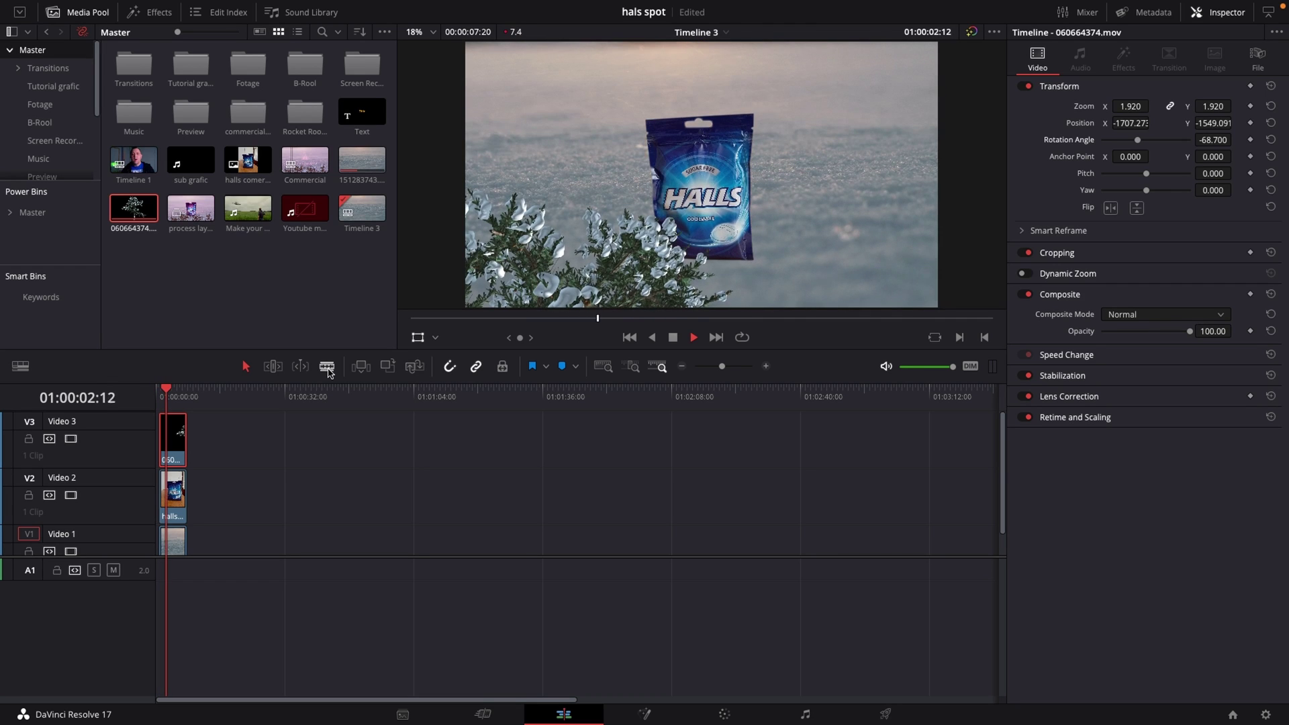
key(space)
drag(564, 266, 555, 282)
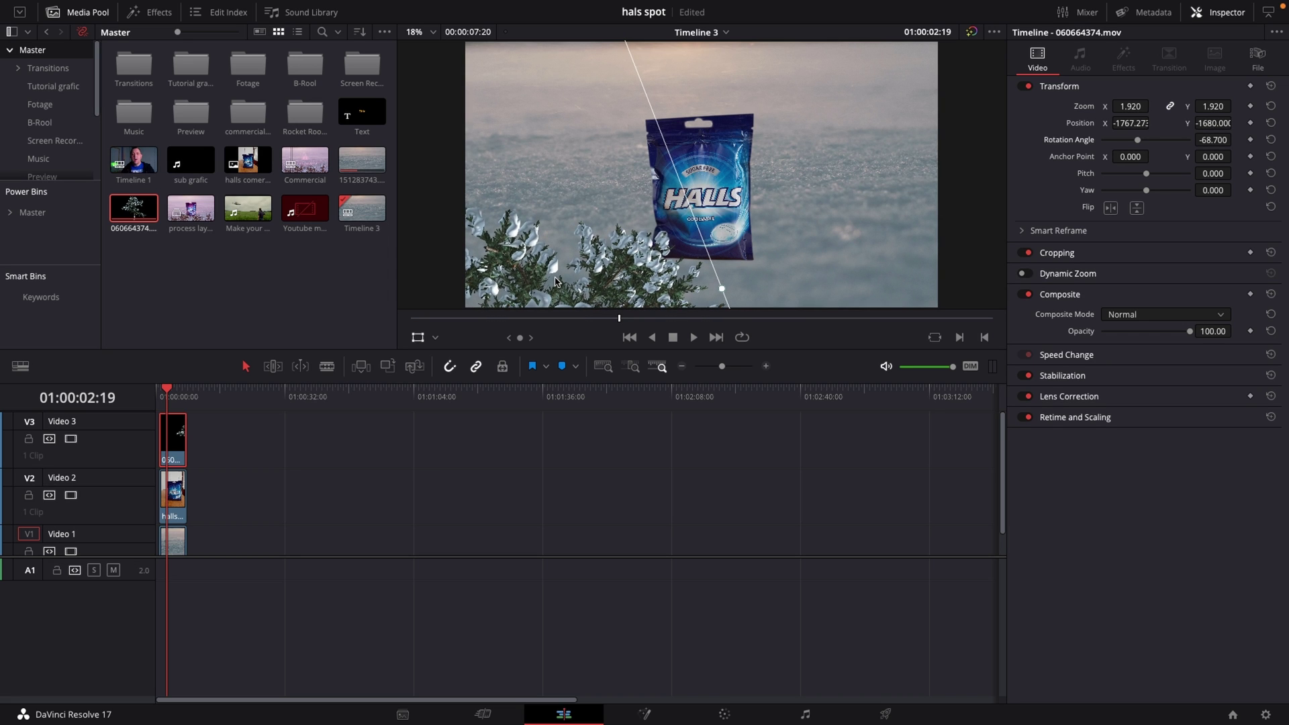
key(ctrl+s)
click(418, 338)
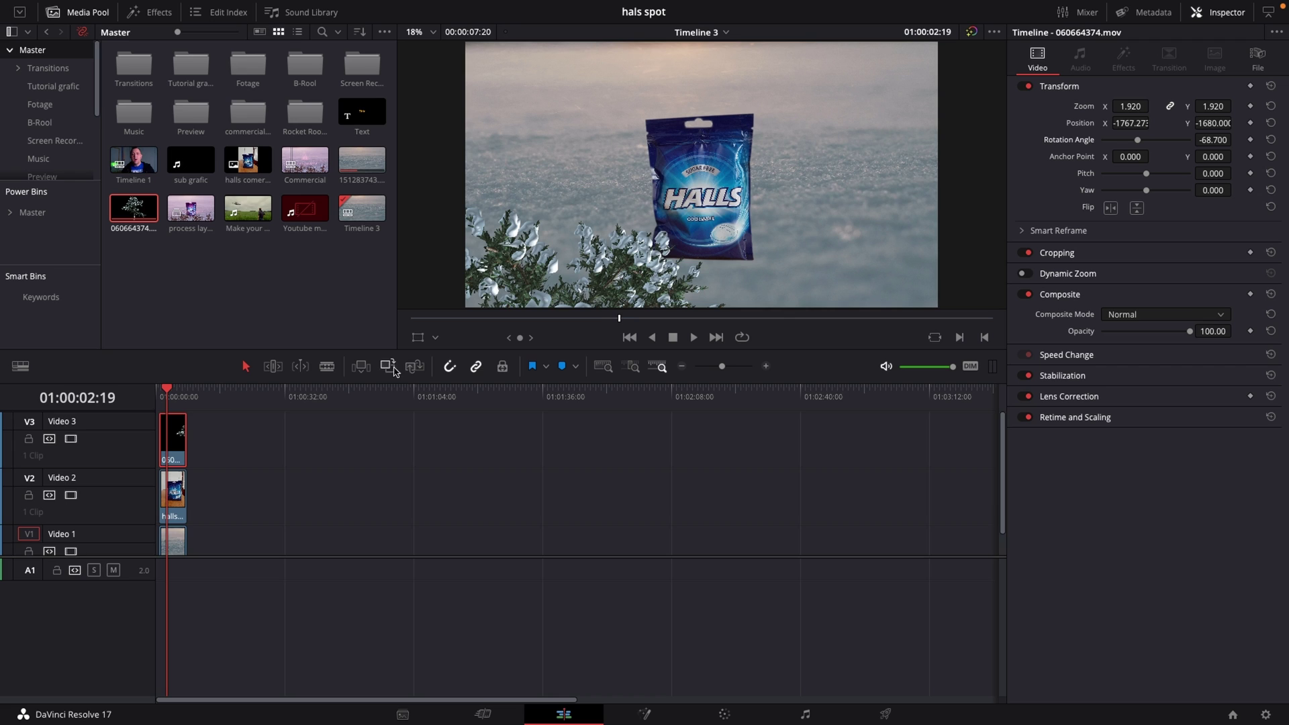
- Duplicate the tree clip from Video 3 onto a new Video 4 track directly above it
scroll(279, 451, up, 1)
scroll(255, 452, down, 1)
drag(174, 453, 175, 414)
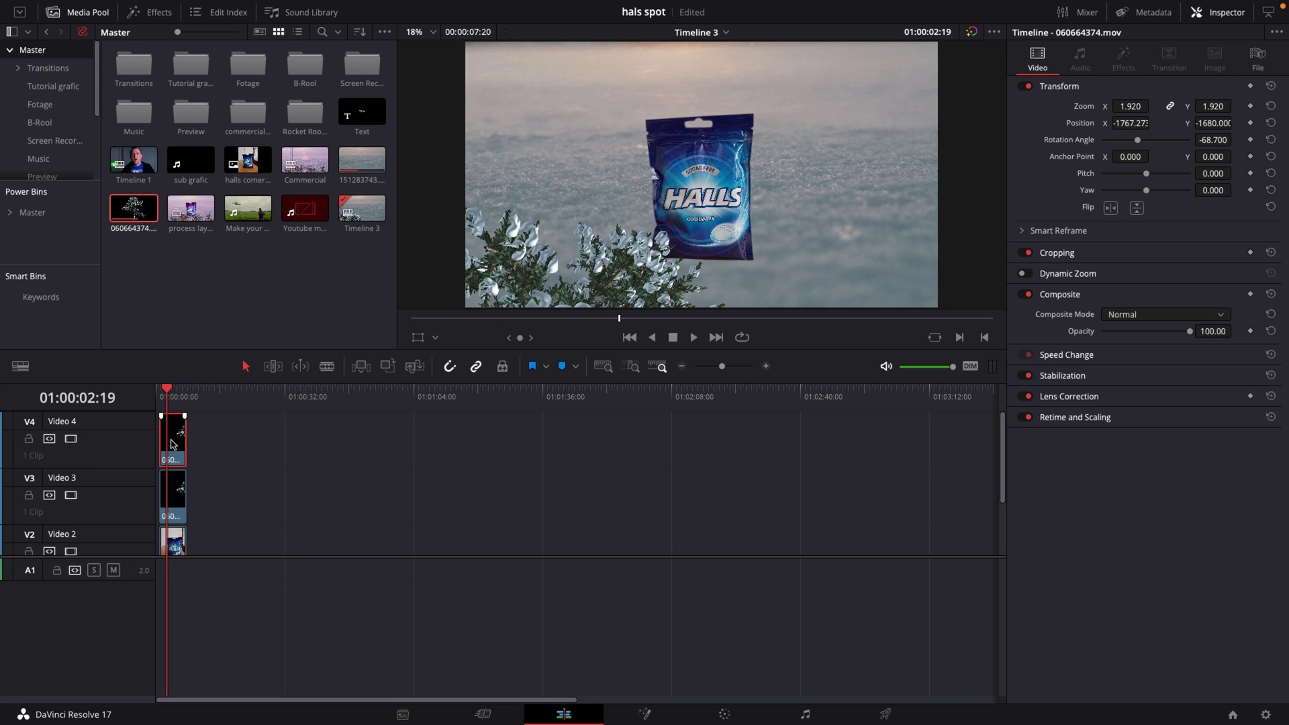
- Rotate the Video 4 tree to 19.240, place it lower-right at about Position X 1309 and Y -2078, and save
click(417, 338)
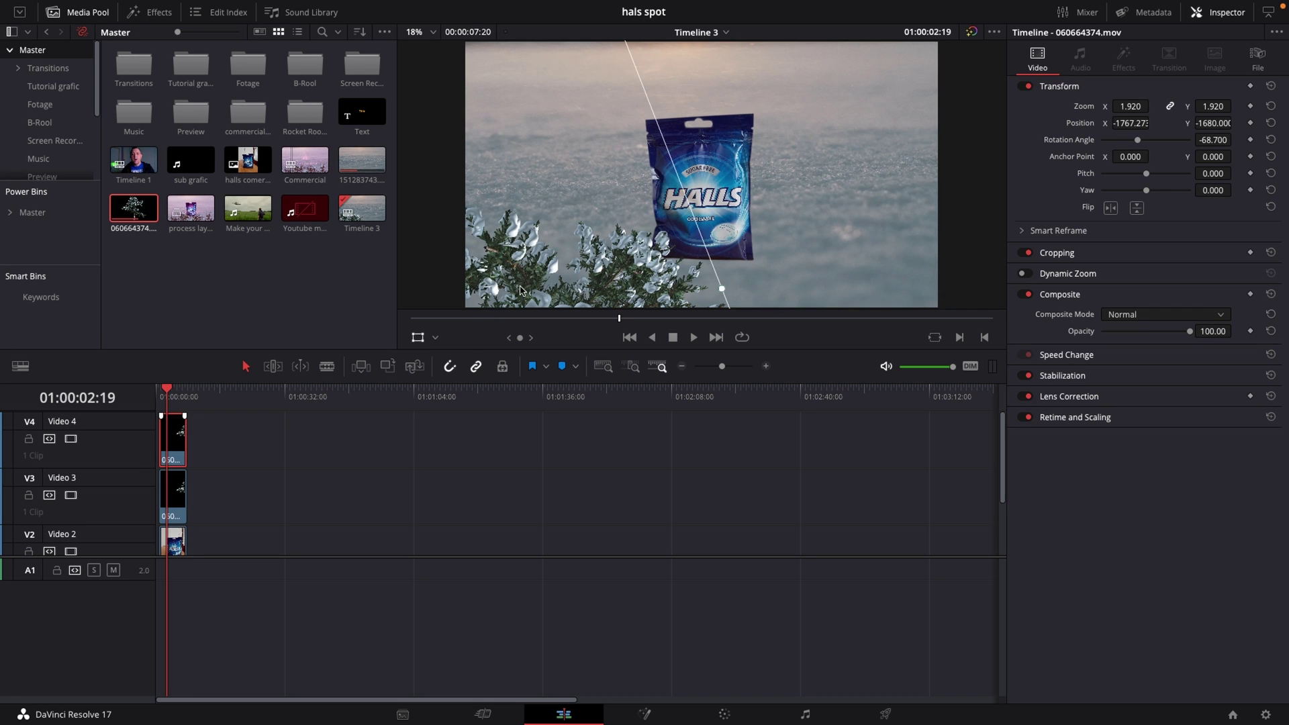
drag(520, 290, 770, 256)
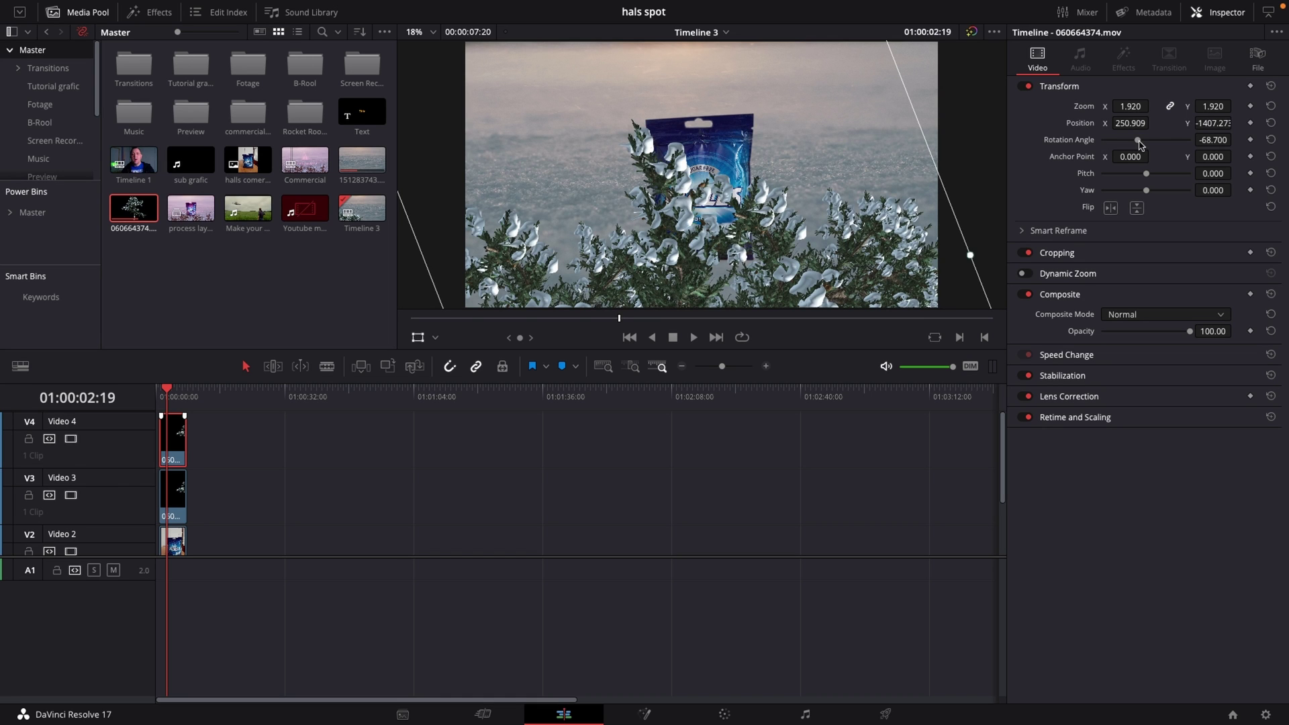
drag(1139, 144, 1148, 146)
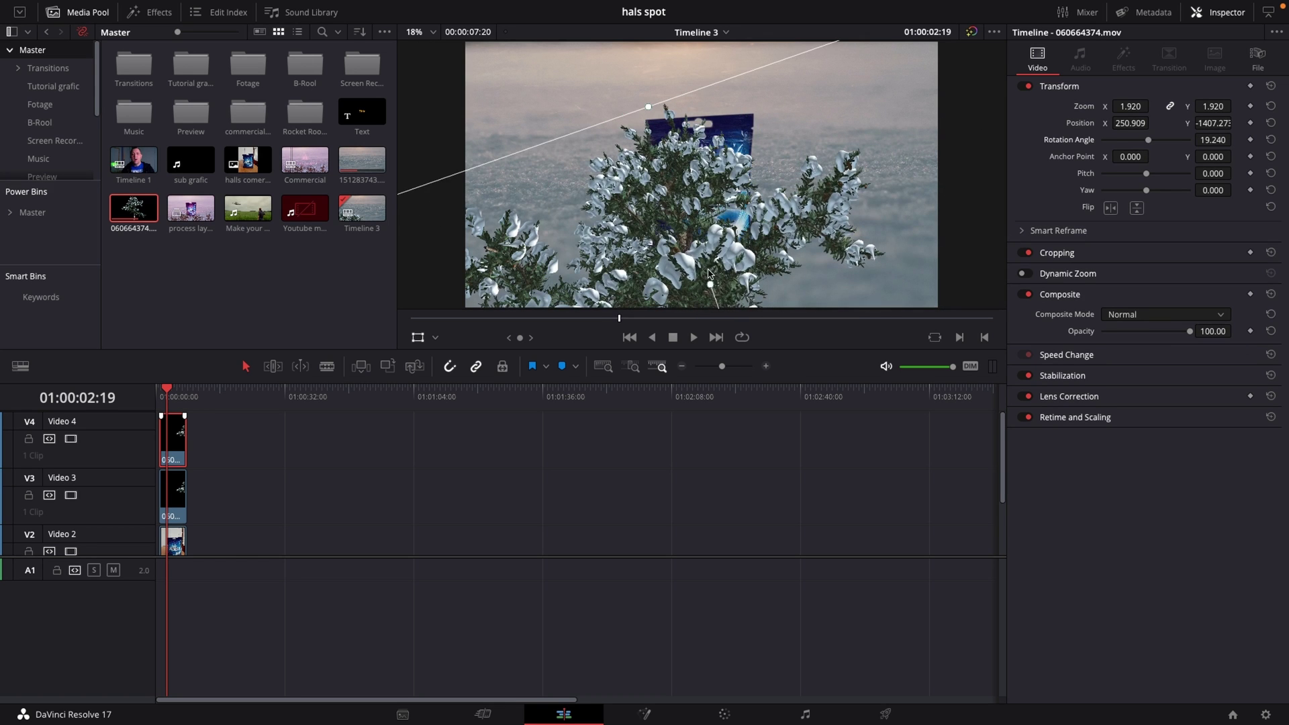
drag(710, 274, 840, 357)
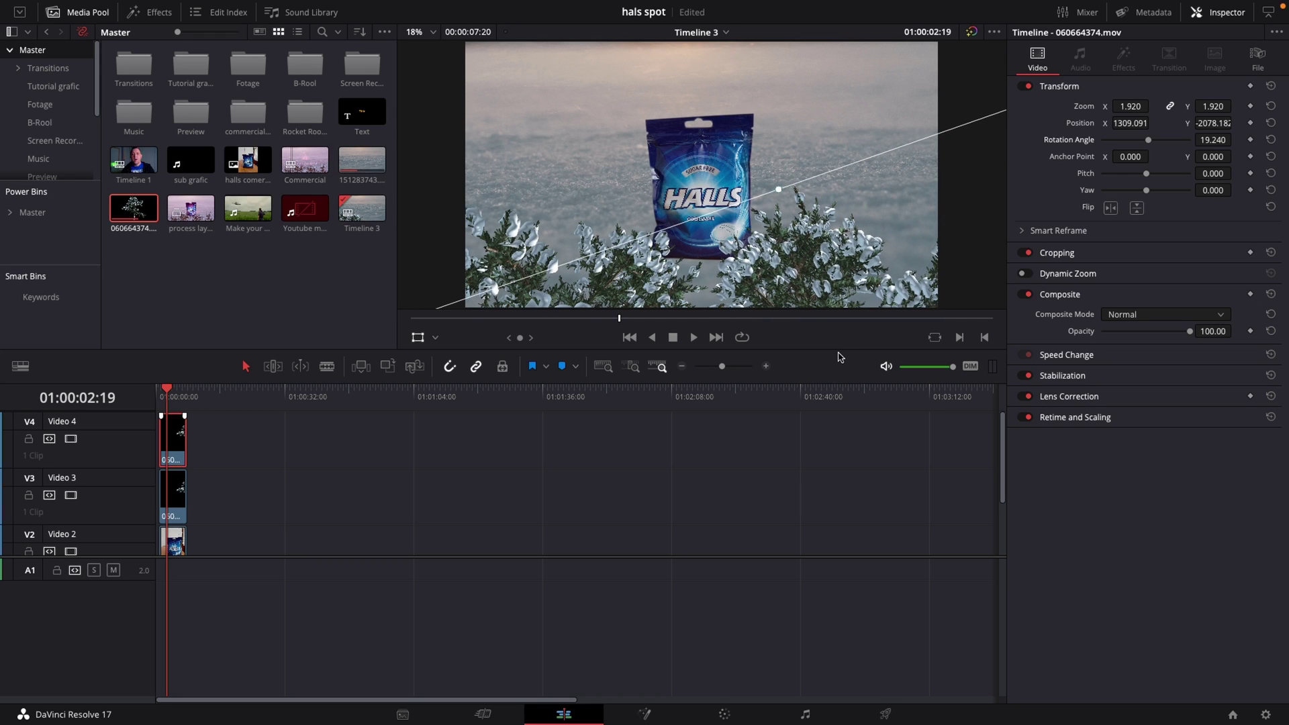
key(ctrl+s)
- Play the composite with both foreground trees from the timeline start
key(Home)
key(space)
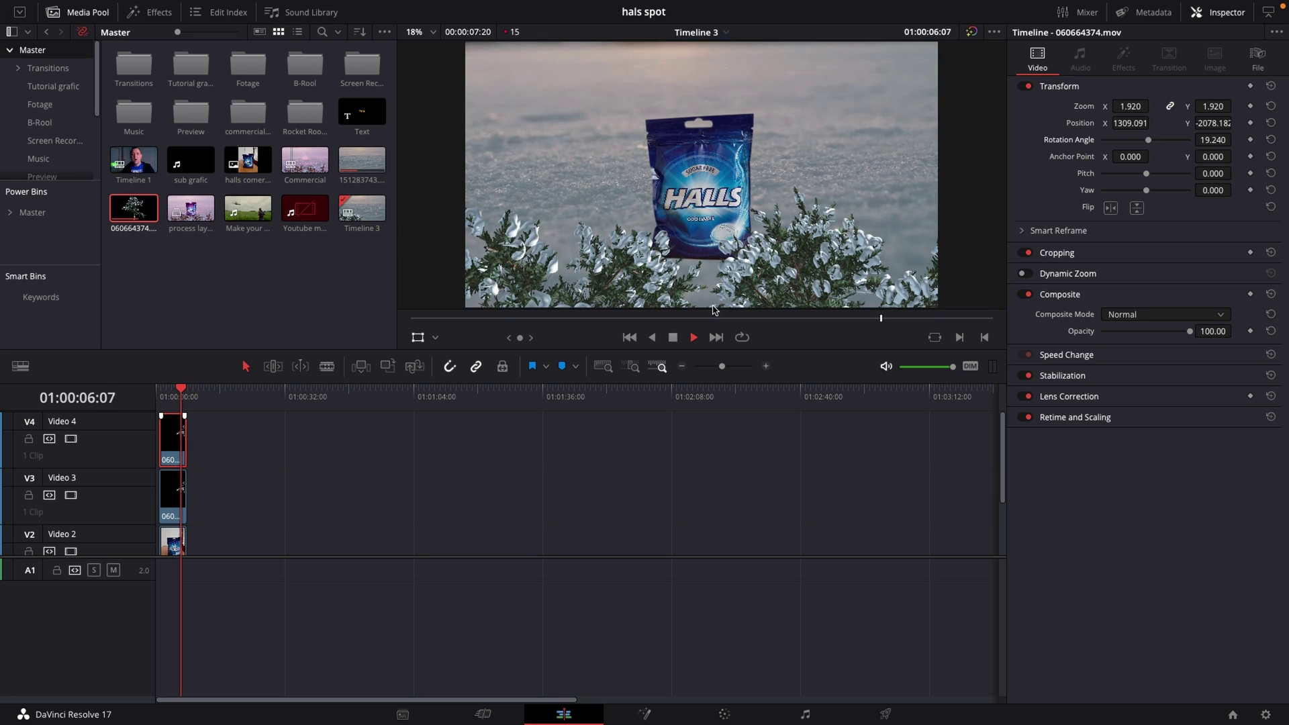
key(space)
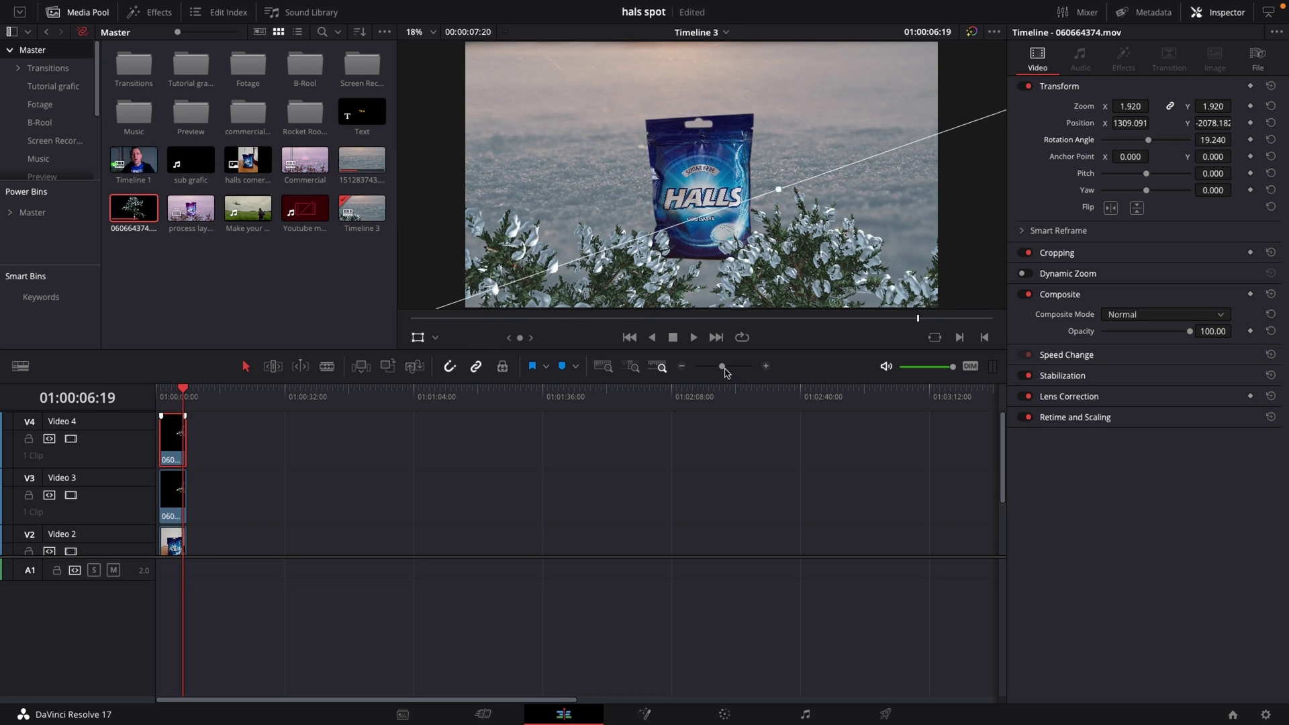
- On the Color page, search the effects for blur and apply Gaussian Blur to the Video 3 tree clip's node
drag(723, 366, 730, 374)
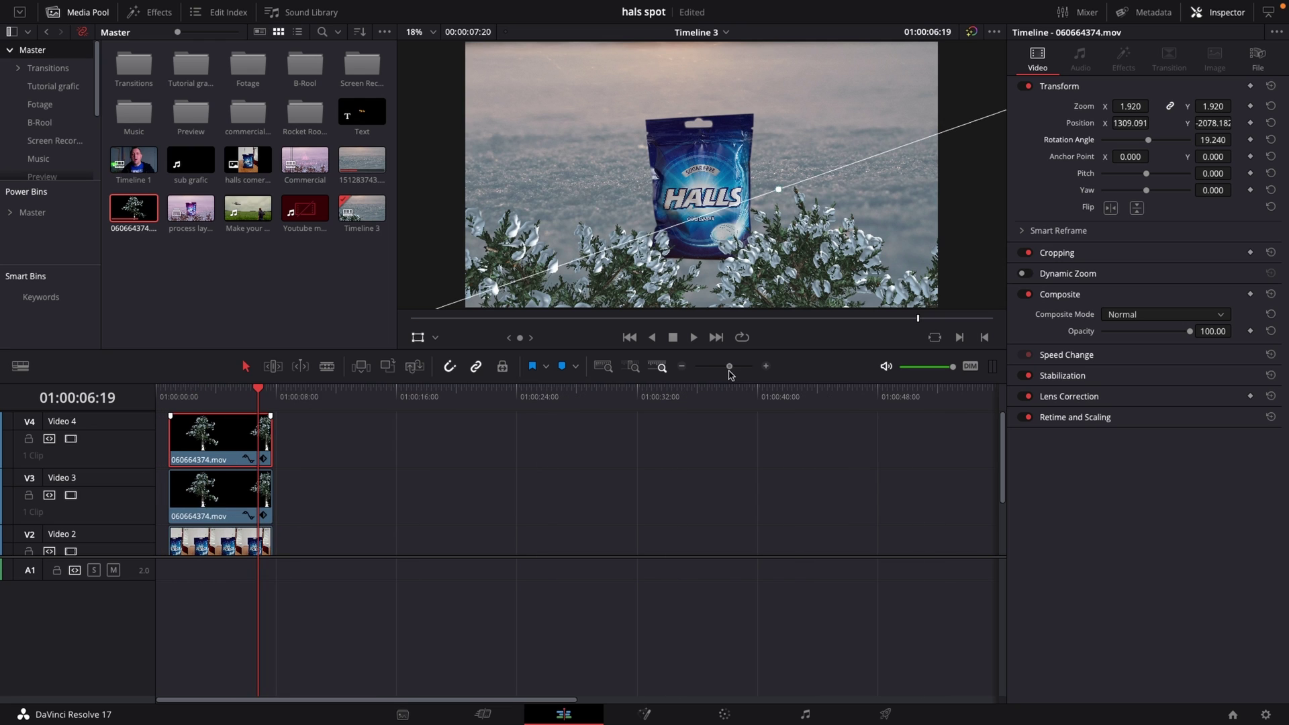
click(183, 396)
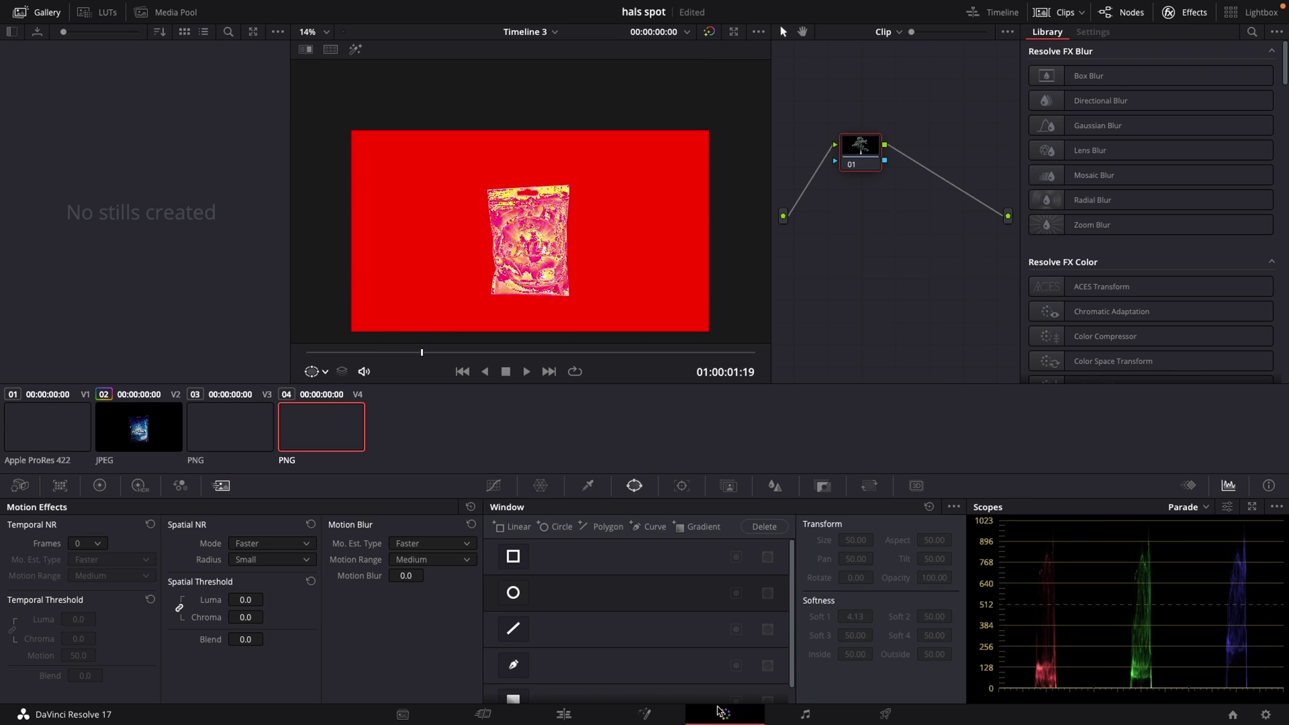
click(724, 715)
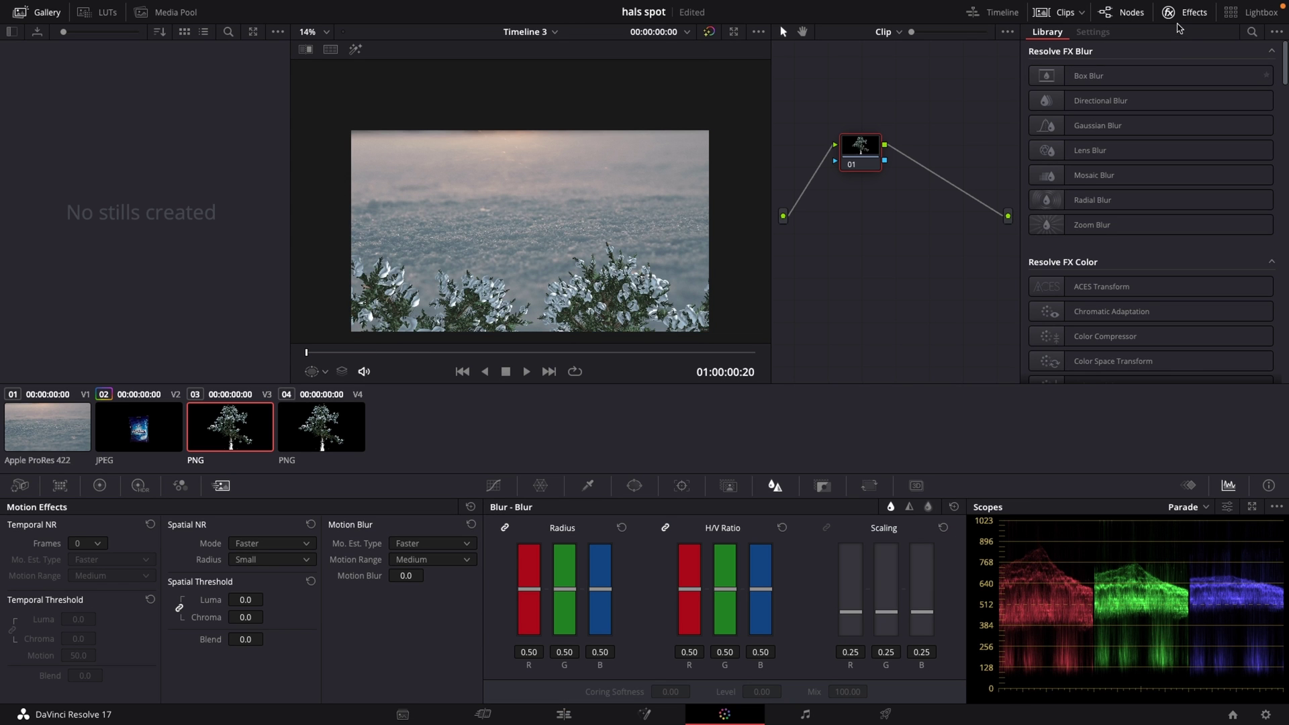
click(1179, 18)
click(1179, 17)
click(1252, 32)
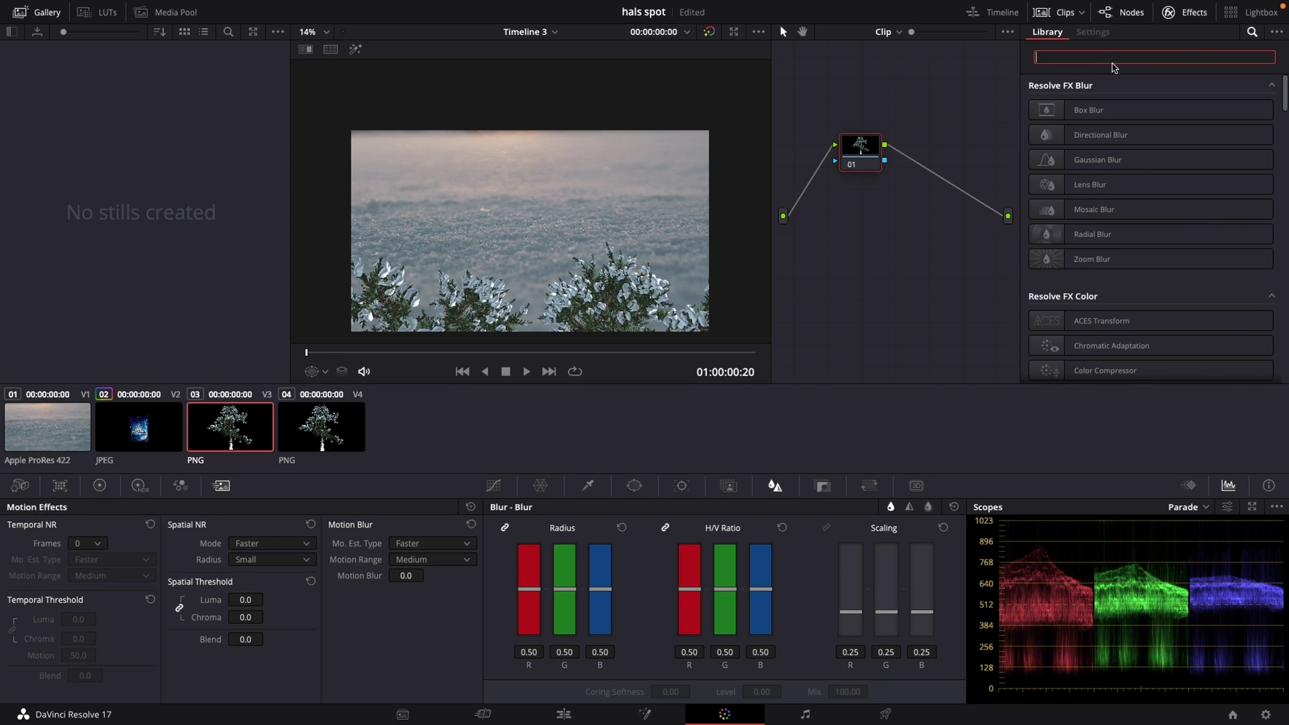
text(blur)
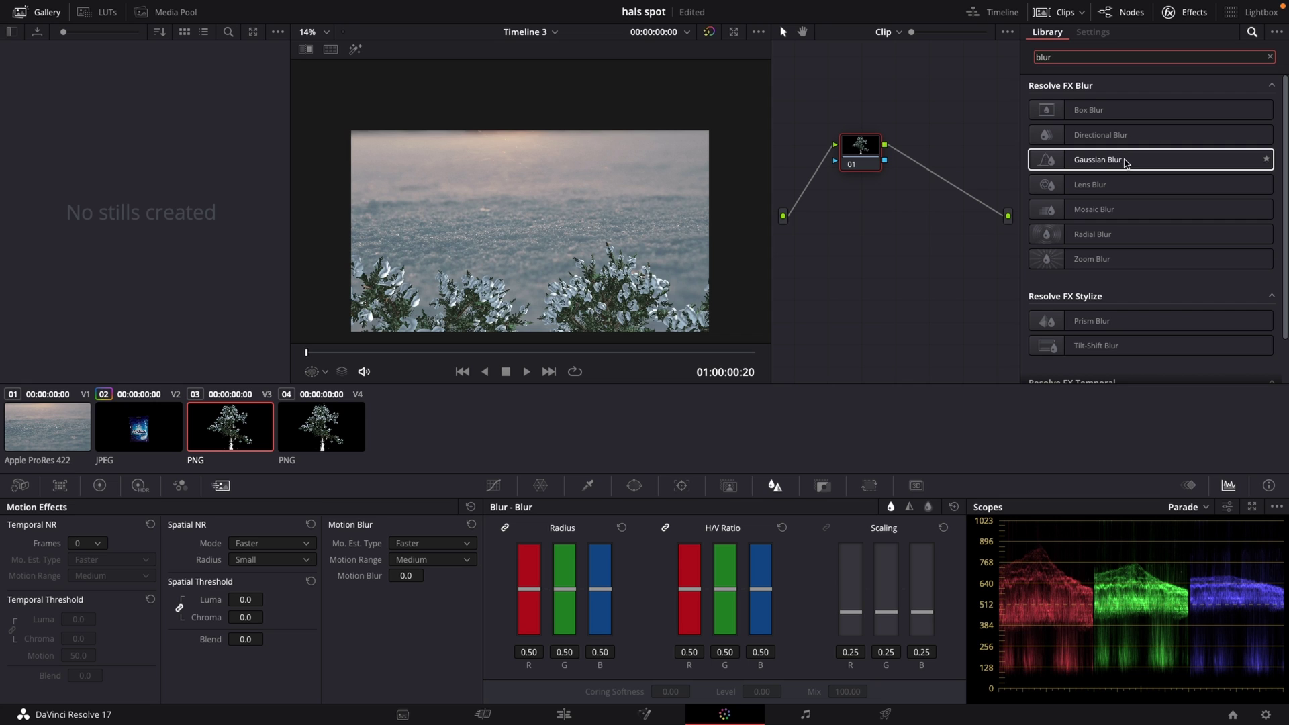
drag(1126, 163, 864, 168)
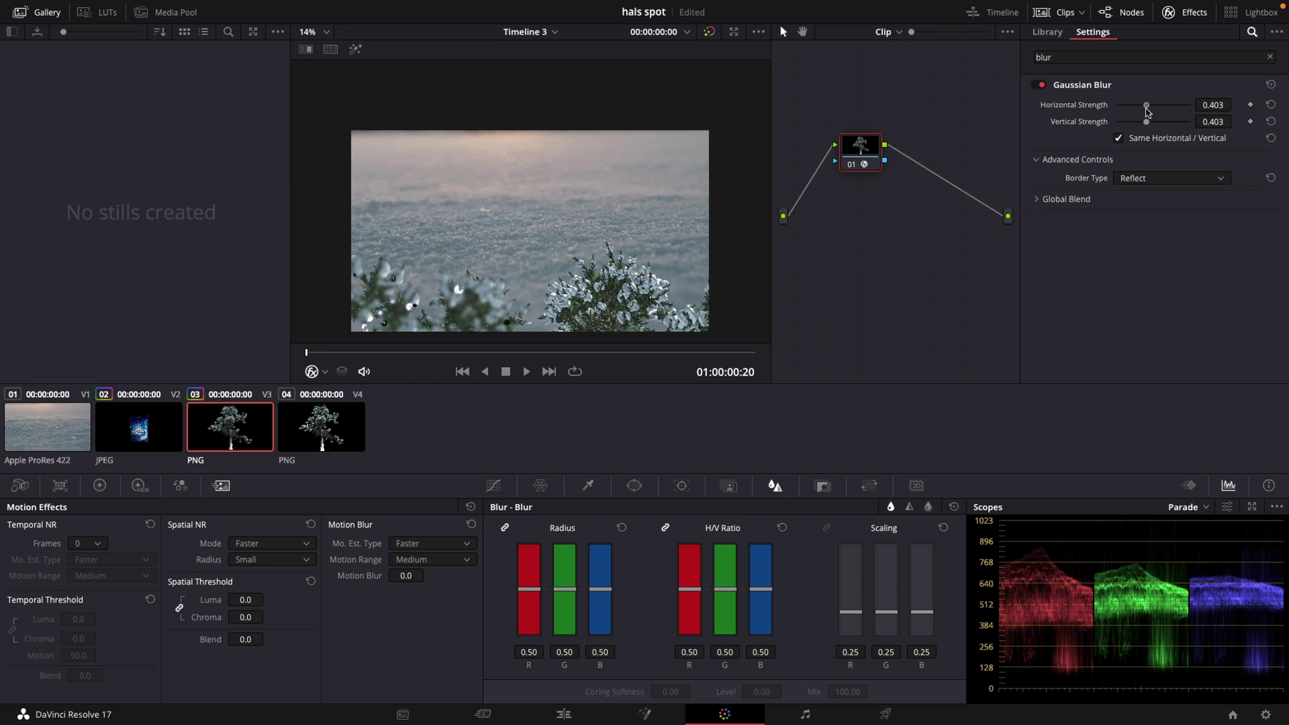
- Unlink the Gaussian Blur strengths and set Horizontal Strength to 0.128 and Vertical Strength to 0.394
drag(1147, 111, 1141, 123)
click(1119, 138)
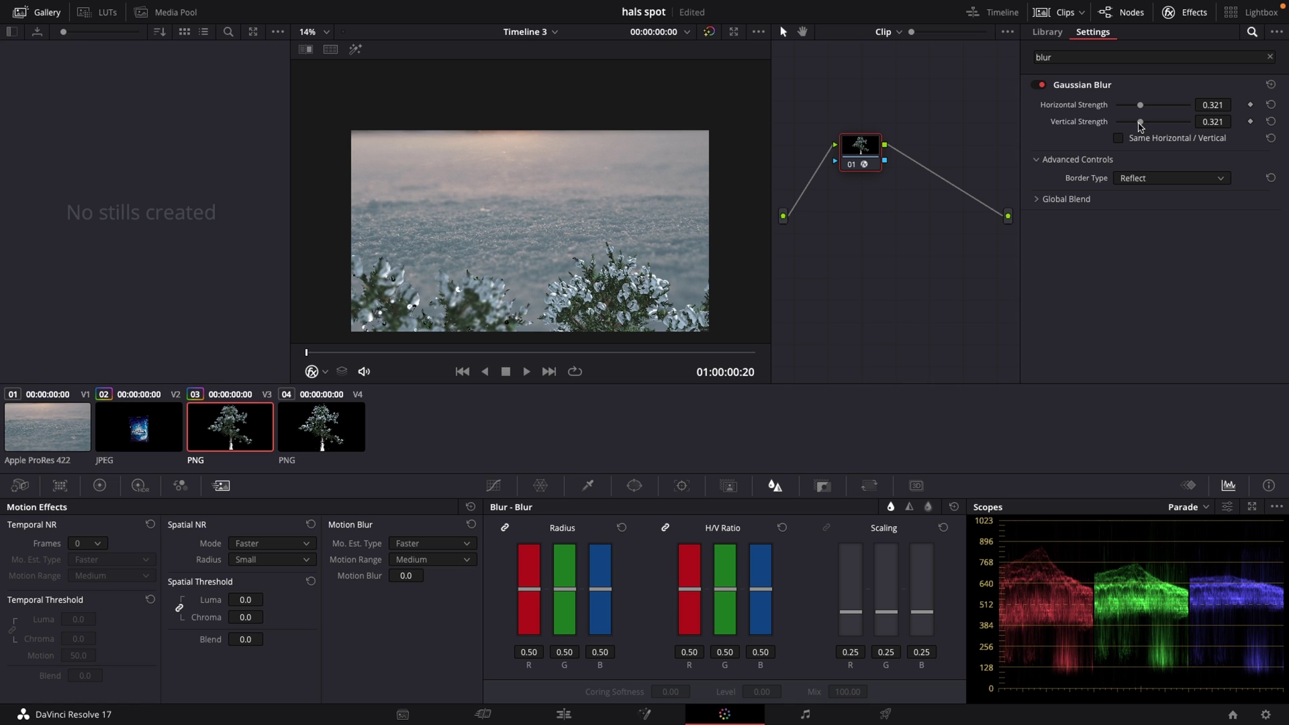
drag(1139, 126, 1147, 128)
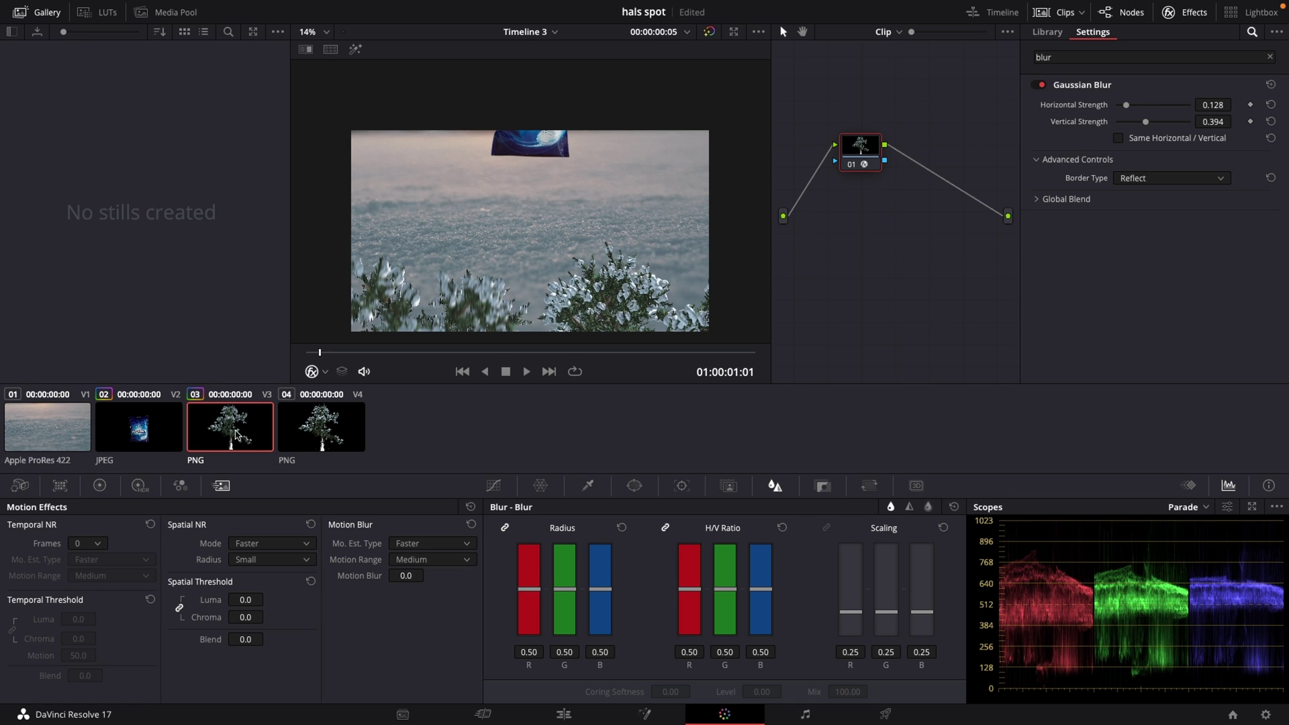
- Copy the Video 3 tree's blur grade to the Video 4 tree clip and play back the blurred foreground
click(304, 428)
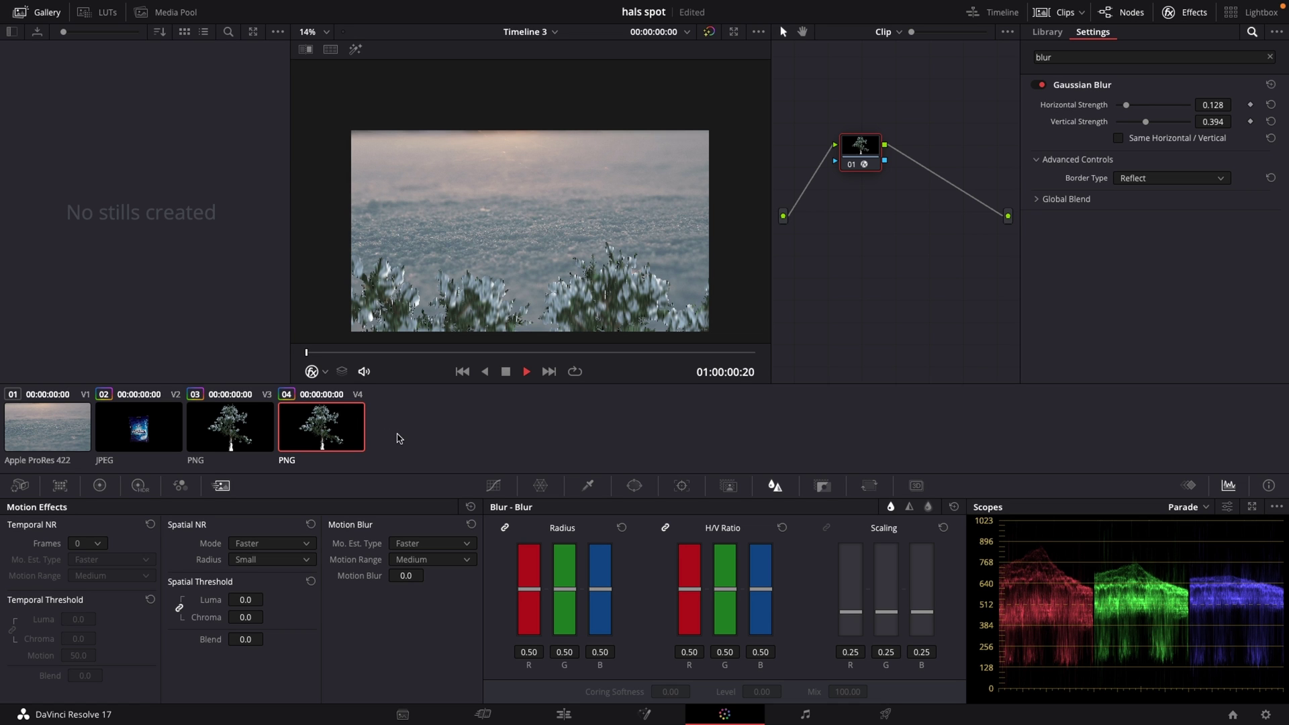
key(space)
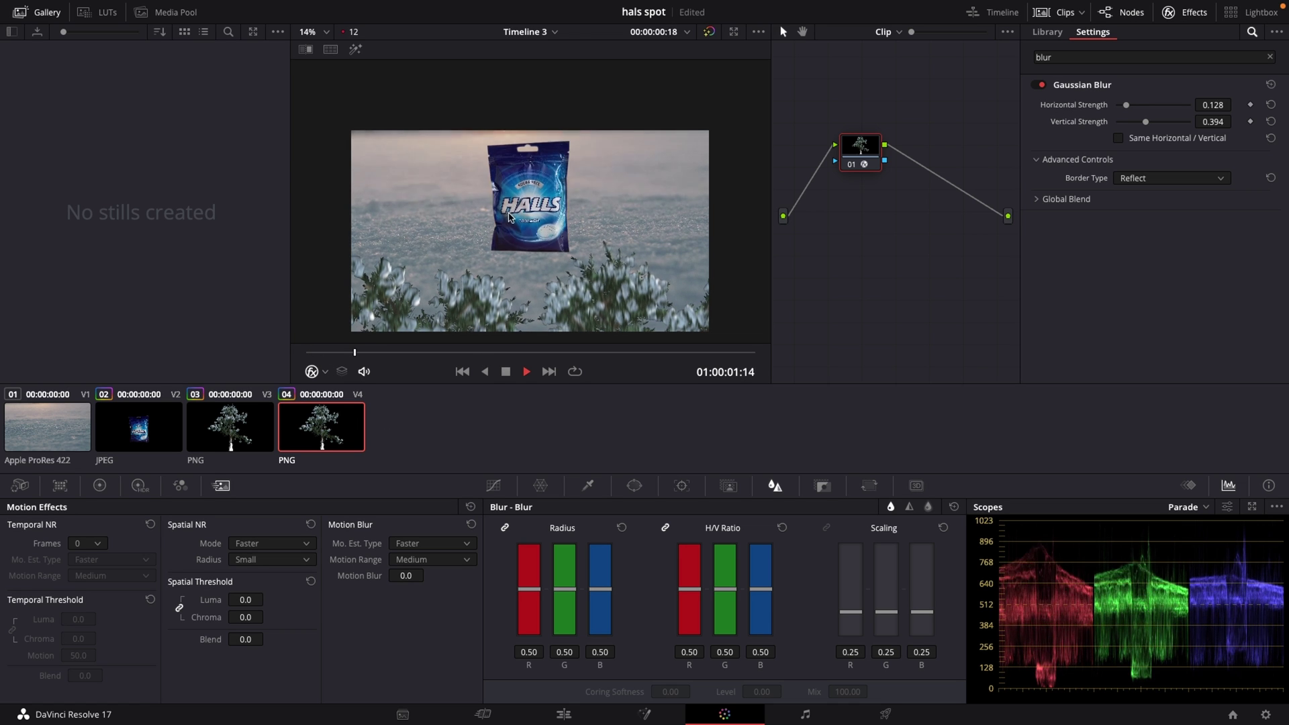
key(space)
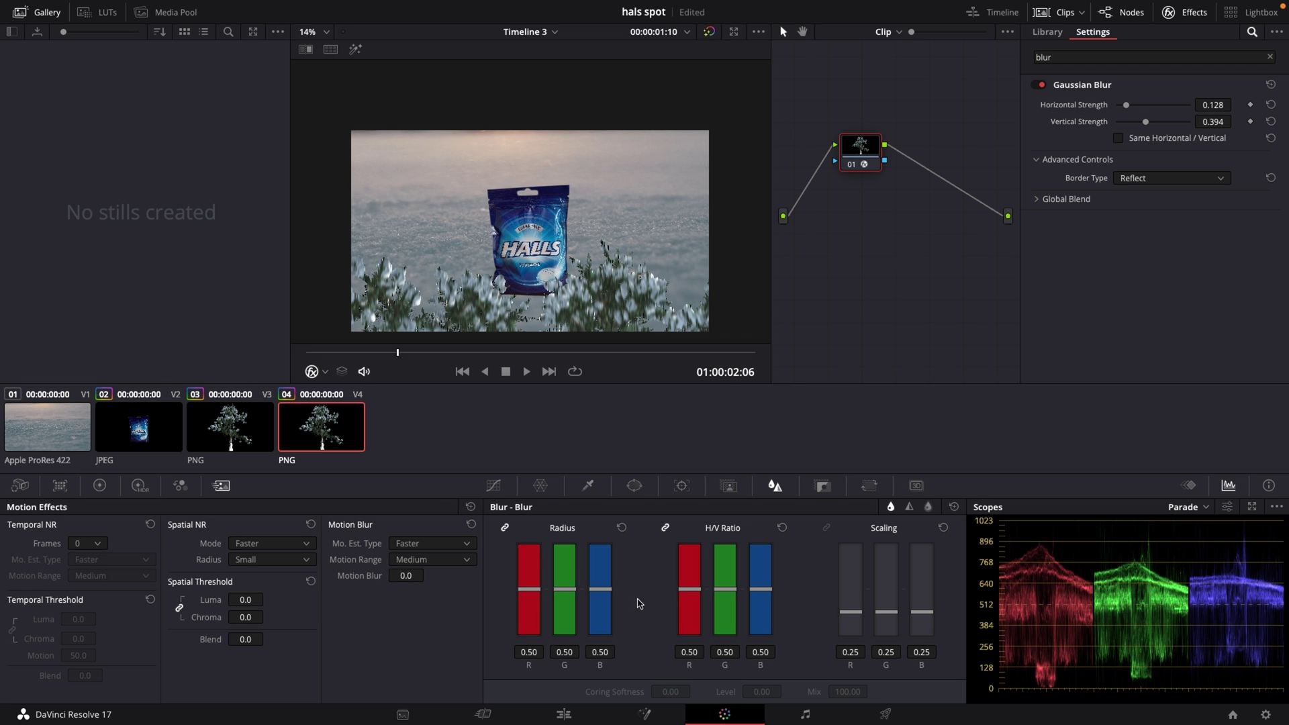
- Return to the Edit page, open the Snow bin nested in the Rocket Rooster bins, and load Snow8.mp4 for preview
click(564, 713)
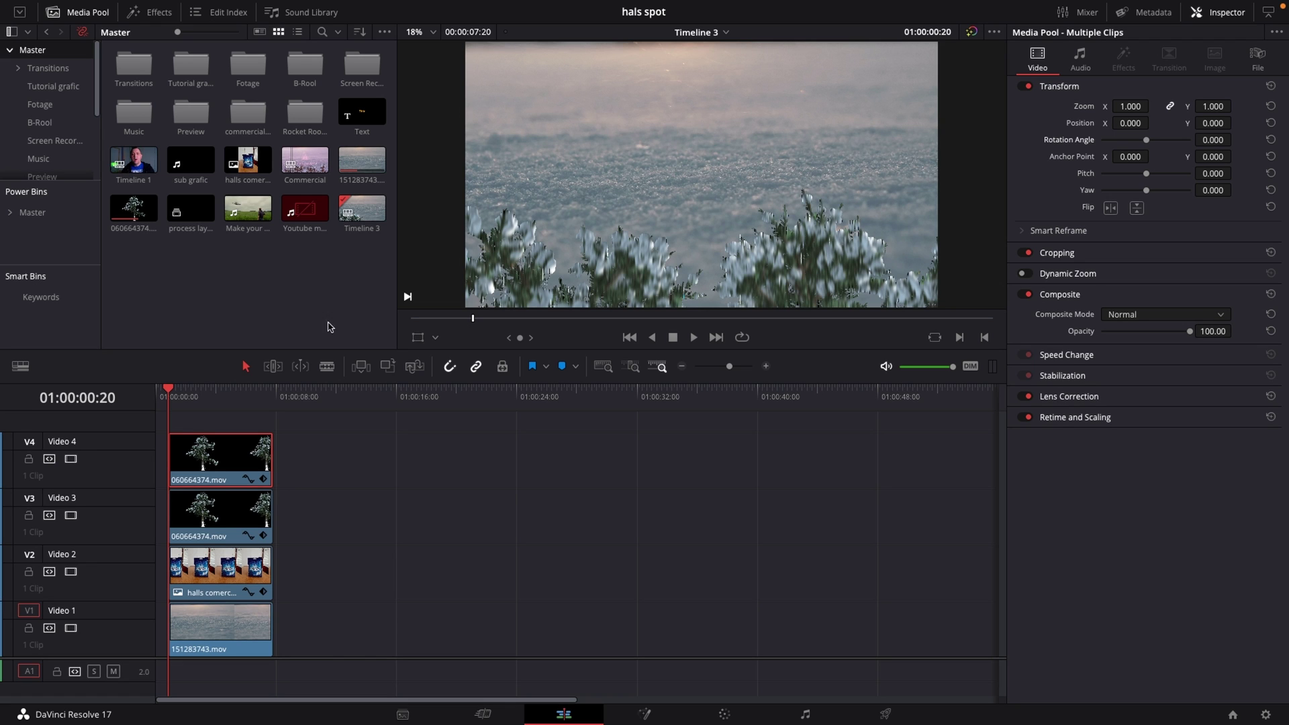
click(296, 126)
double_click(296, 126)
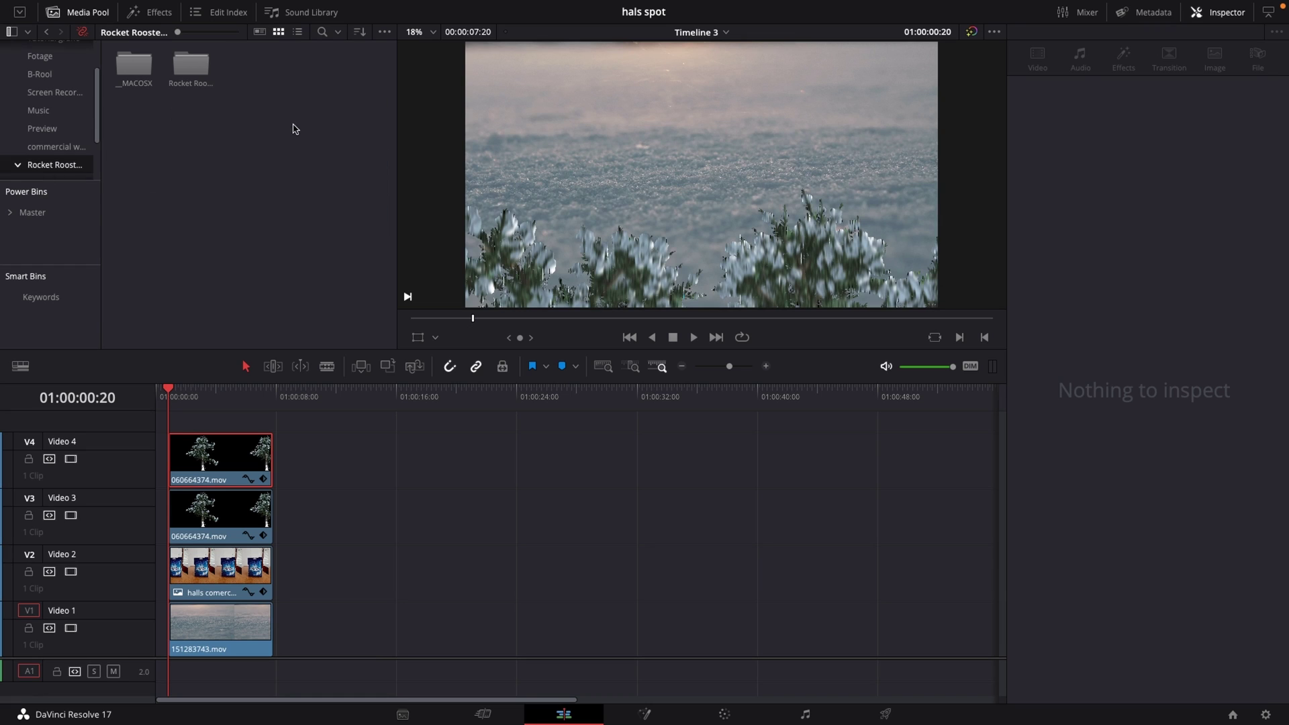
double_click(189, 59)
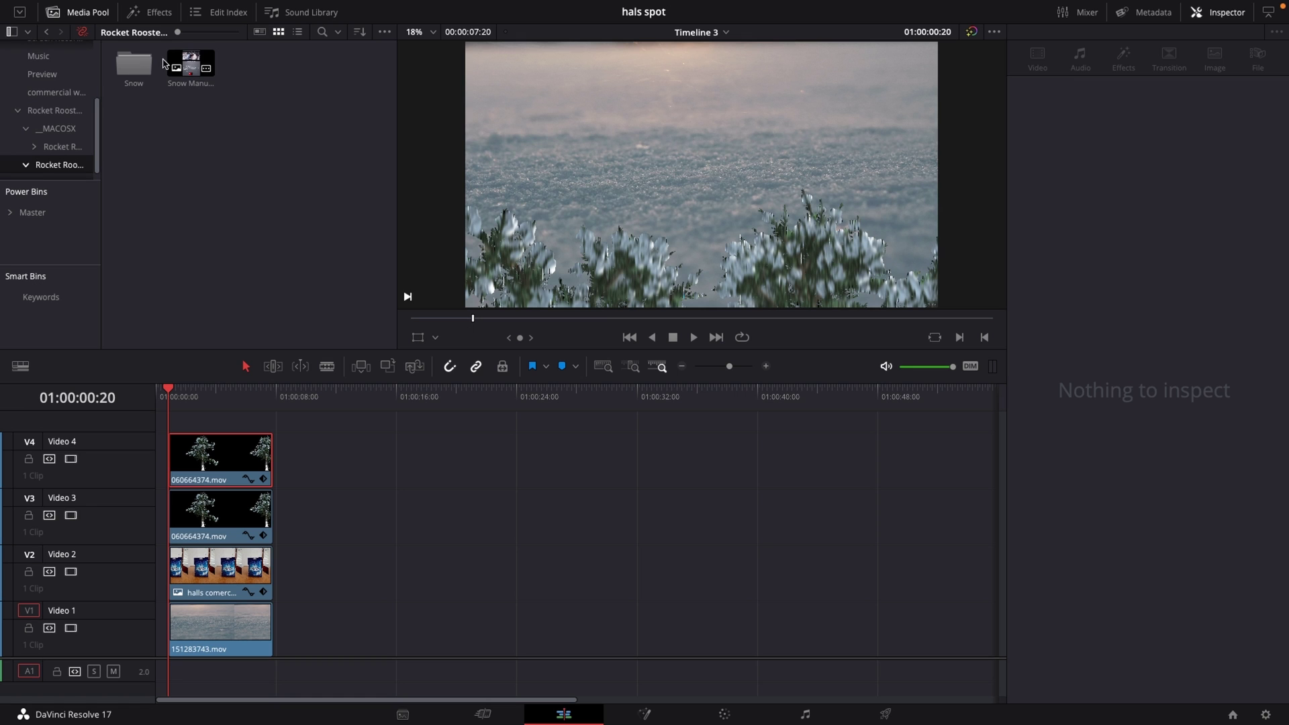
double_click(135, 65)
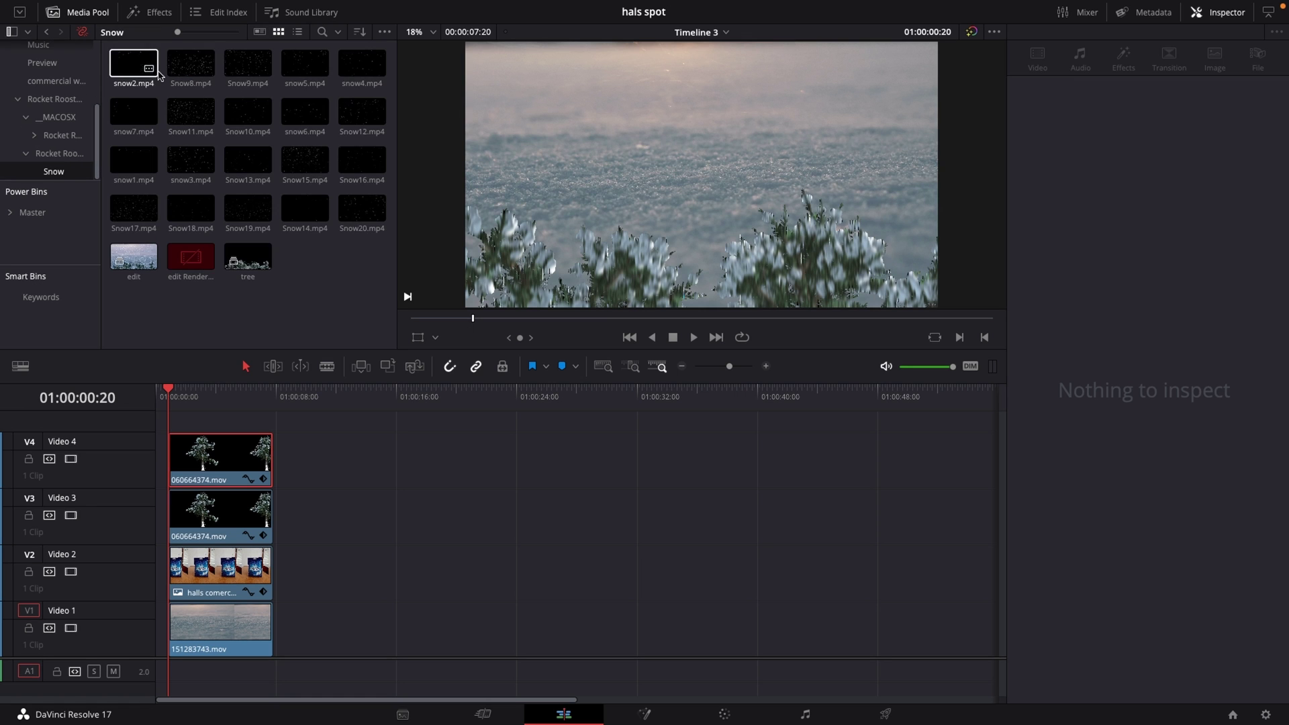
click(192, 64)
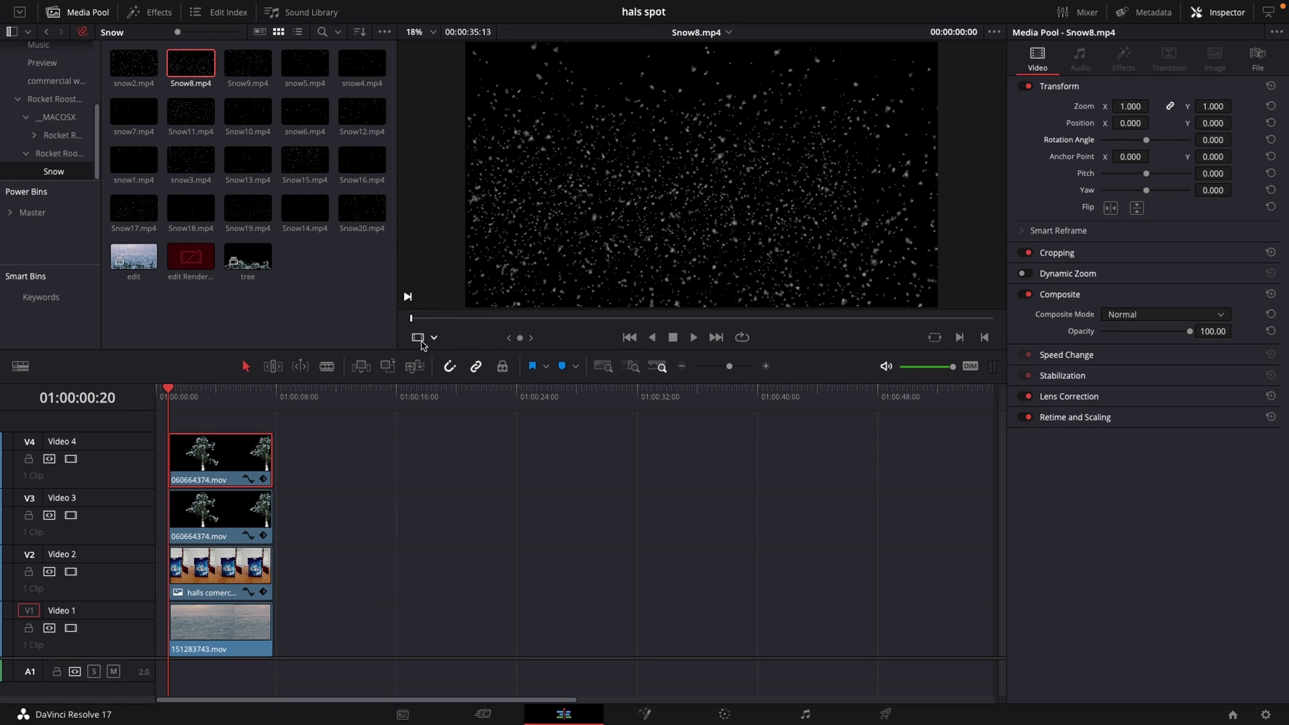
- Preview the Snow8, Snow9, snow7 and snow6 clips to compare their snowfall density and motion
drag(411, 320, 579, 318)
click(247, 63)
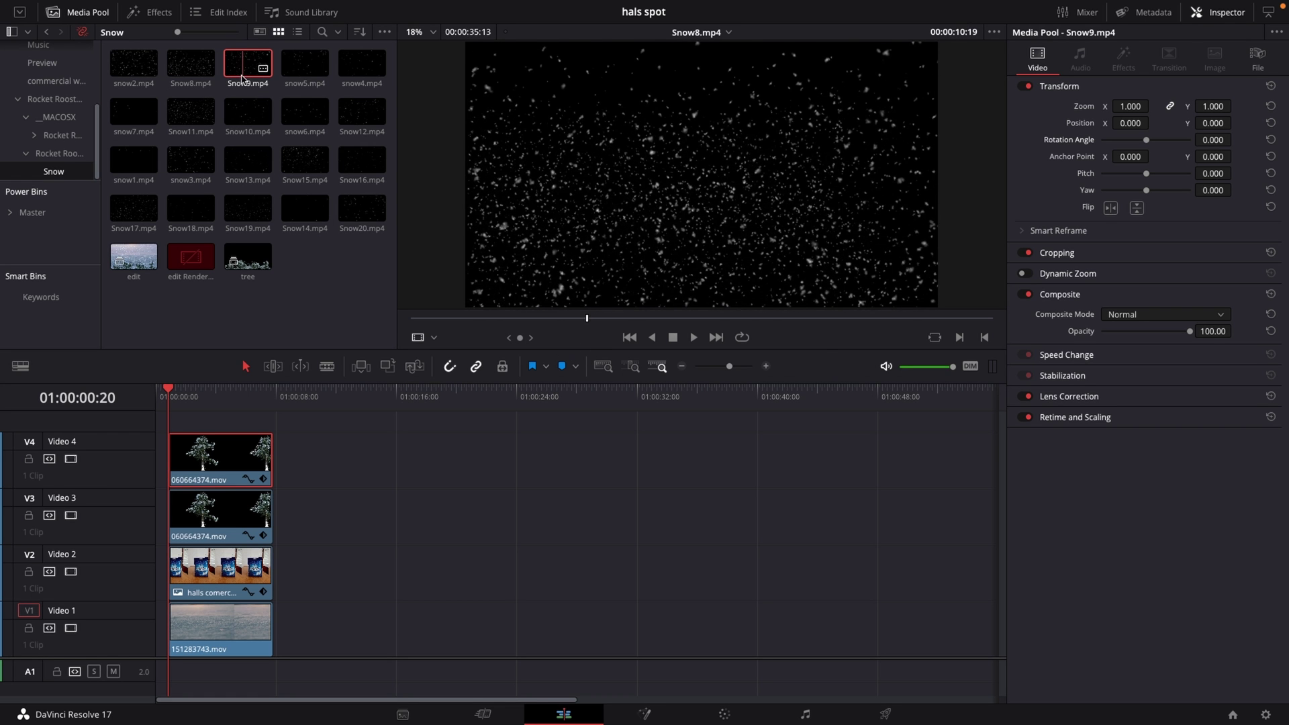
drag(412, 320, 516, 318)
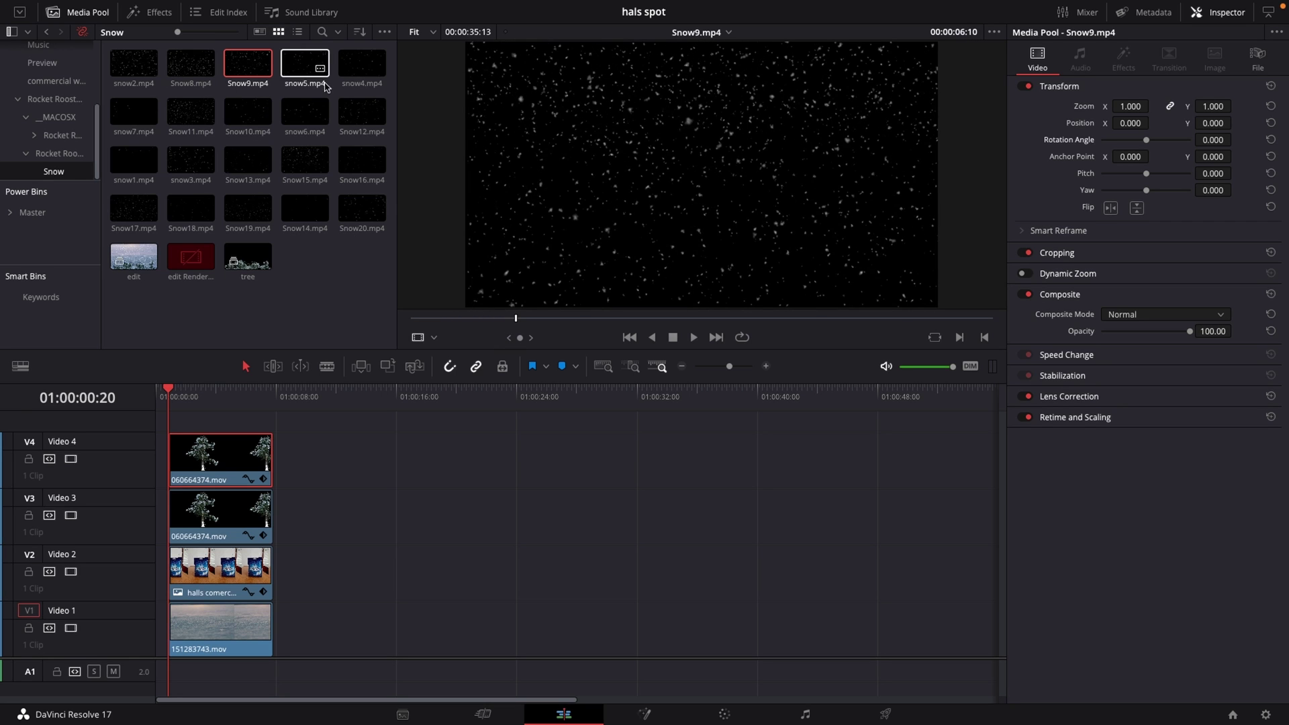
click(150, 114)
key(space)
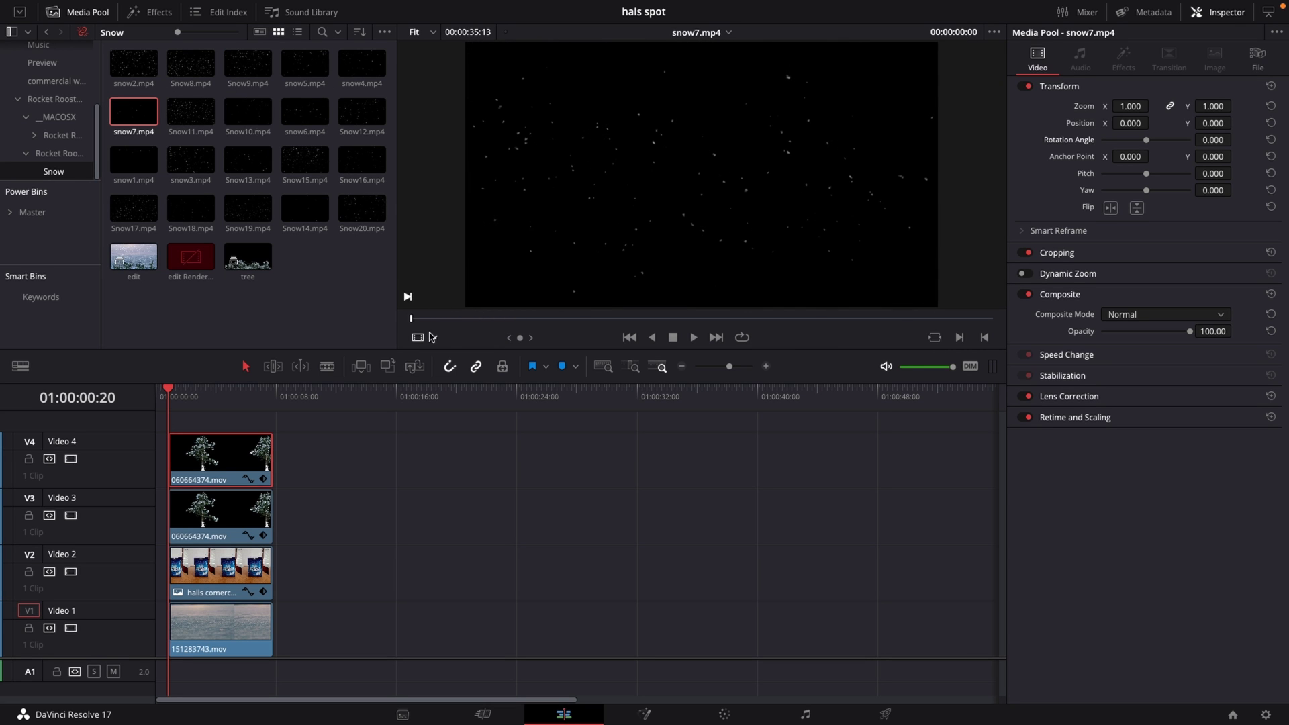
click(304, 111)
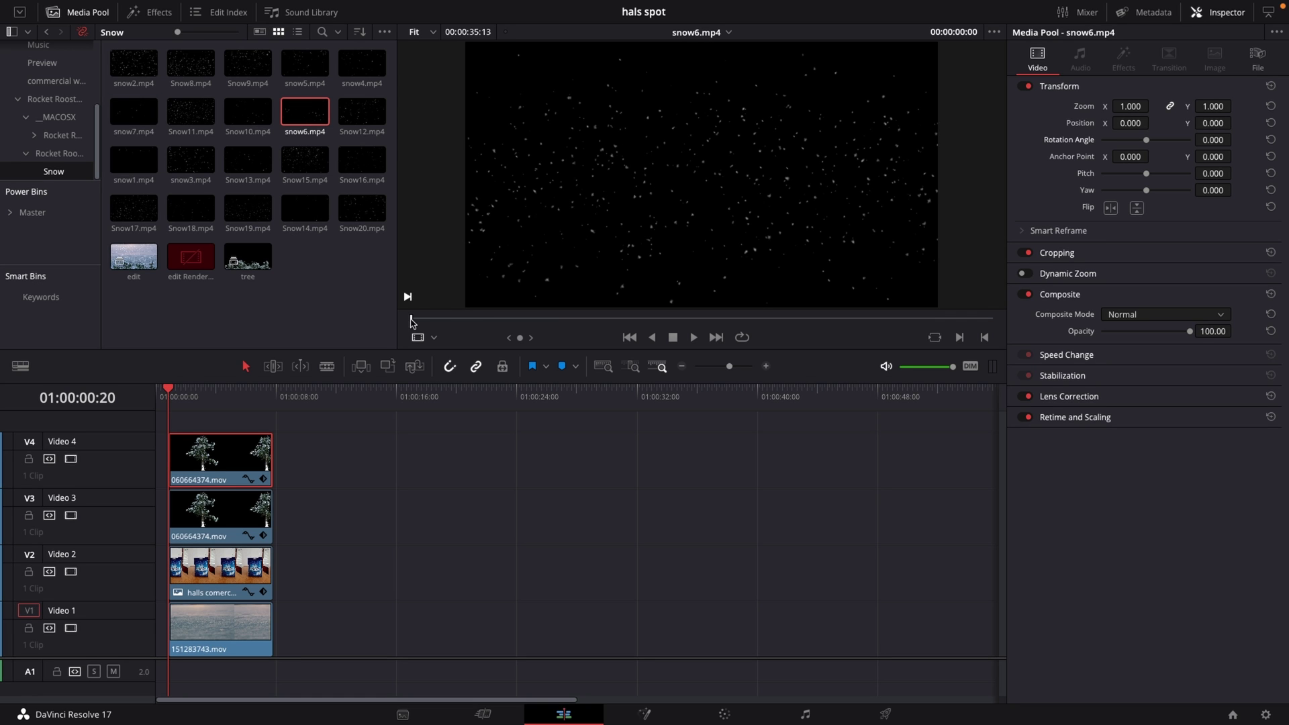
drag(412, 321, 548, 337)
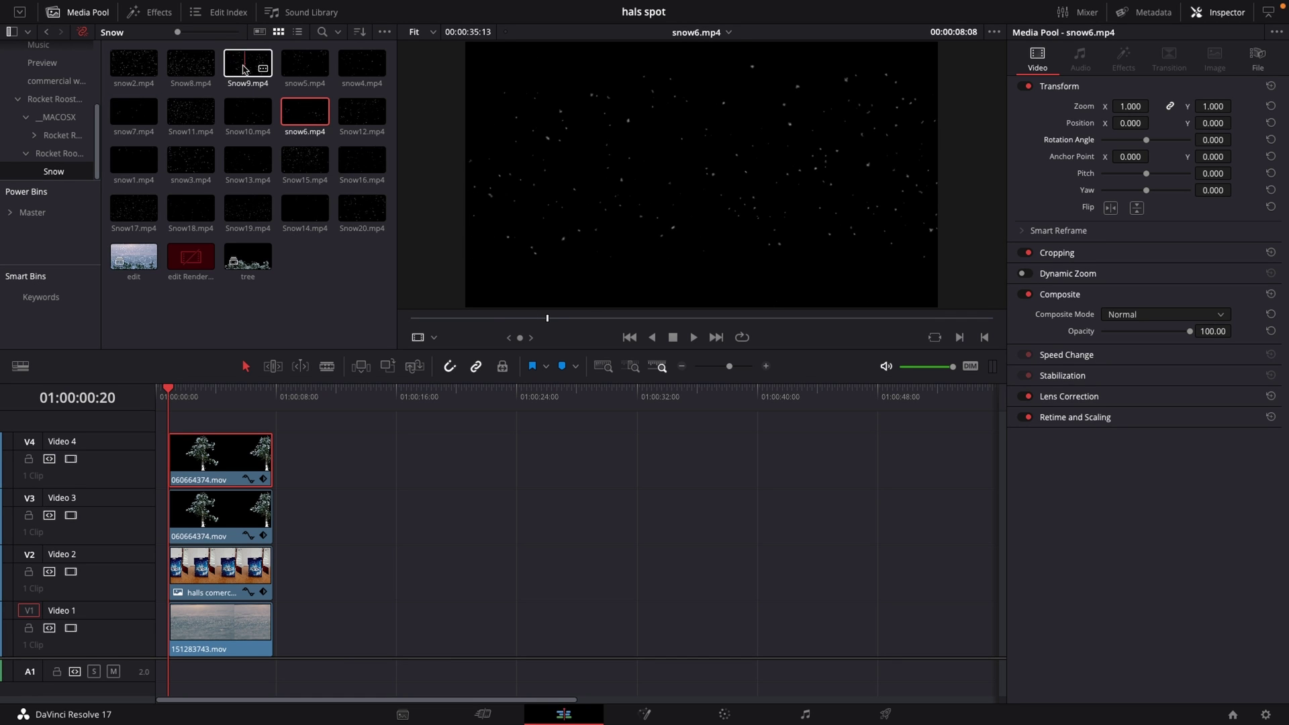
click(191, 64)
drag(426, 328, 524, 343)
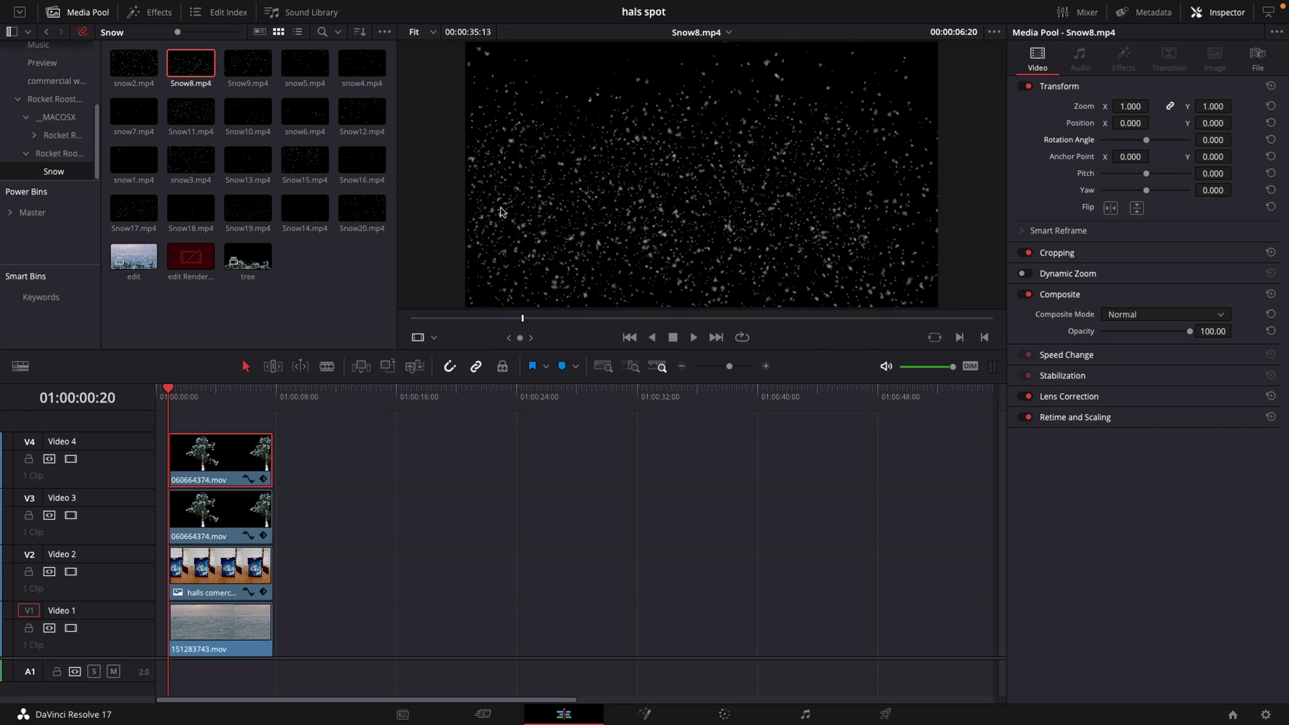
- Add Snow8.mp4 to the timeline above the tree clips and move the bag and both tree clips up one track
drag(598, 204, 492, 459)
drag(598, 459, 436, 442)
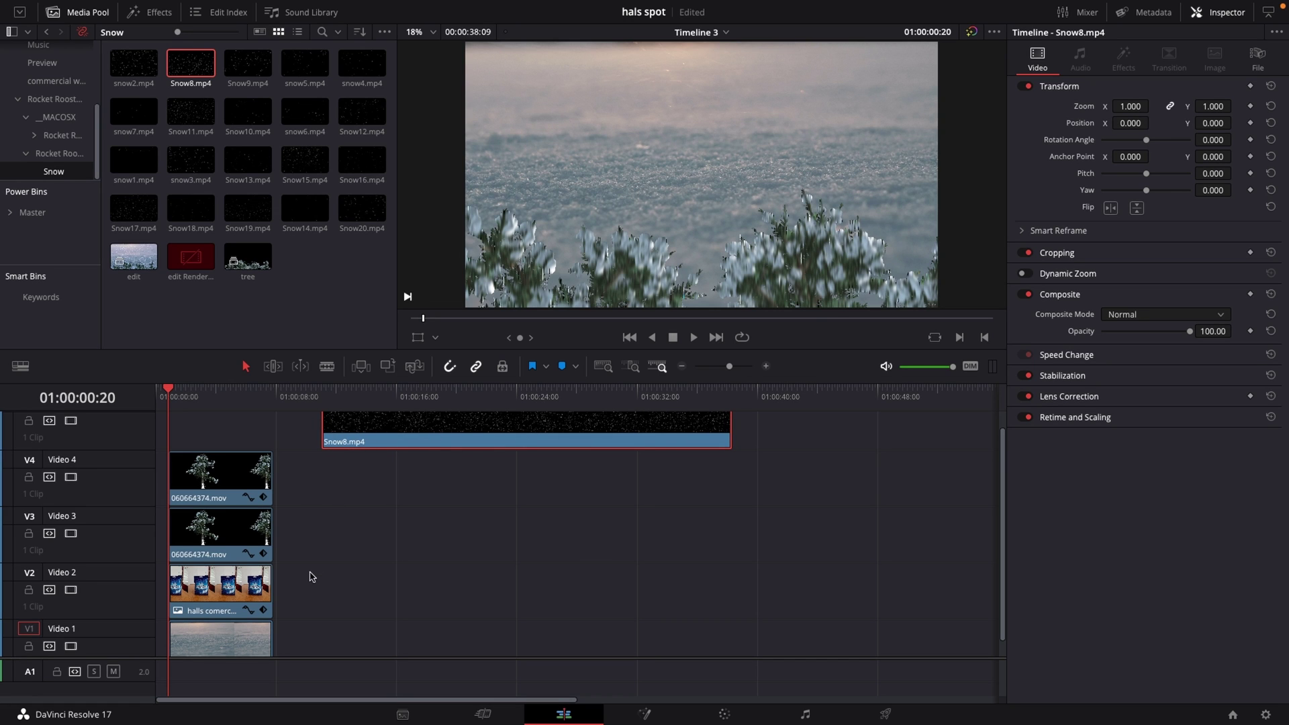
click(289, 578)
drag(288, 578, 205, 443)
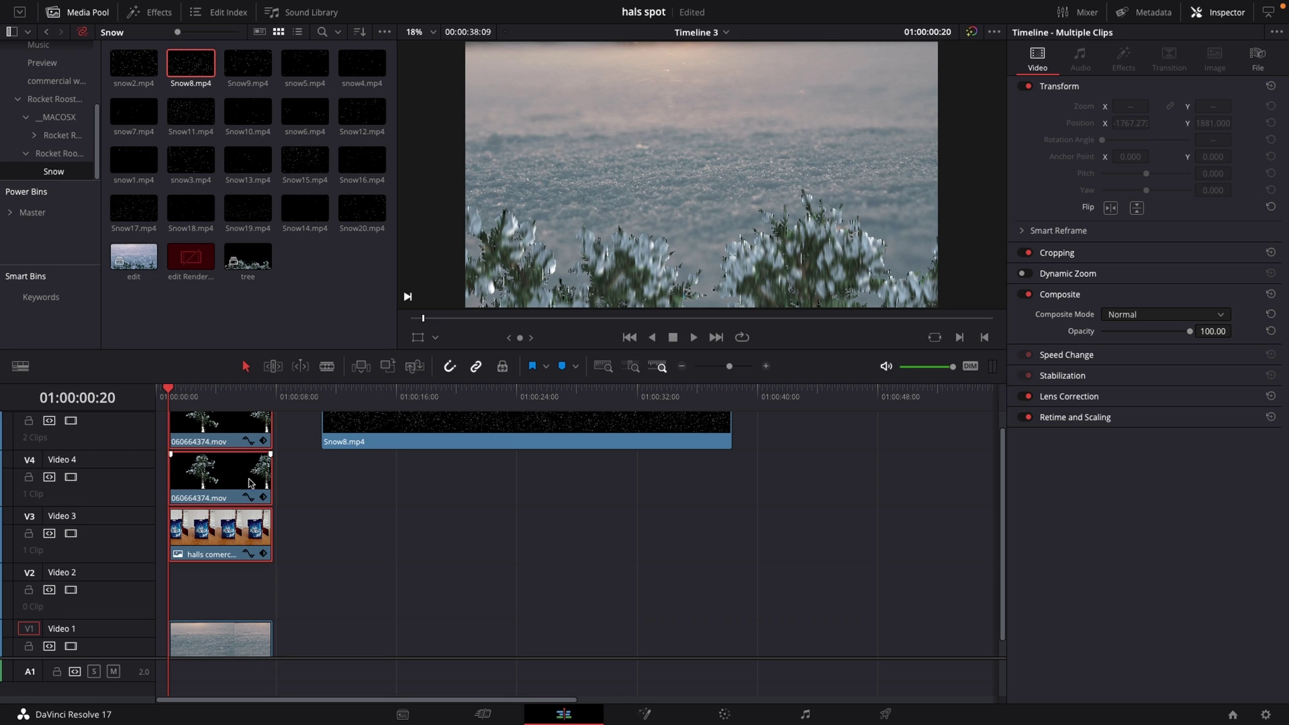
key(ctrl+s)
drag(242, 392, 220, 392)
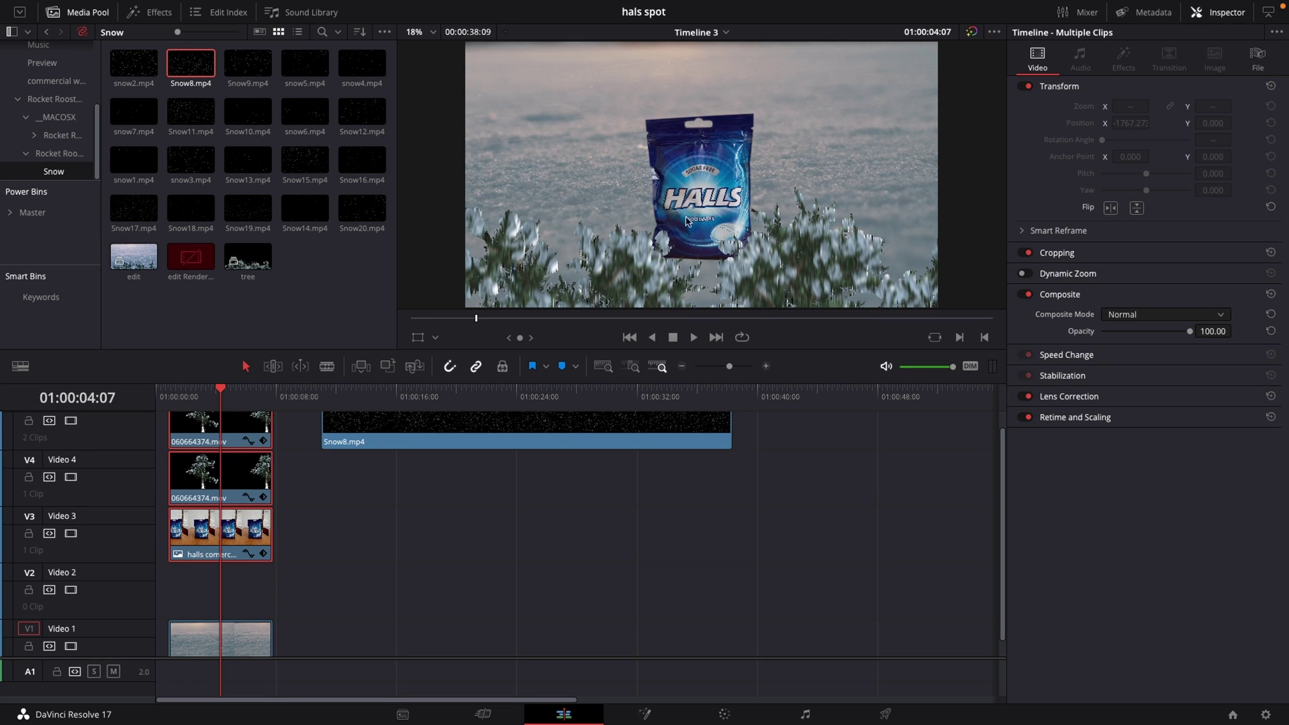
- Move Snow8.mp4 to the start of the scene on Video 2, split it where the other clips end, and set the remainder aside
drag(556, 433, 537, 585)
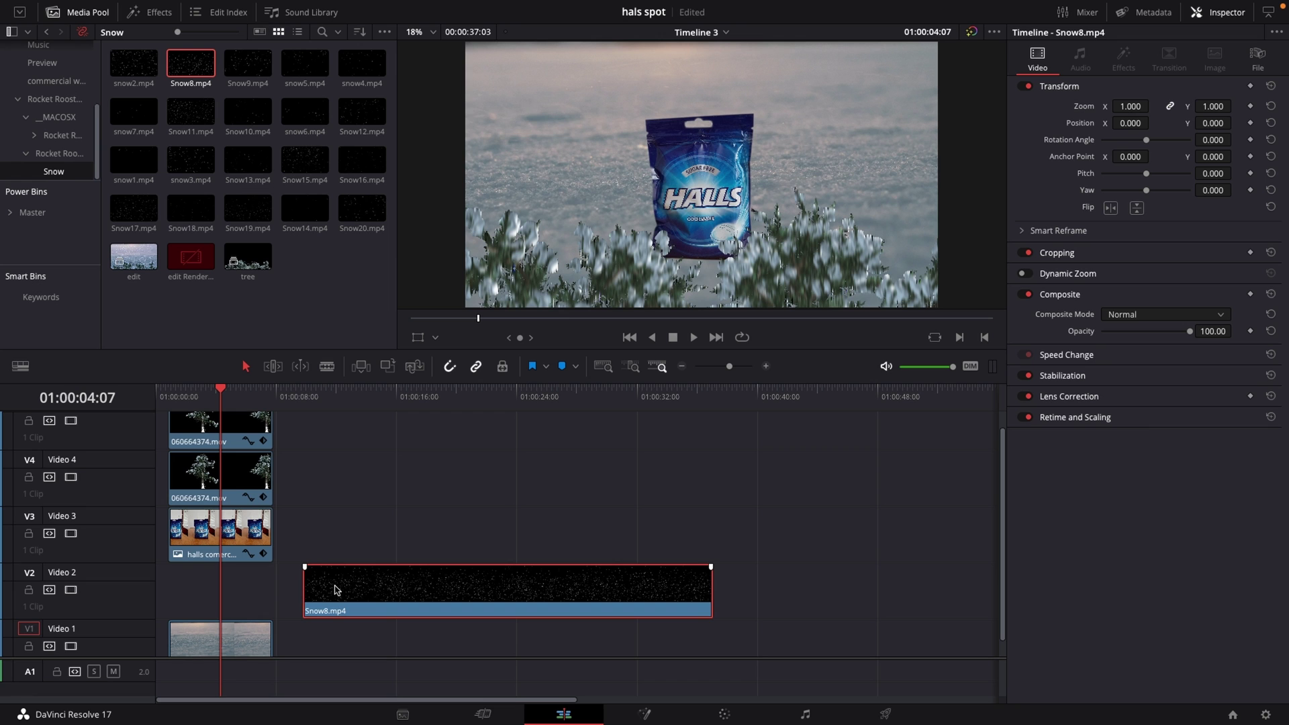
drag(337, 596, 244, 594)
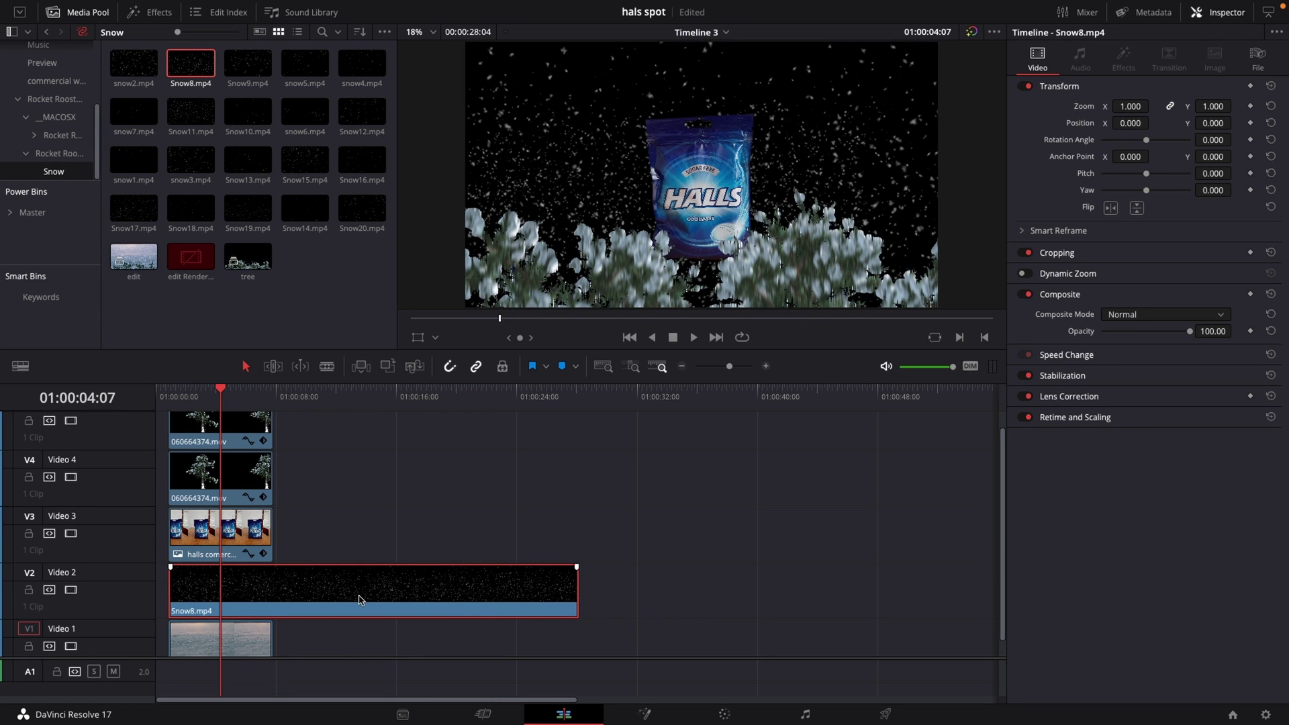
key(b)
click(275, 596)
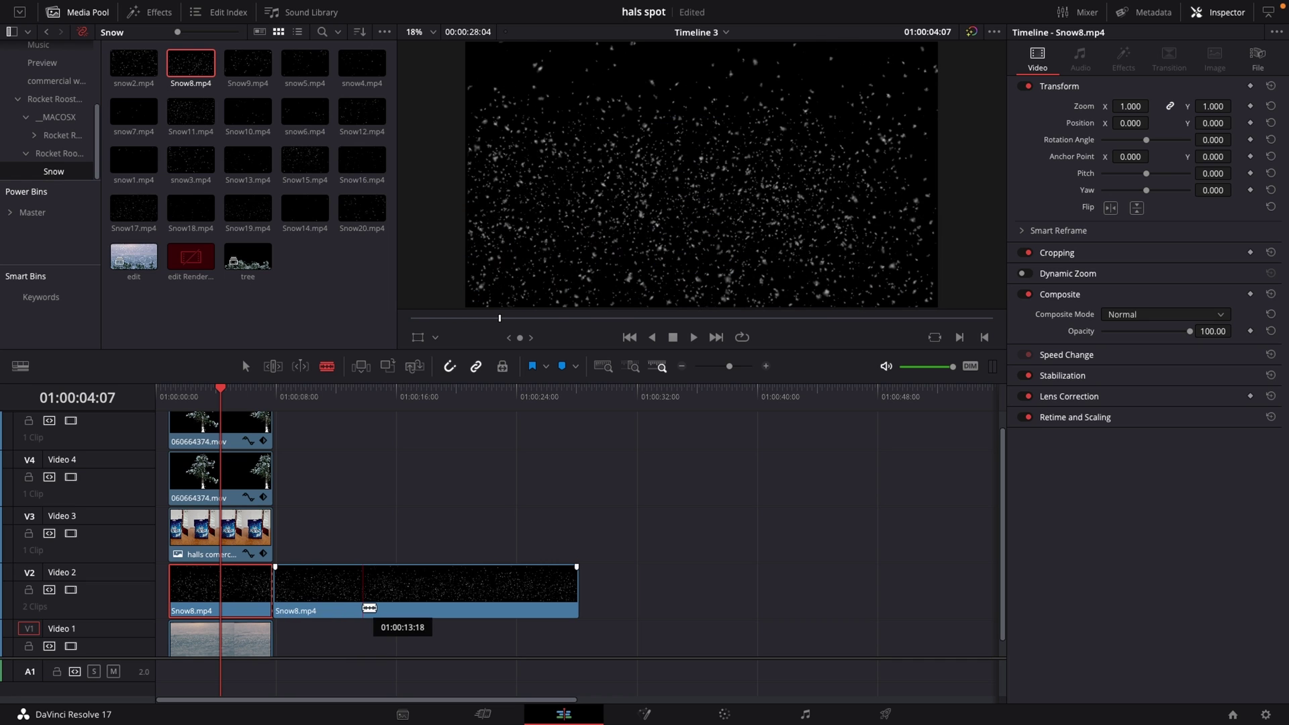
key(a)
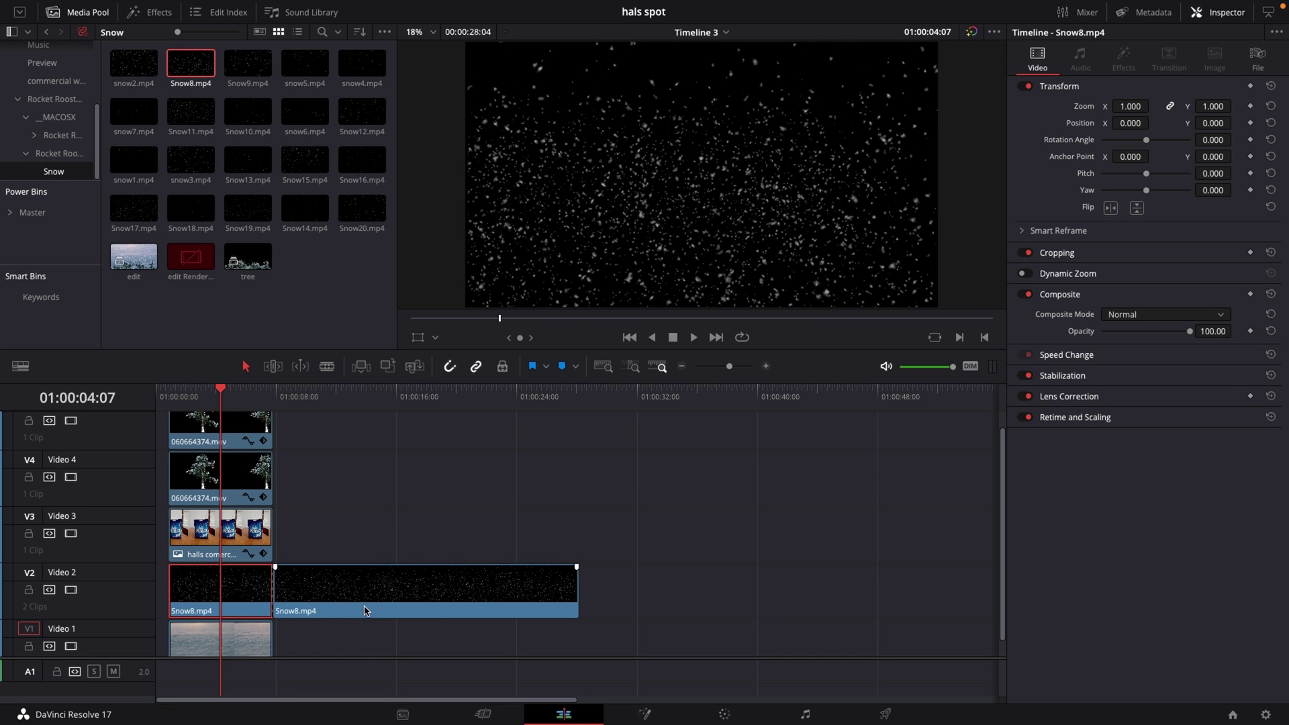
drag(363, 609, 443, 609)
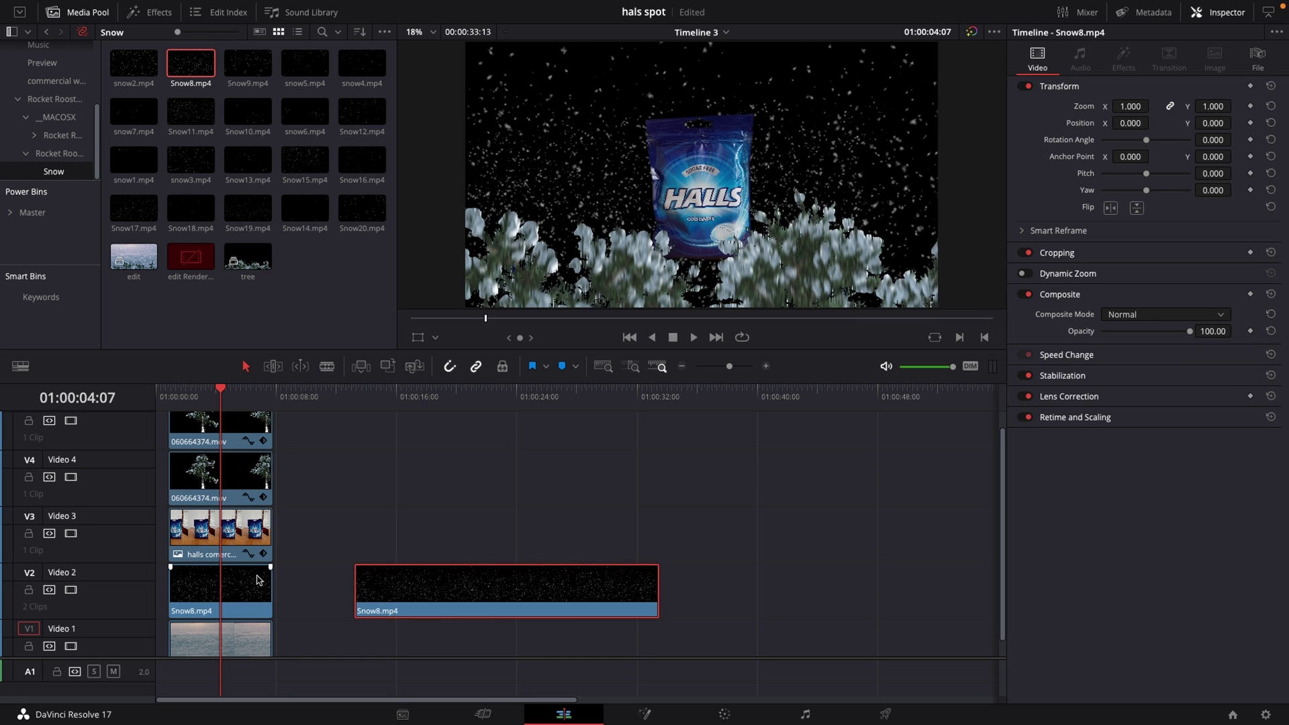
key(ctrl+s)
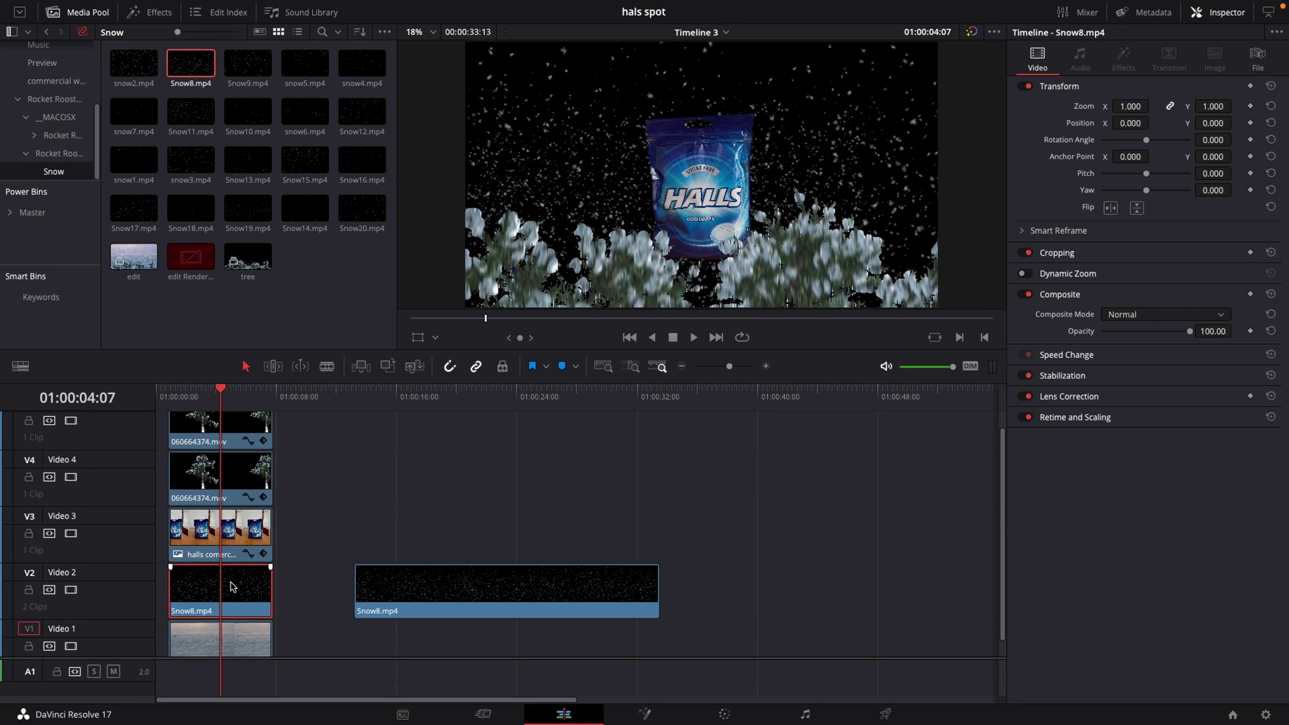
- Set the Video 2 Snow8 clip's composite mode to Screen and play back the snow behind the bag
click(1149, 316)
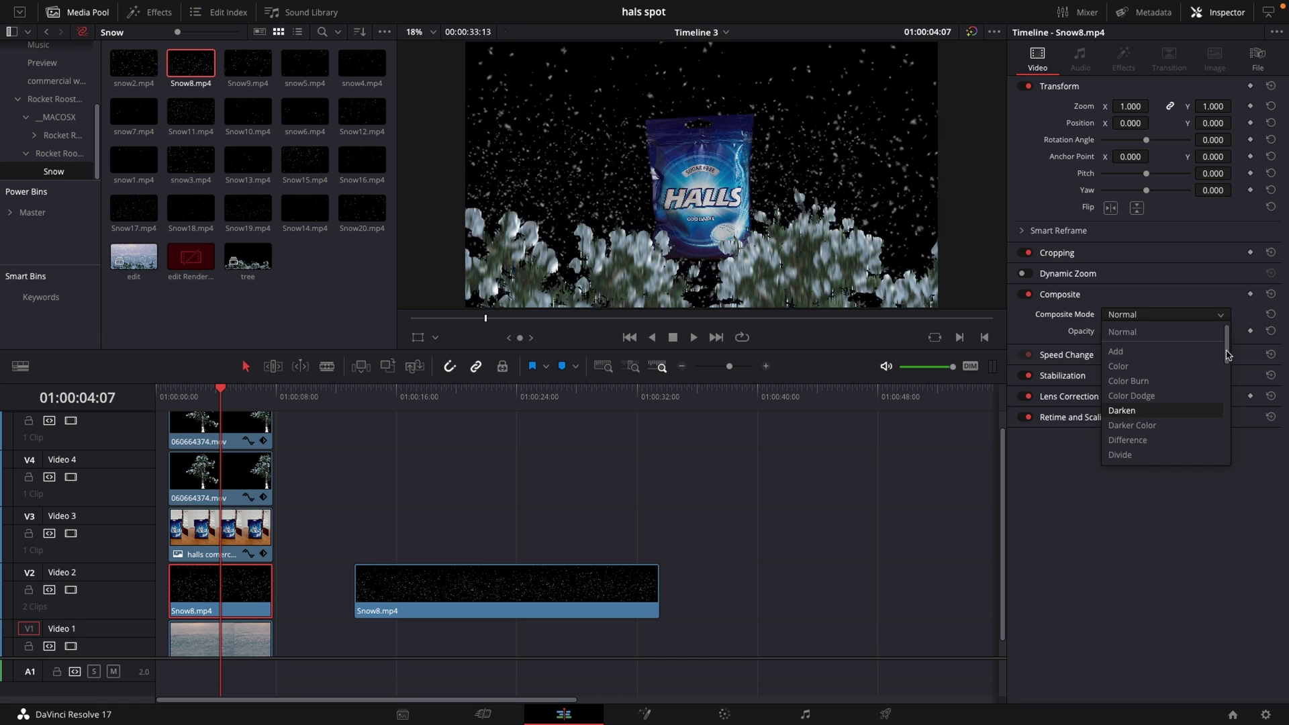
drag(1226, 356, 1223, 419)
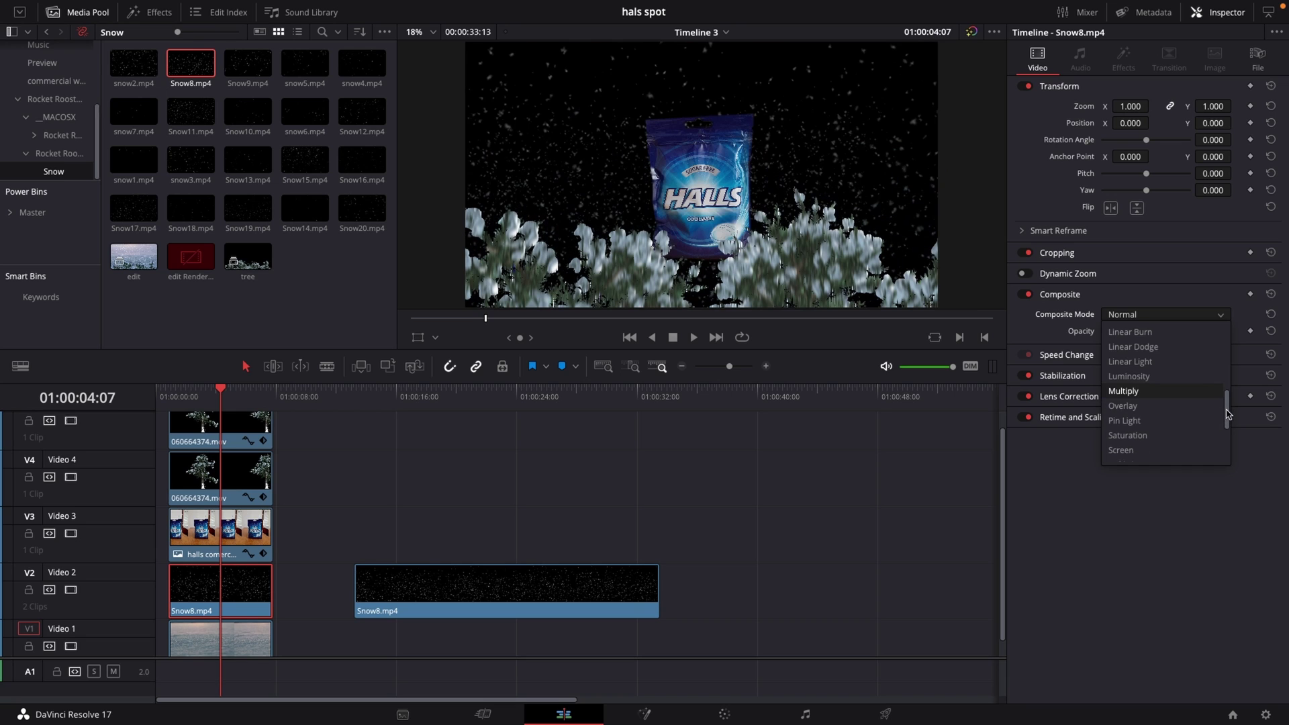
scroll(1175, 434, down, 2)
click(1187, 435)
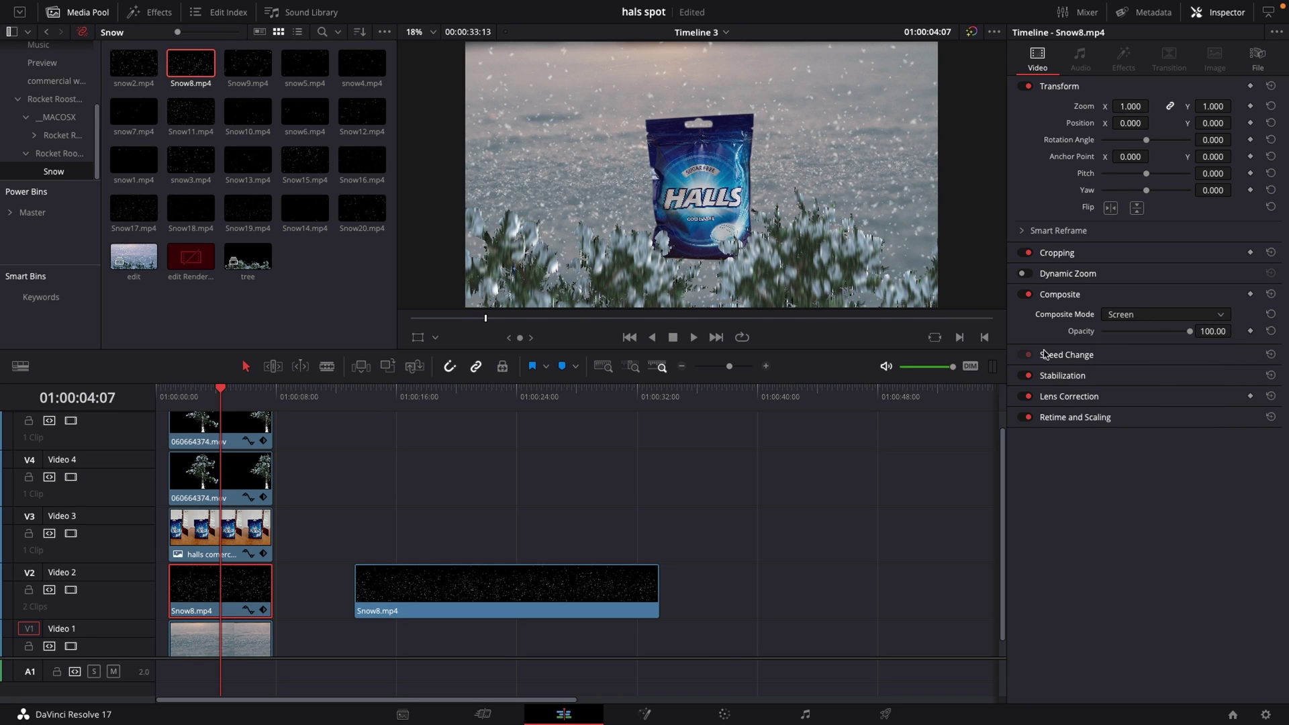
drag(225, 394, 178, 398)
key(space)
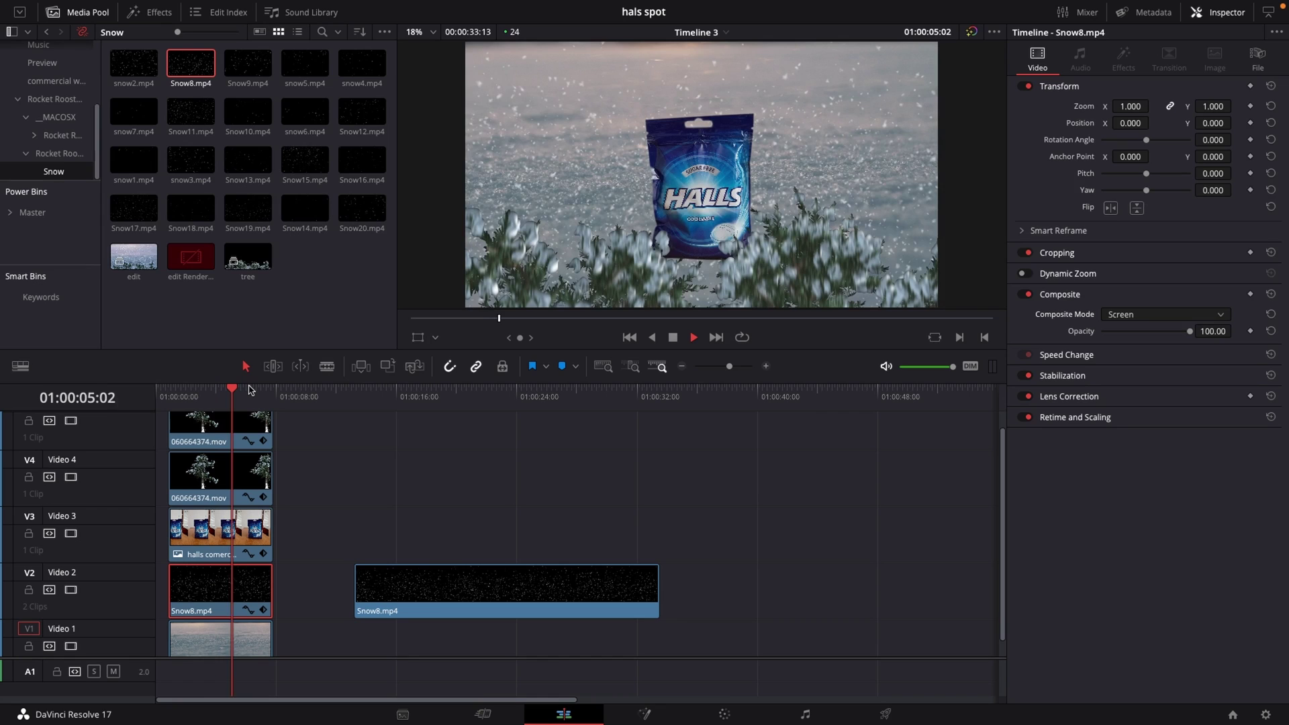
key(space)
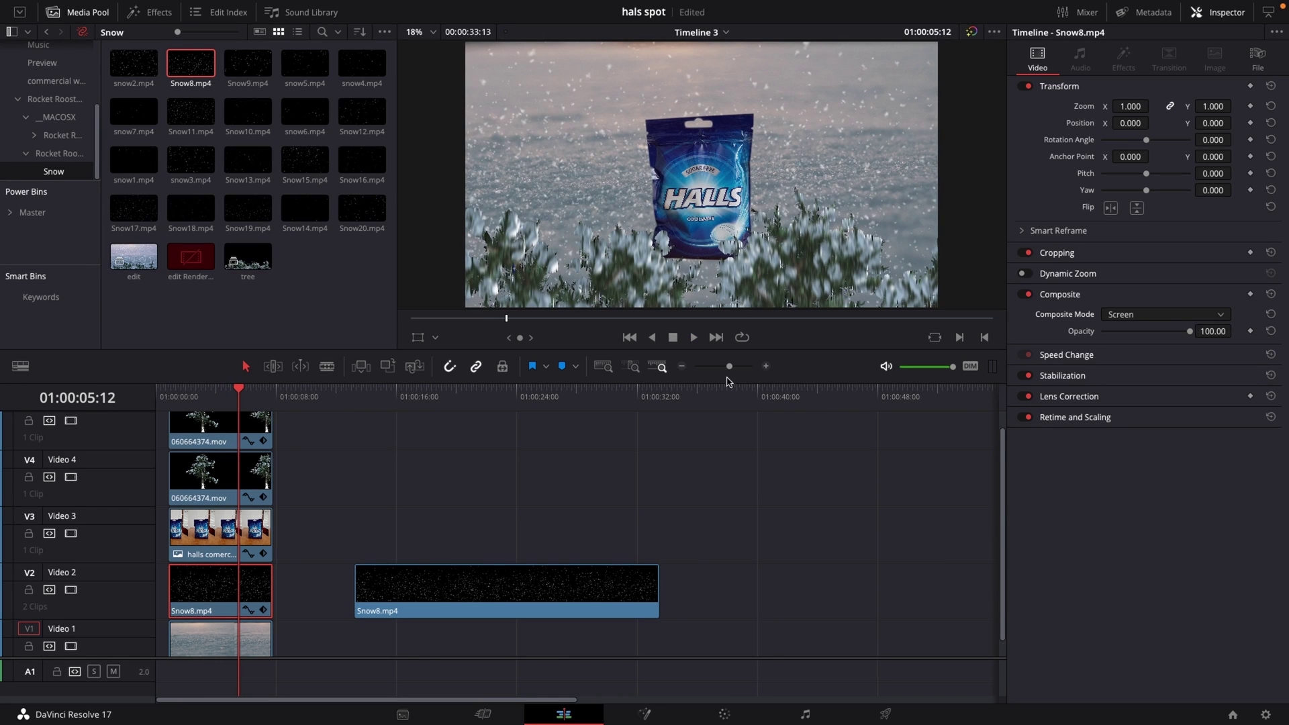
- Move the leftover Snow8 clip to Video 6 above the trees, align its start, and trim it to the other clips' length
drag(729, 368, 727, 367)
drag(411, 570, 264, 414)
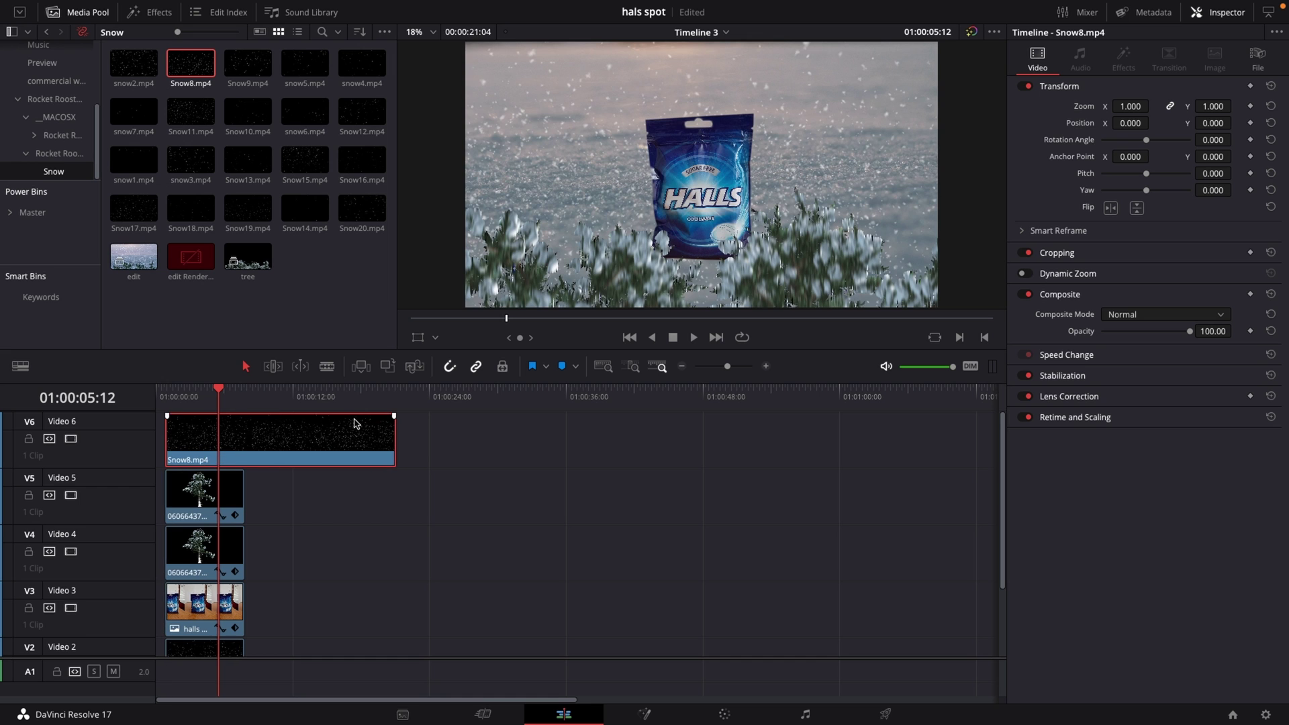
drag(387, 437, 243, 437)
- Set the Video 6 Snow8 clip's composite mode to Screen and play back the layered snow scene
click(1141, 316)
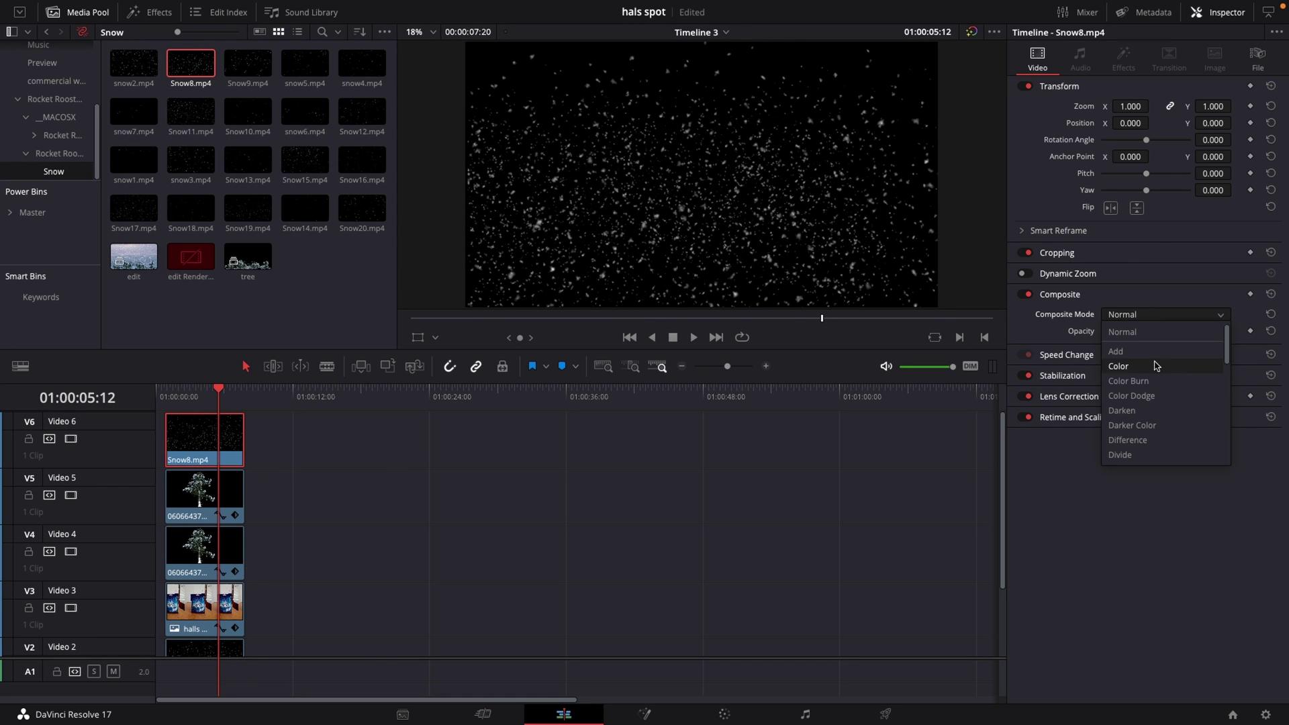
drag(1225, 356, 1225, 429)
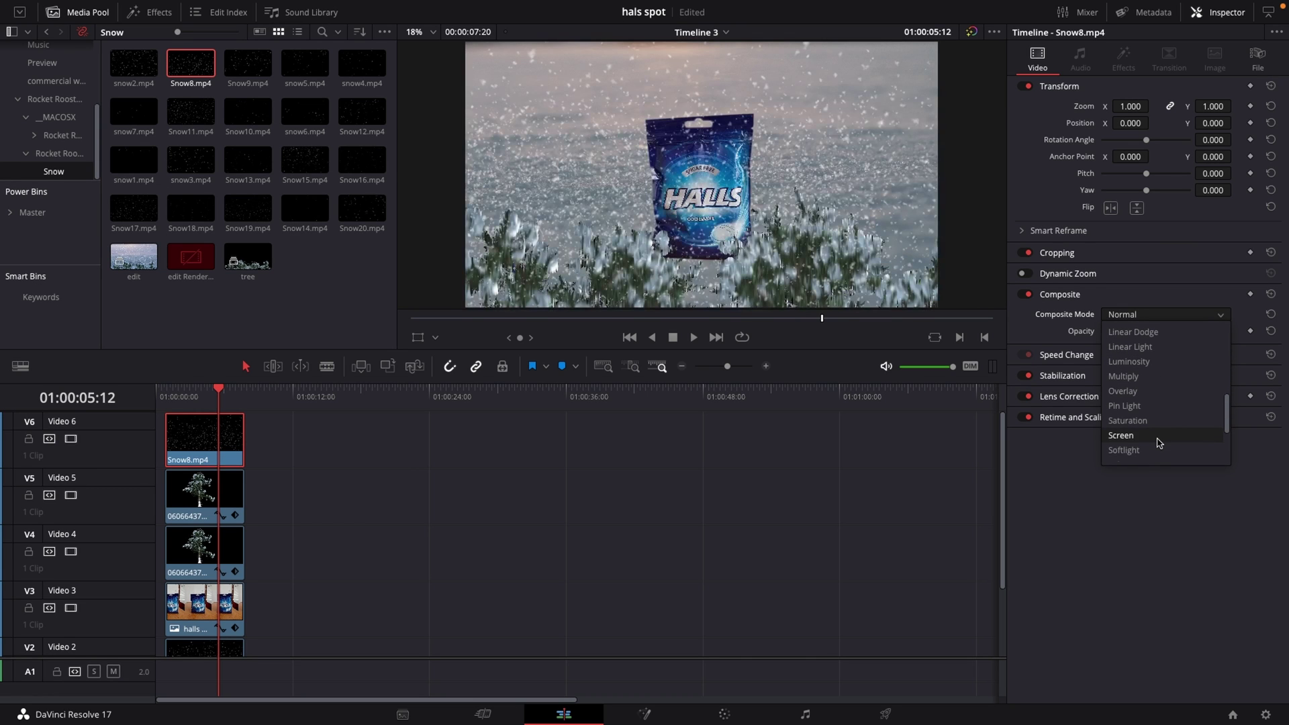
click(1157, 442)
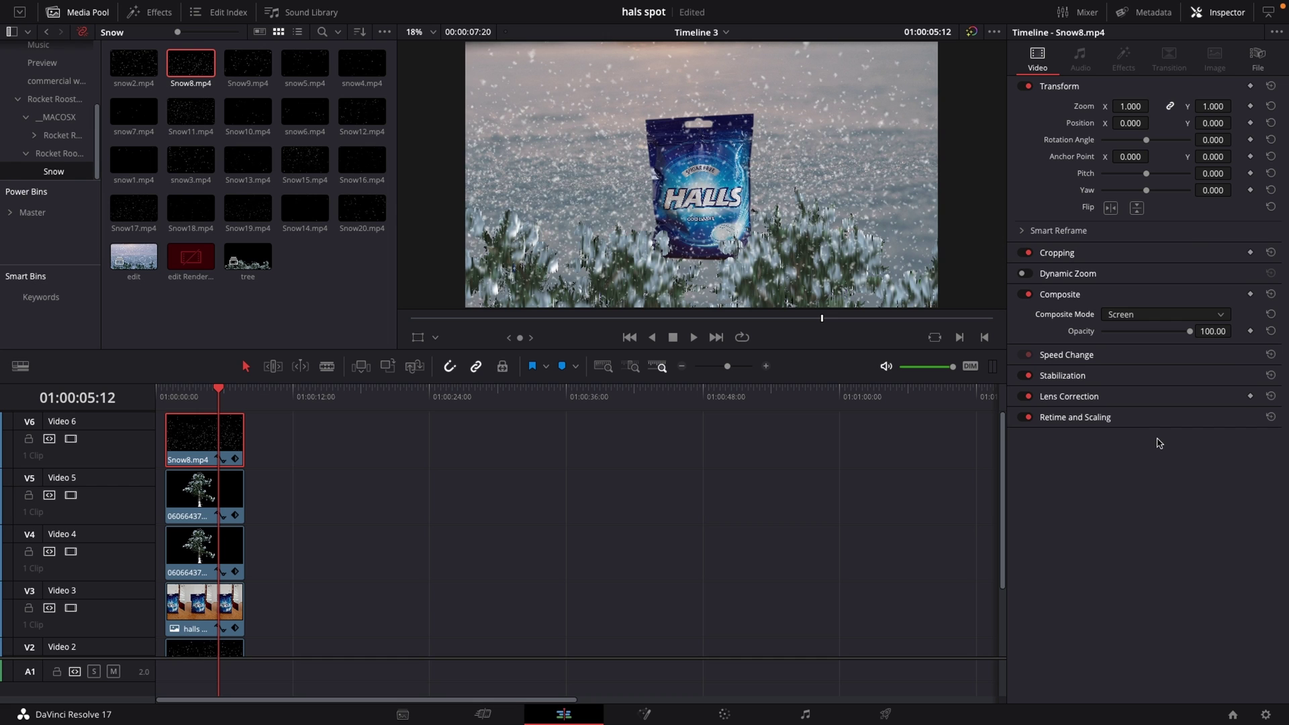
click(164, 396)
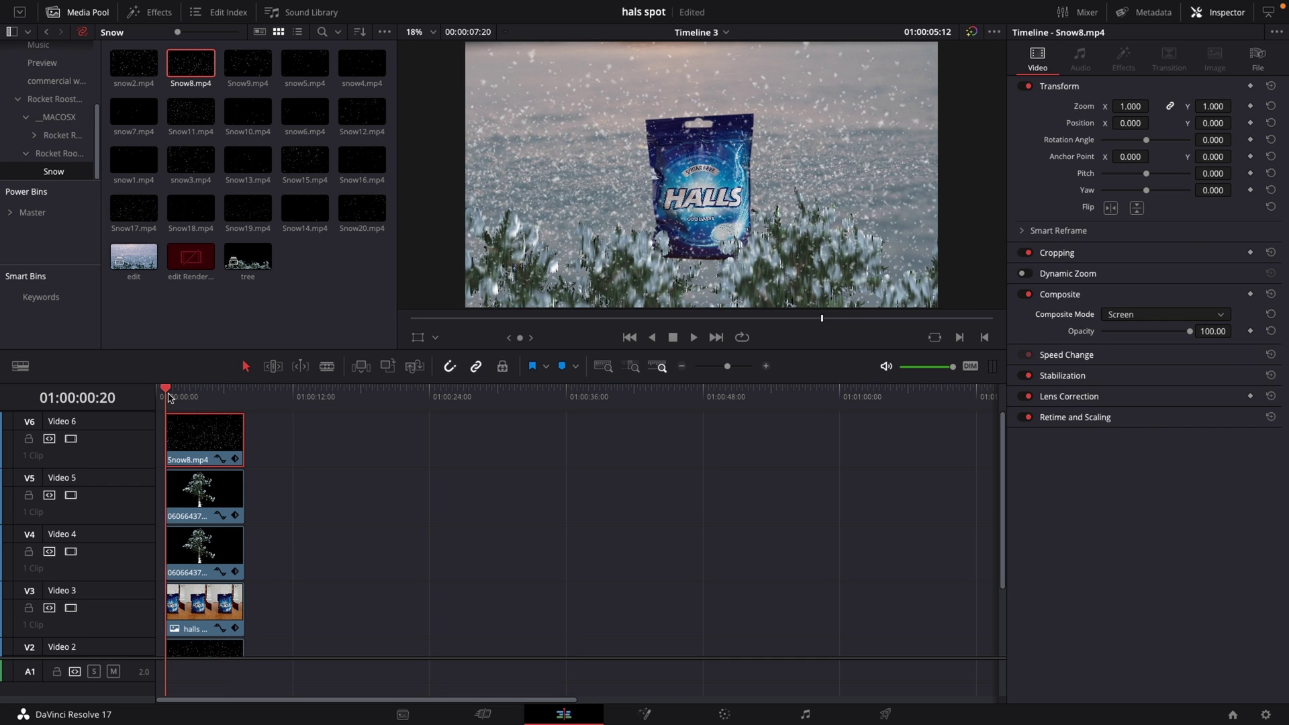
key(space)
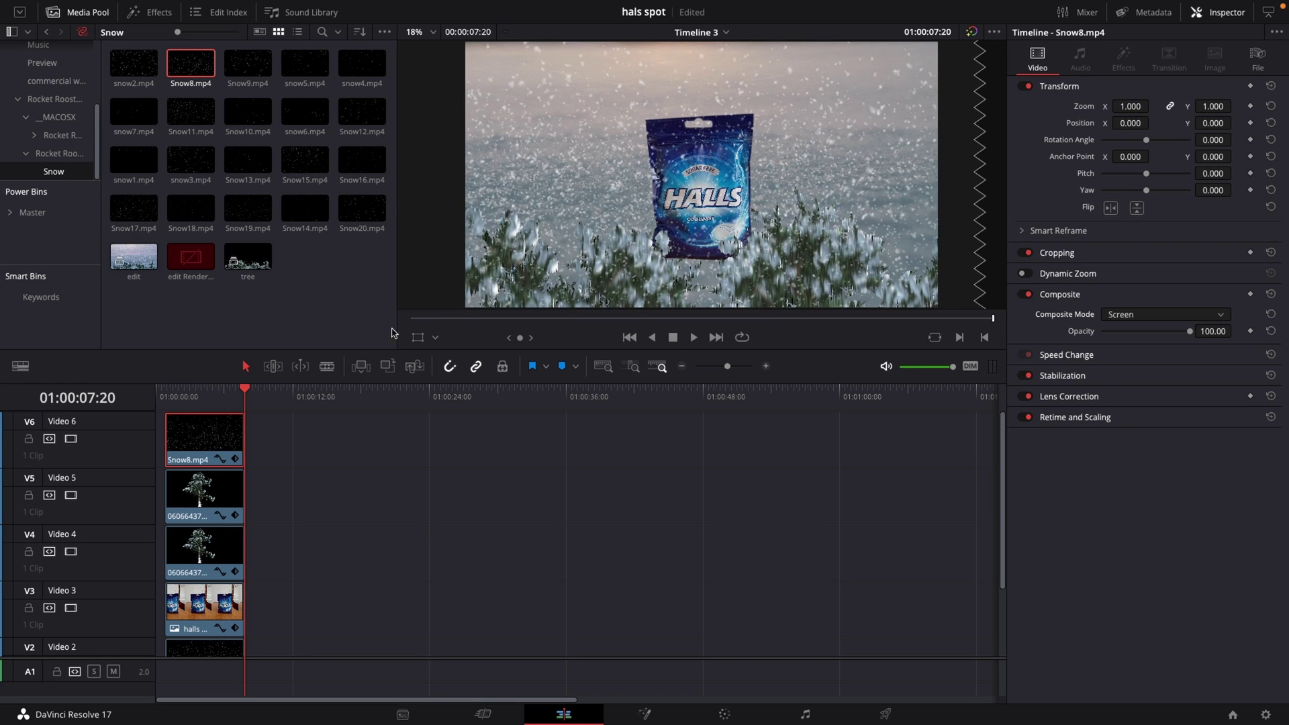
key(space)
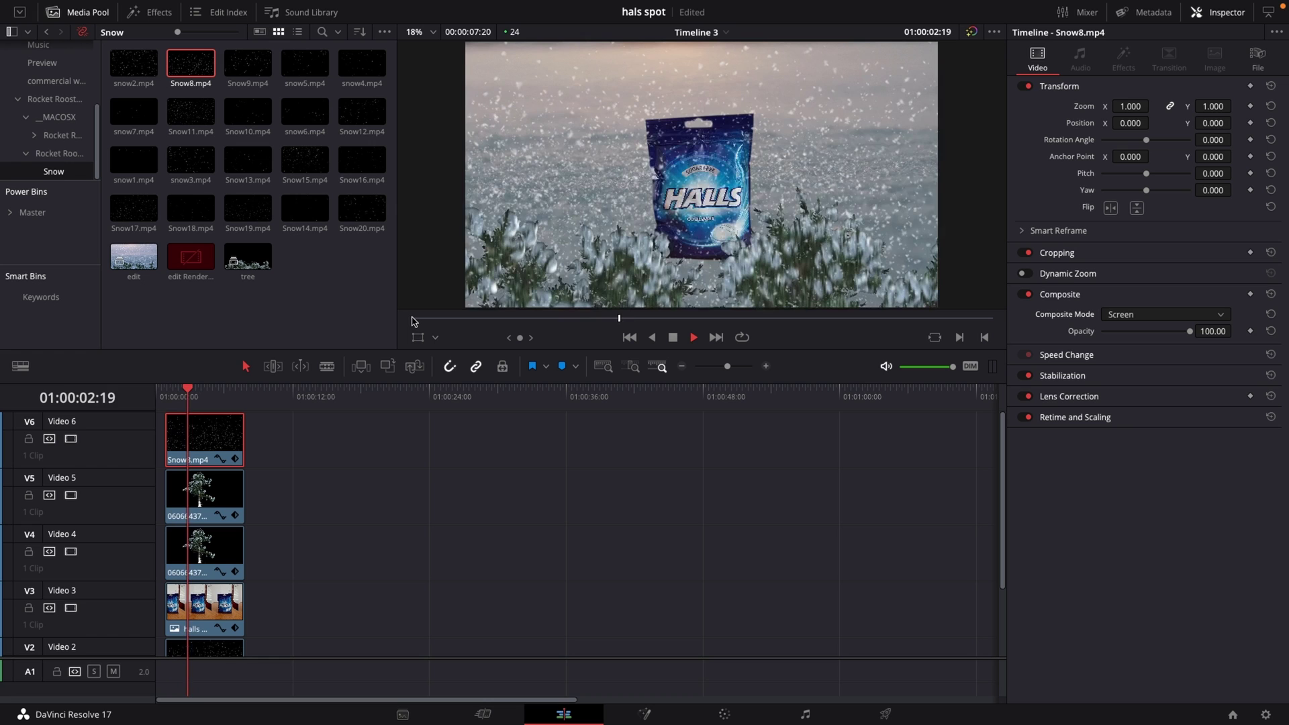
key(space)
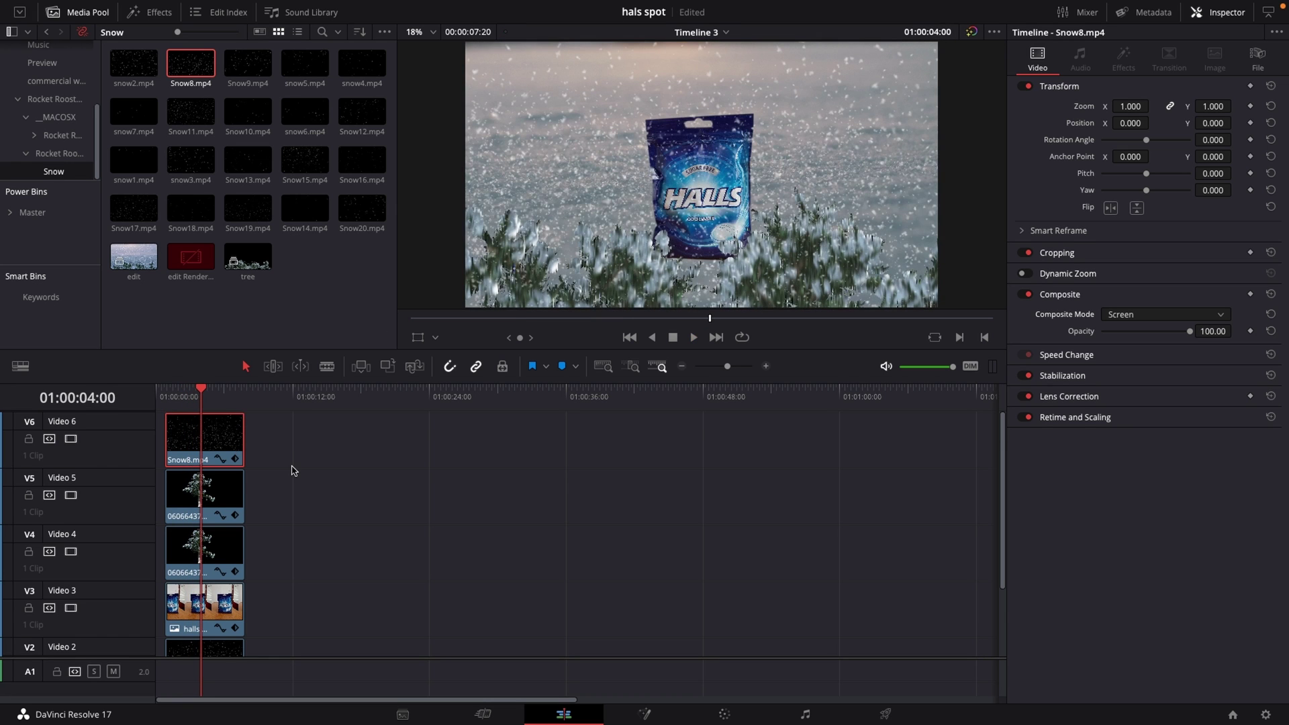
- Combine all clips from Video 1 to Video 6 into a compound clip named Compound Clip 1
scroll(293, 471, down, 2)
scroll(293, 475, down, 1)
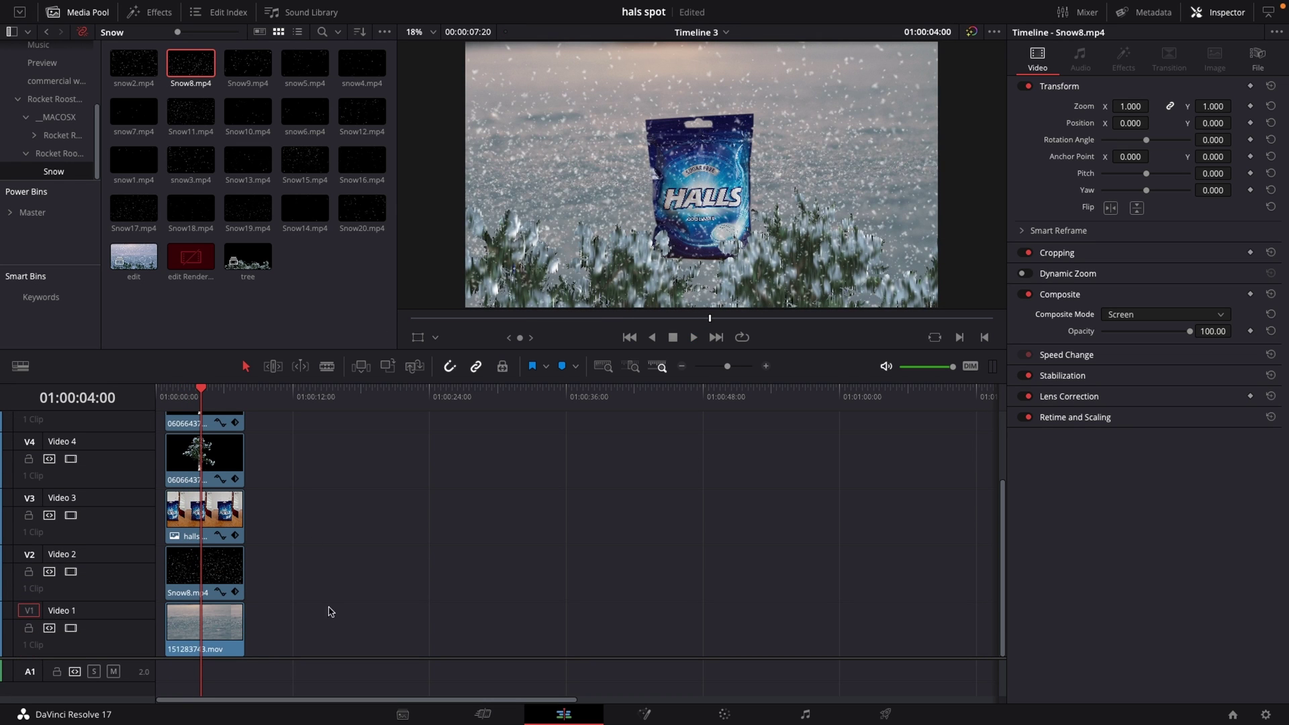
drag(320, 617, 203, 418)
right_click(219, 440)
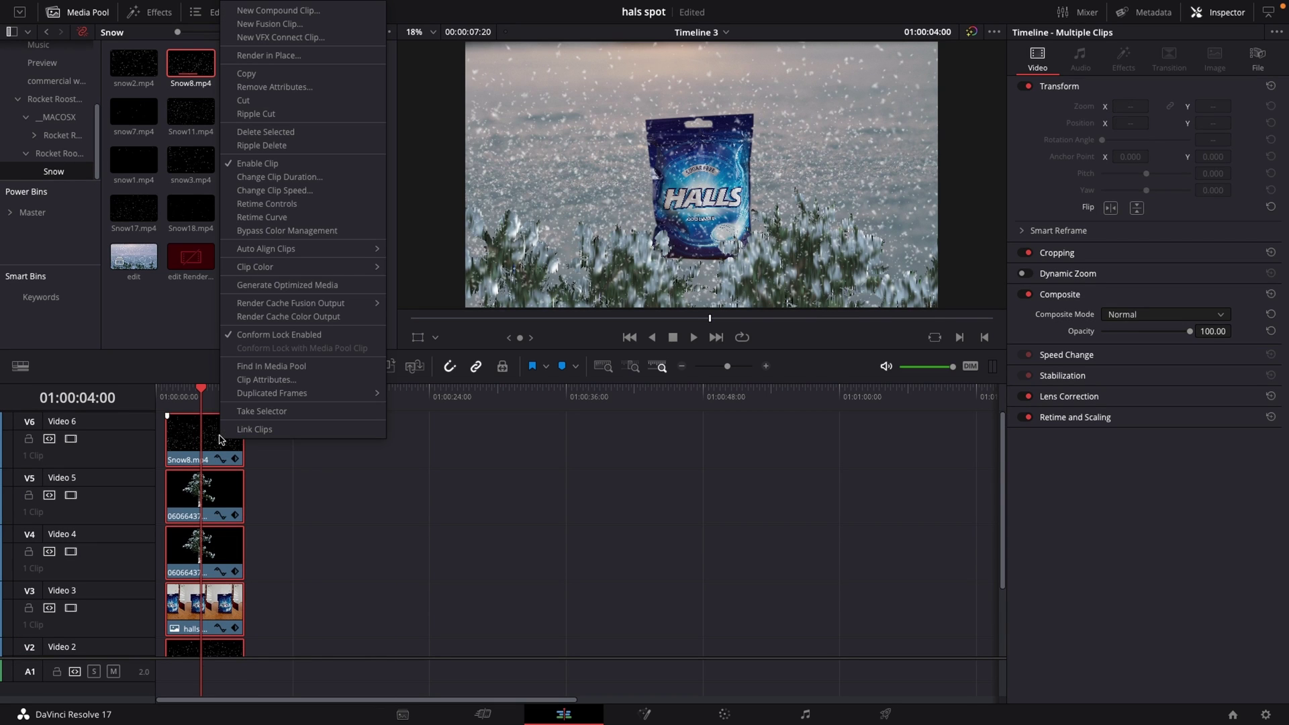
click(278, 10)
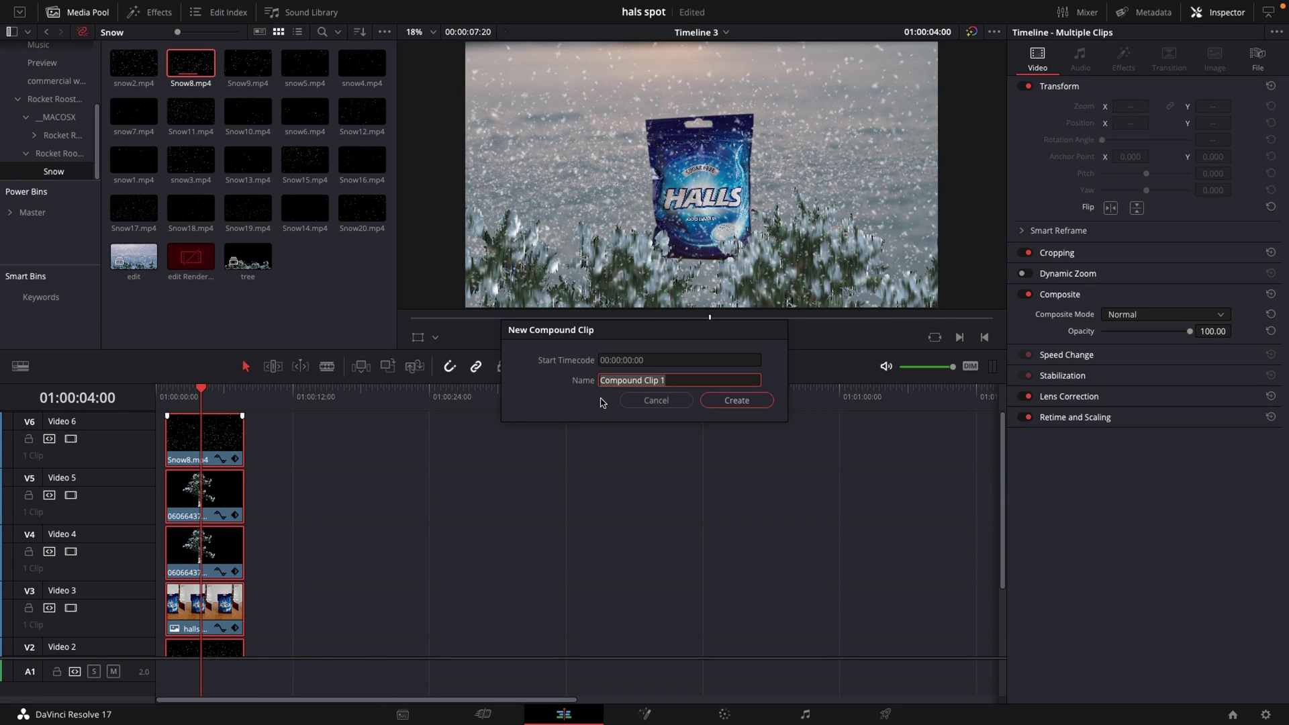
click(736, 401)
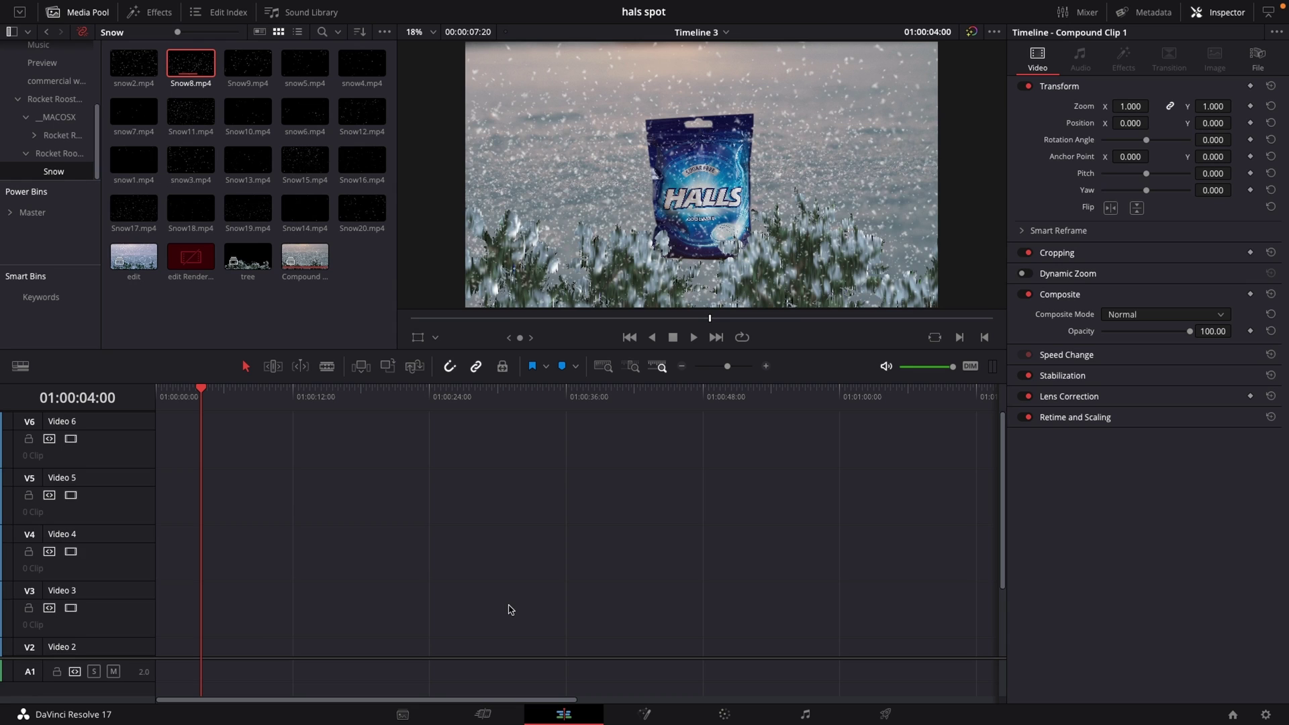
- Move the compound clip to the very start of the timeline on Video 1 and return the playhead to the beginning
scroll(412, 576, down, 3)
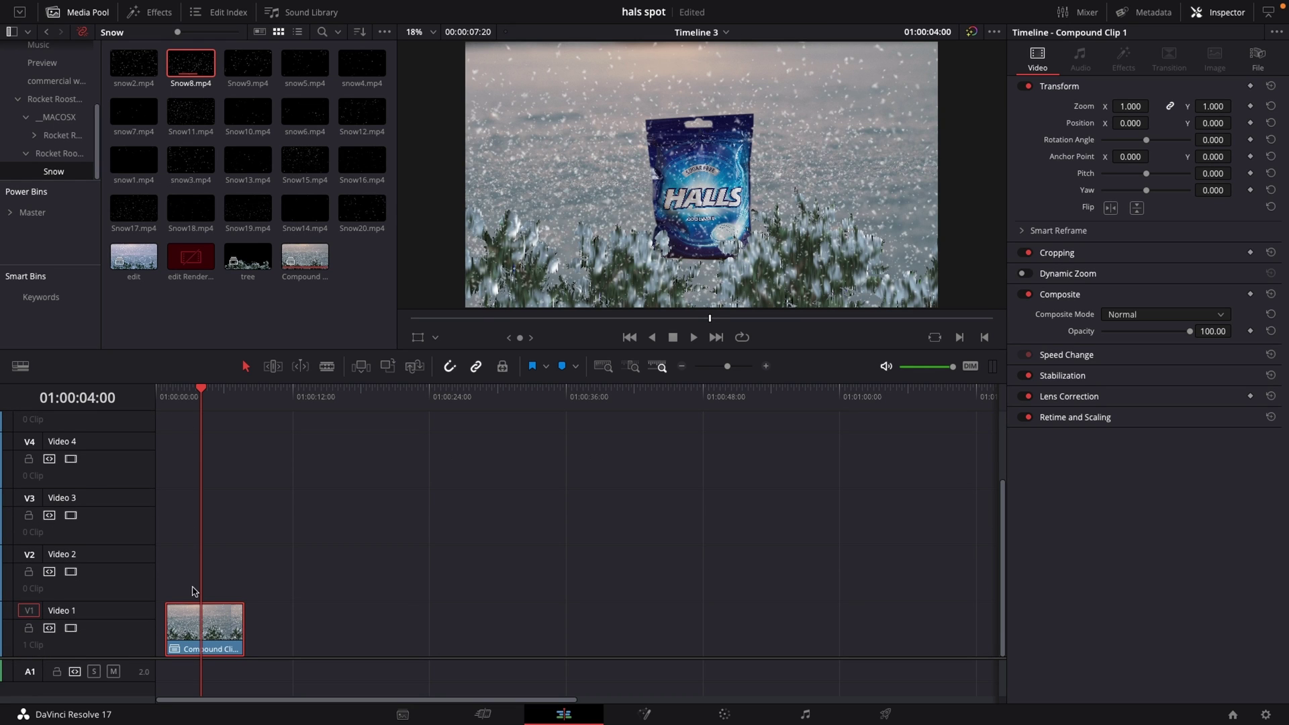
drag(214, 641, 204, 642)
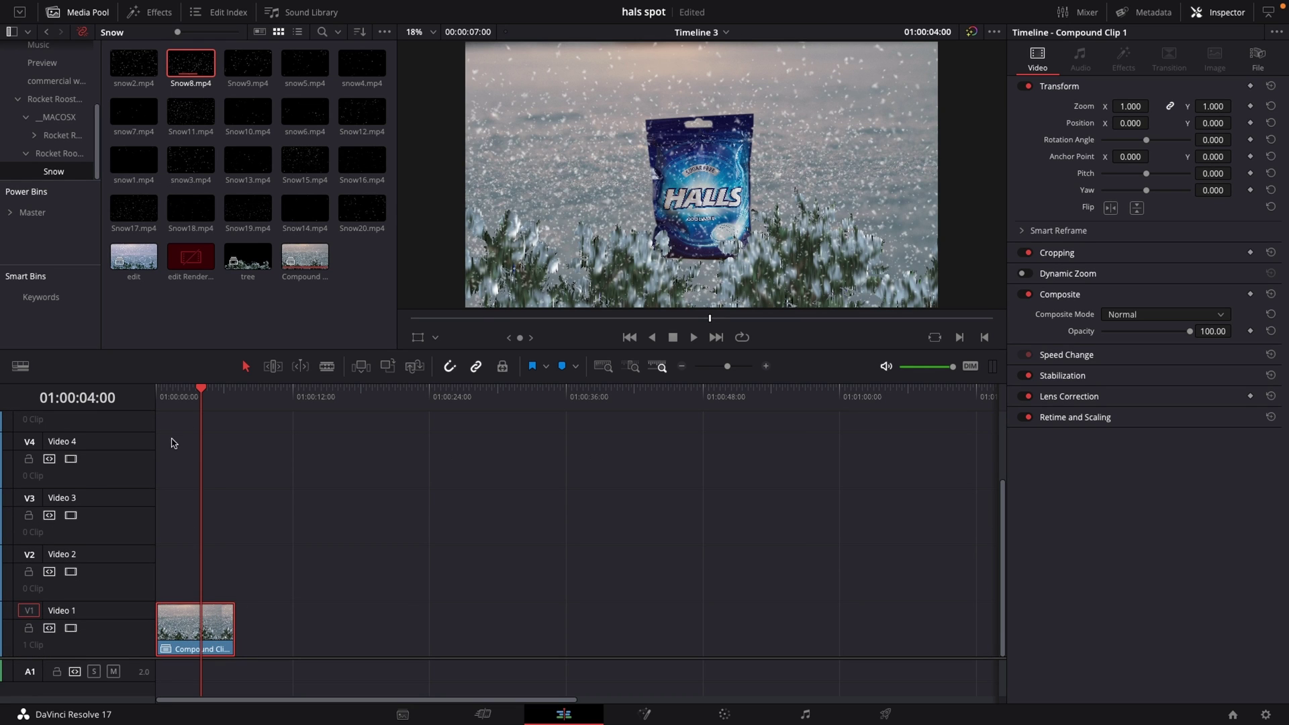
click(175, 396)
key(Home)
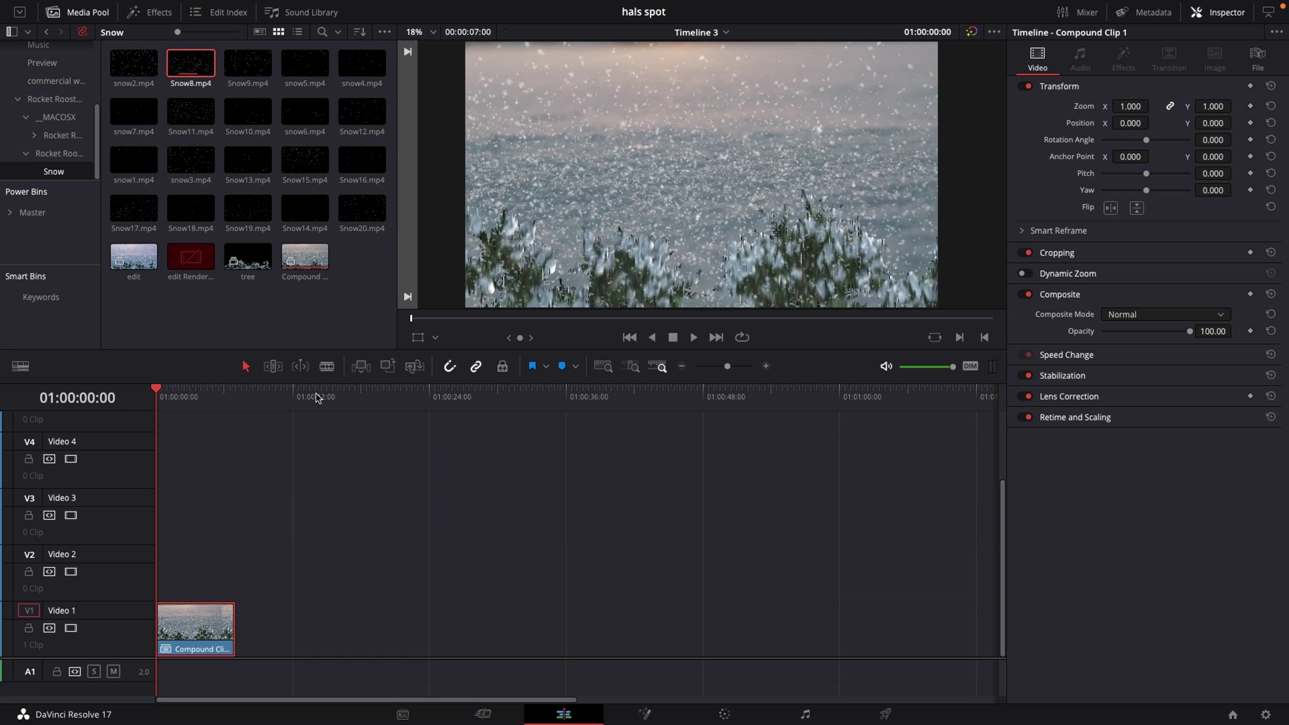
- Add an Adjustment Clip on Video 2 over the full length of the compound clip and play the opening frames
click(174, 405)
key(Home)
click(149, 12)
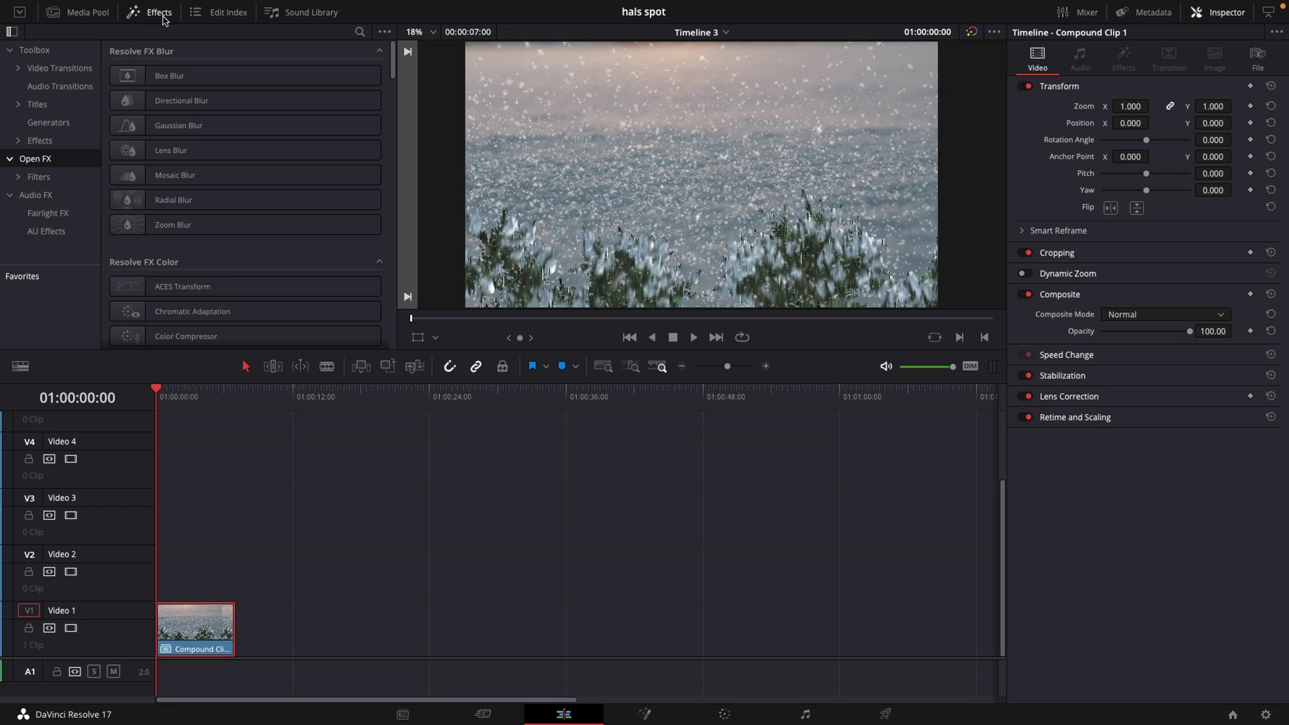
click(39, 142)
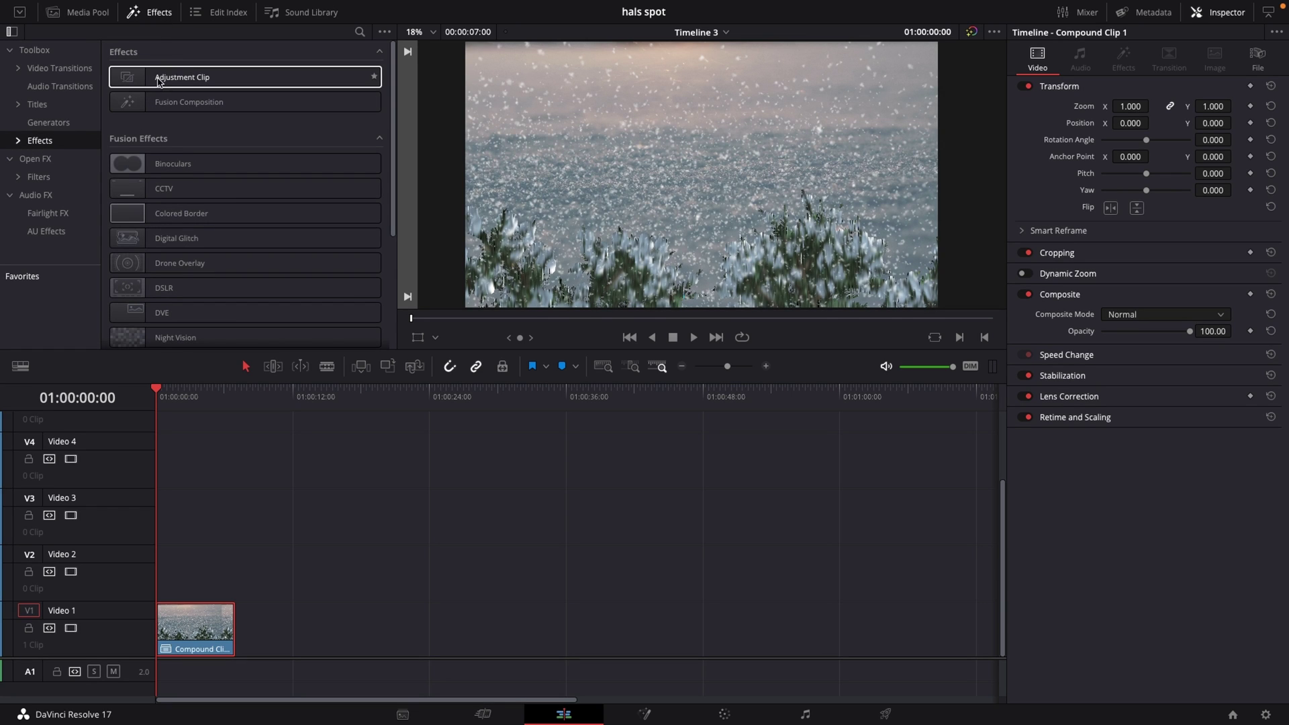
drag(161, 79, 201, 541)
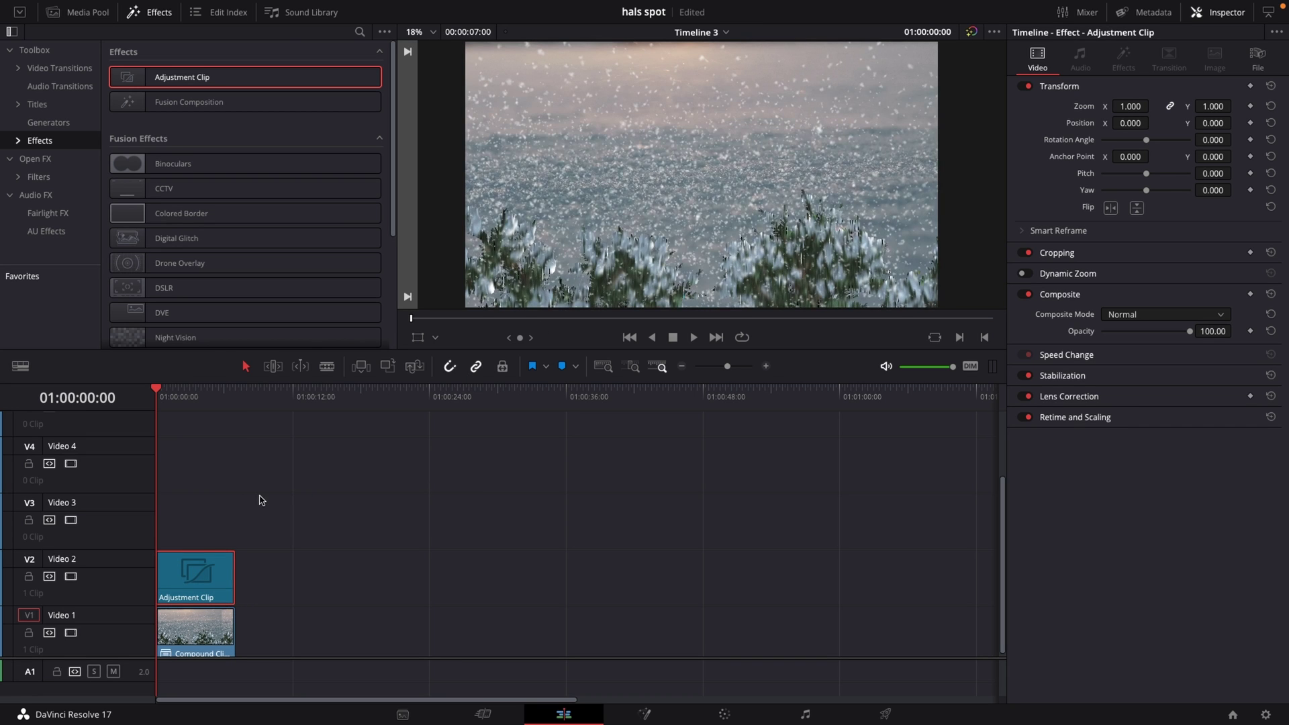
key(space)
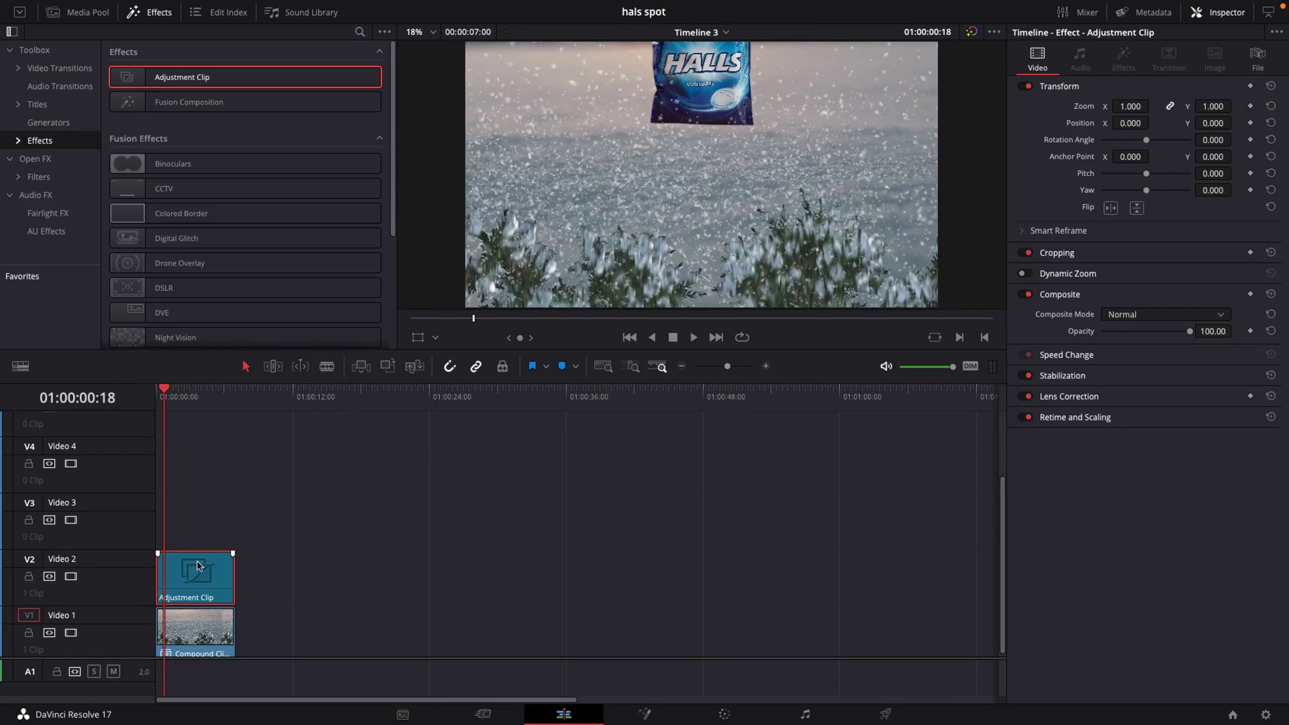
- Keyframe the adjustment clip's transform settings at the first frame, then set its zoom to 1.170 at the last frame
click(157, 400)
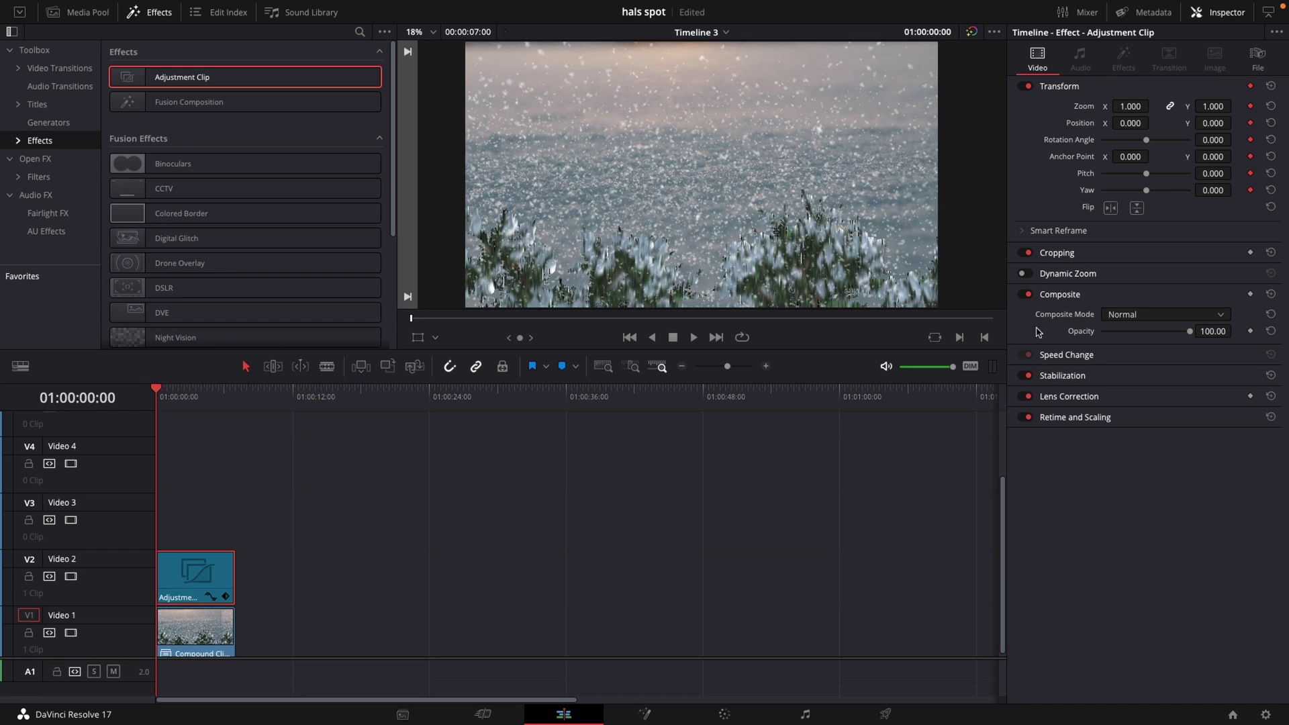
key(ctrl+s)
drag(195, 403, 235, 408)
key(Left)
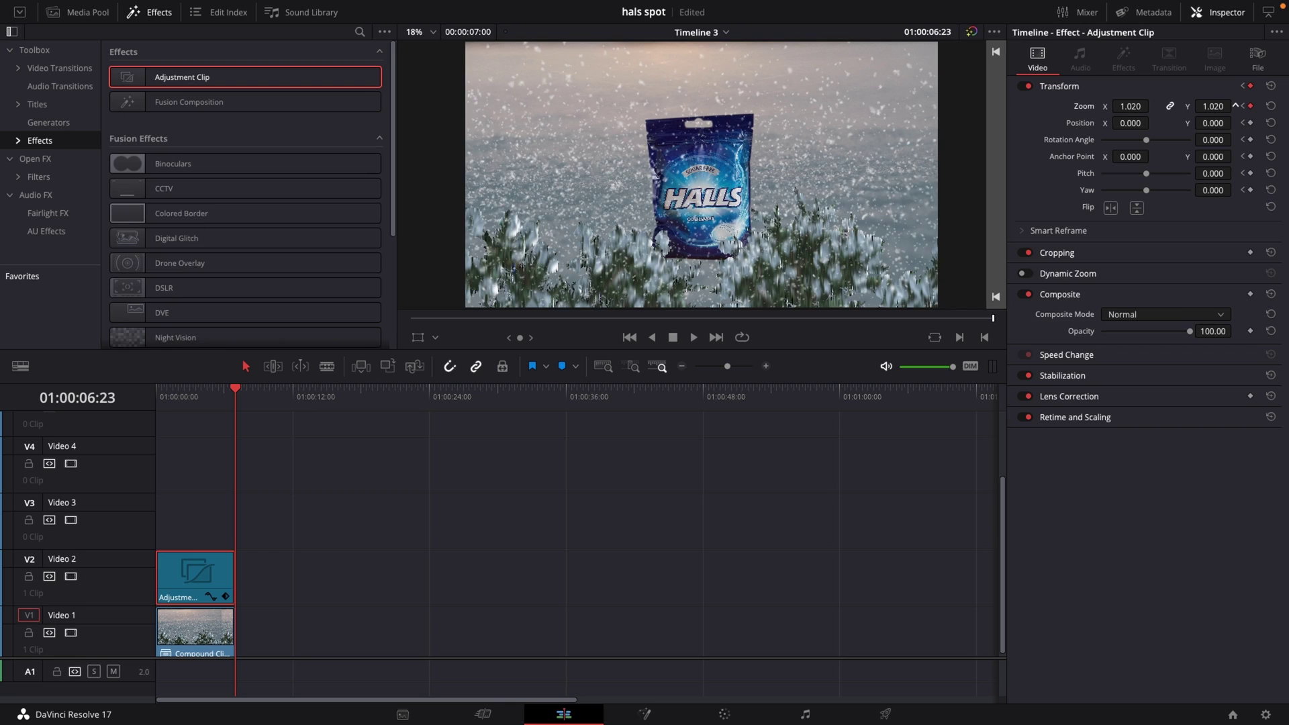
scroll(1235, 105, up, 15)
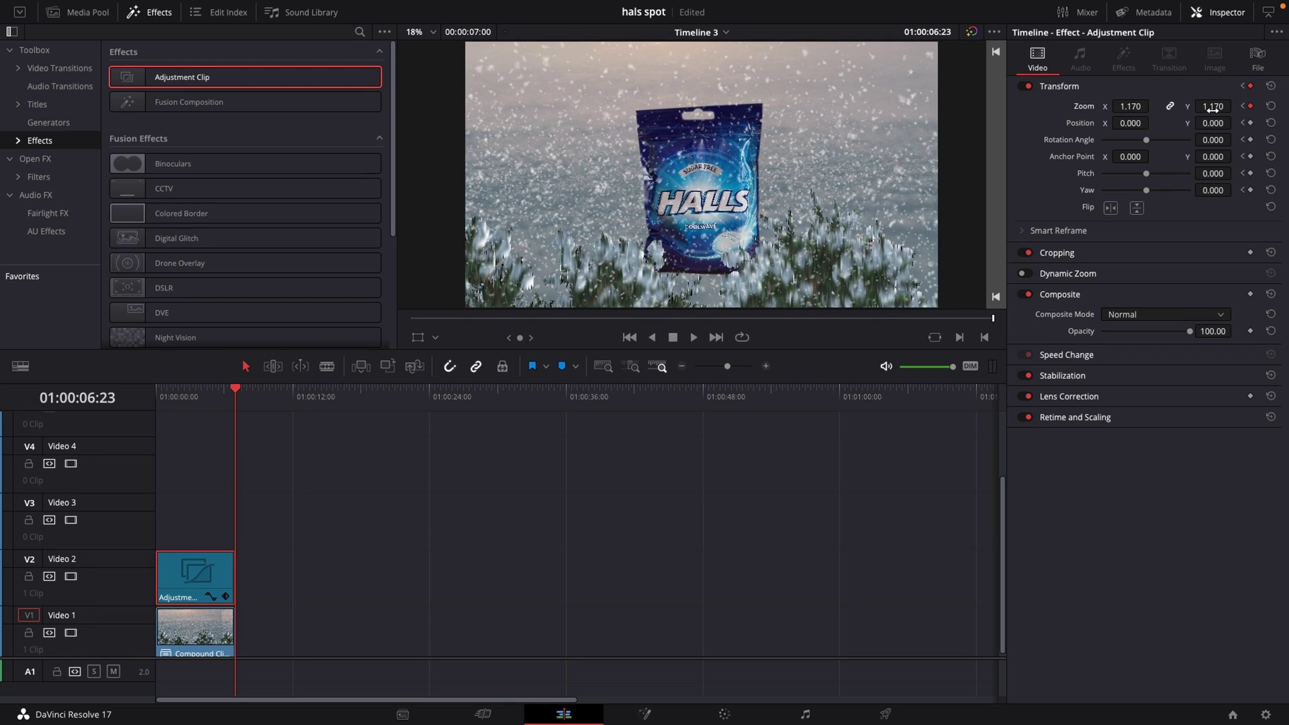
- Set the adjustment clip's position at the last frame to X -29 and Y 71
scroll(1235, 122, up, 20)
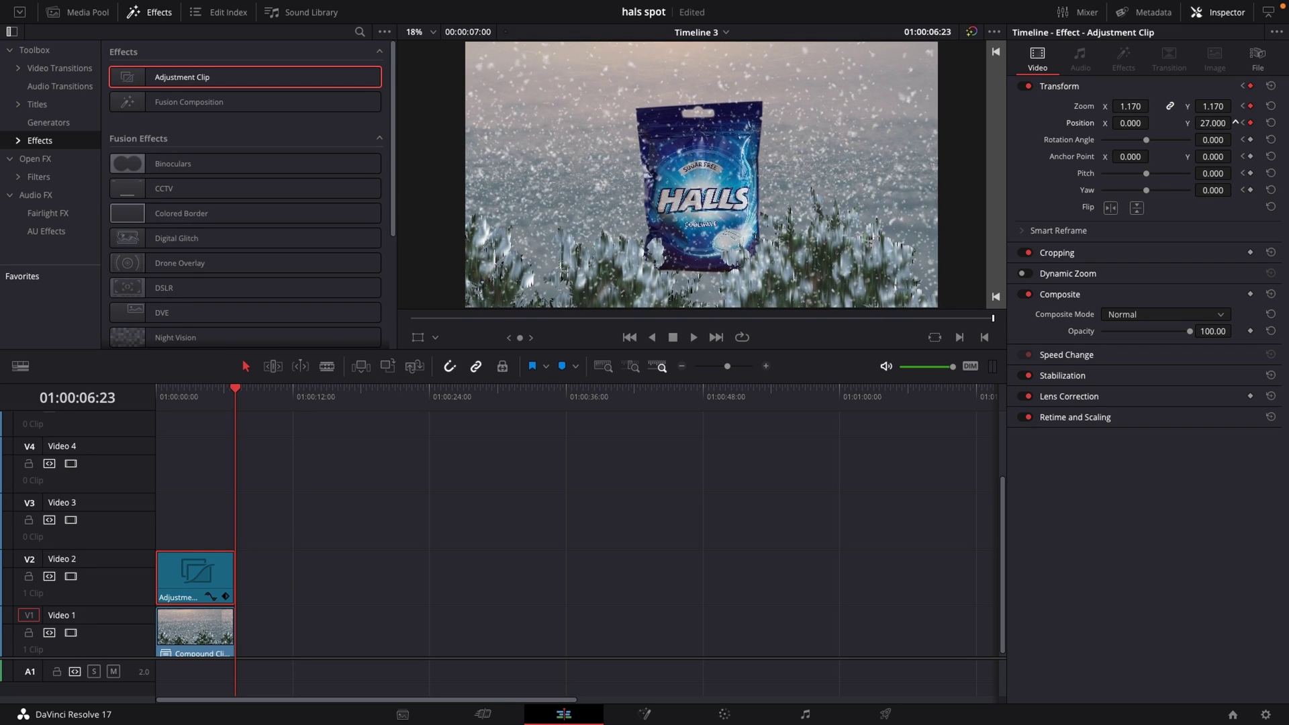
scroll(1235, 122, up, 2)
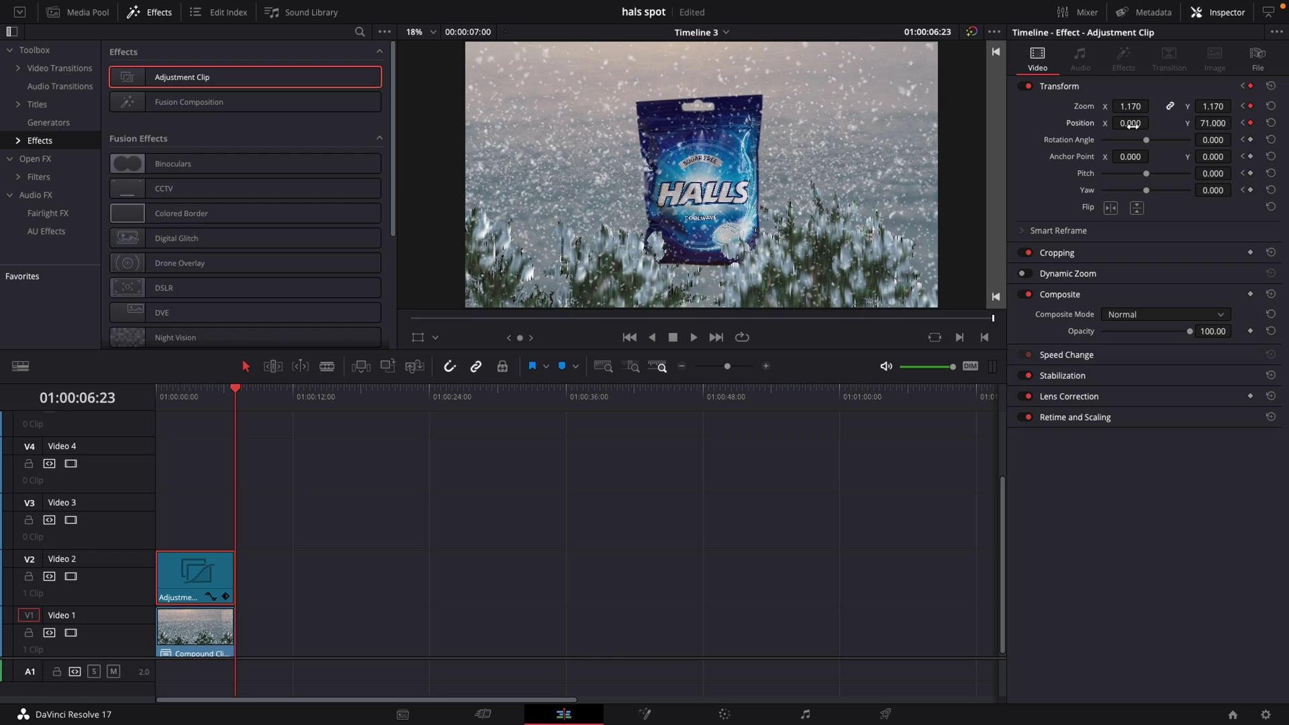
scroll(1153, 122, down, 4)
scroll(1153, 123, down, 5)
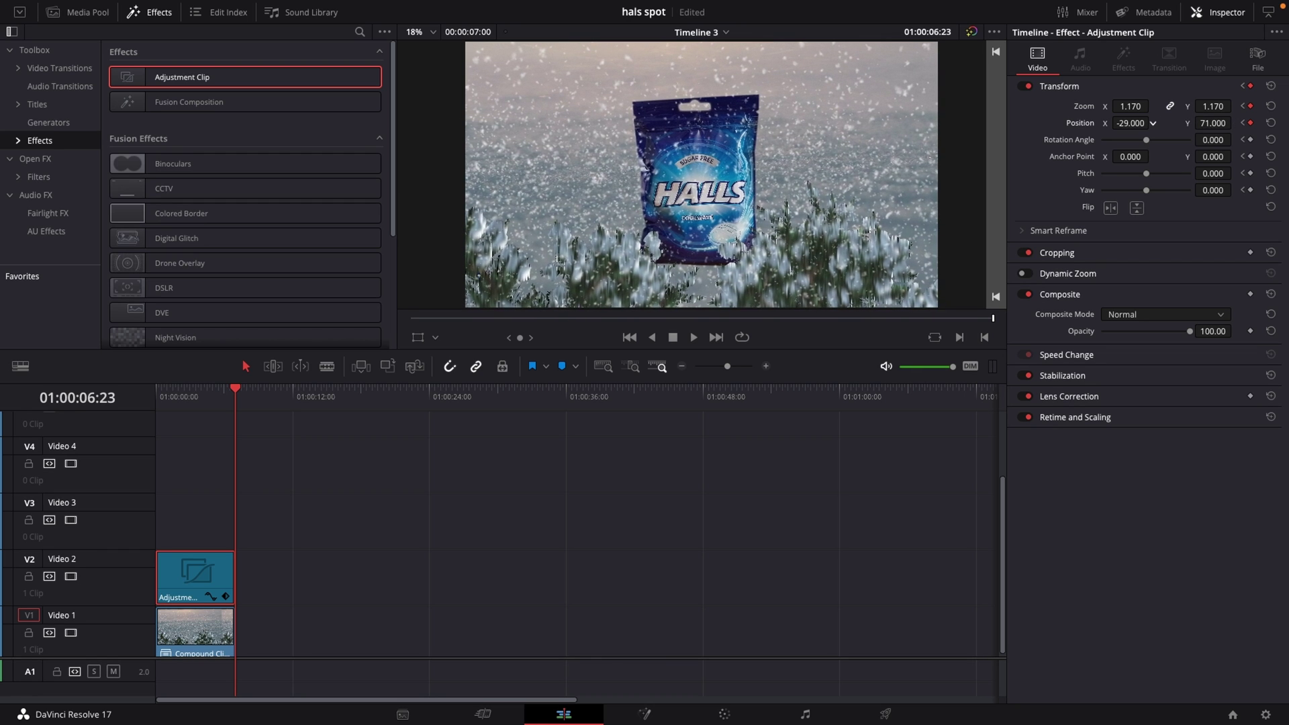
- Play back the slow push-in on the bag from the start of the timeline to check the zoom animation
click(157, 396)
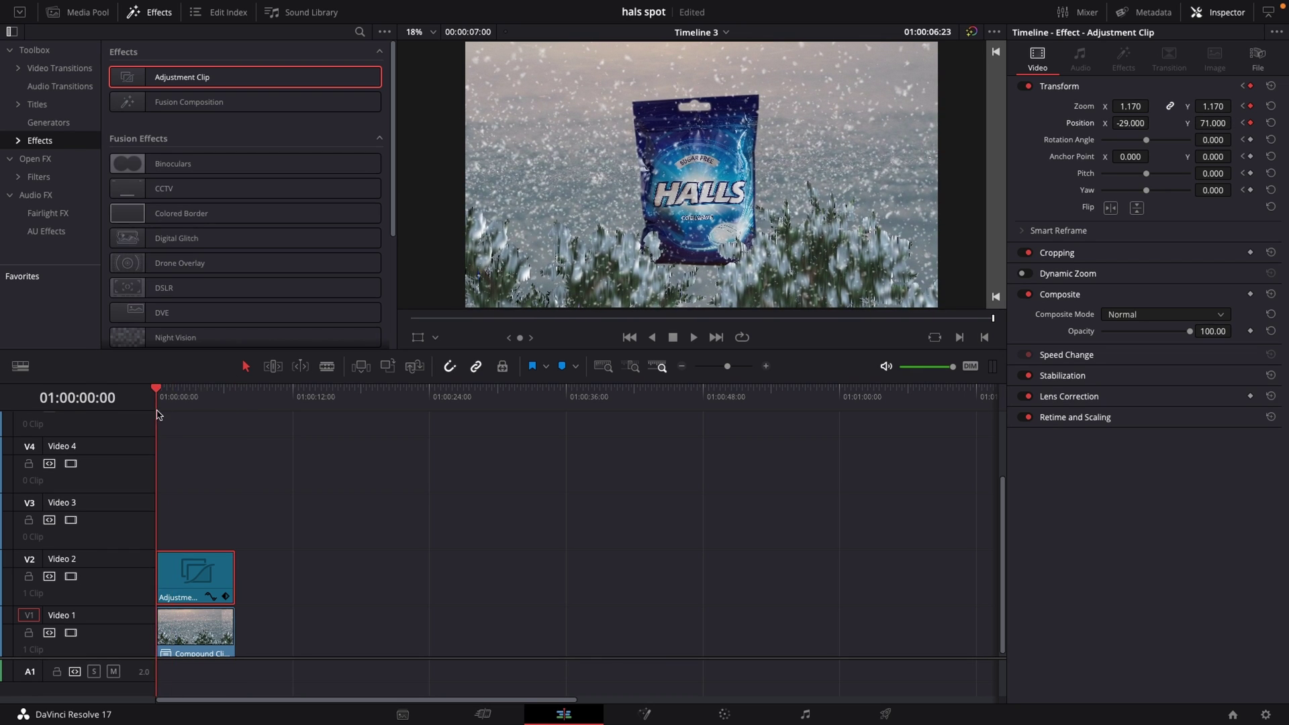
key(space)
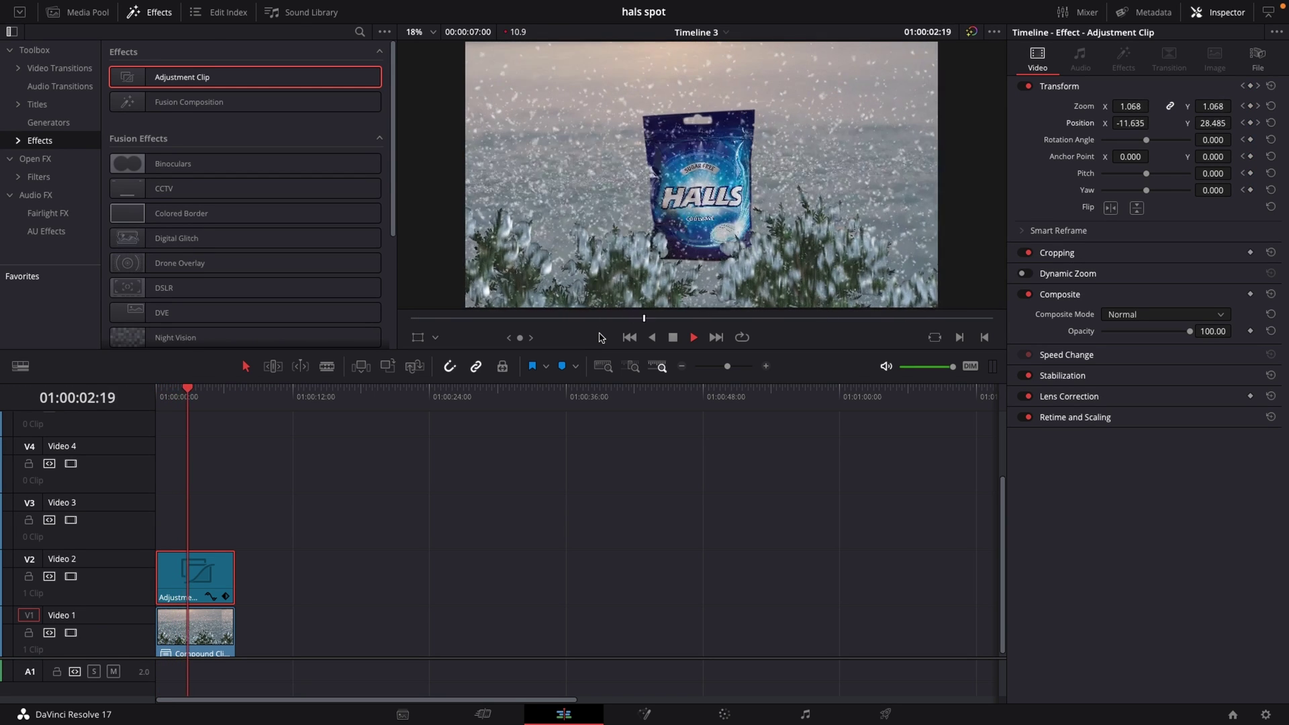
key(space)
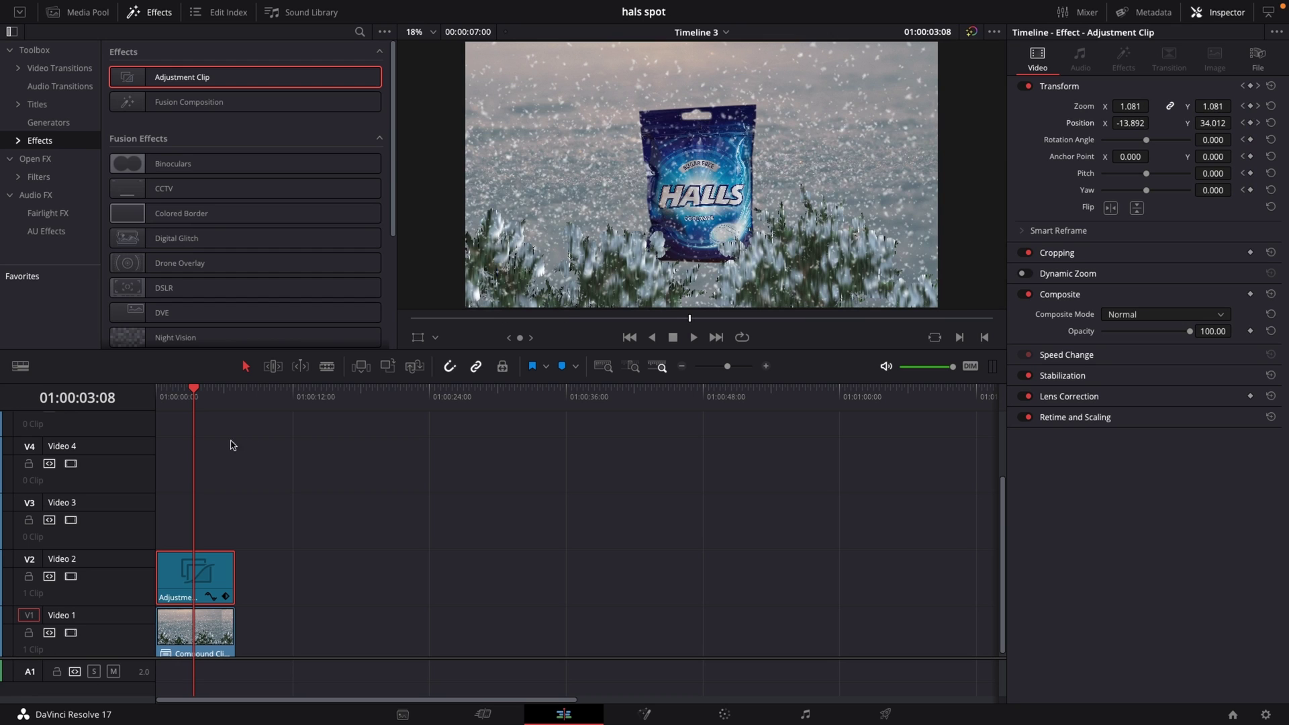
click(174, 411)
key(space)
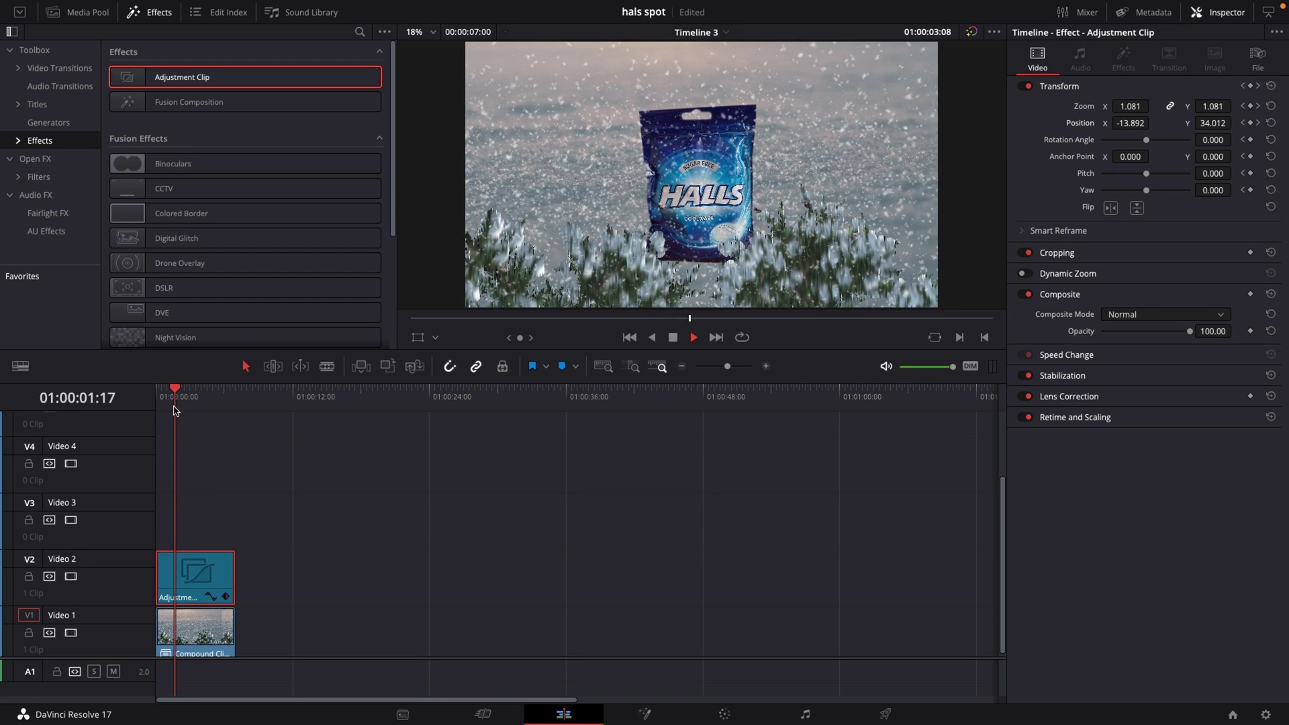
key(space)
- Turn on the render cache for the timeline and play the spot from near its start
mouse_move(329, 5)
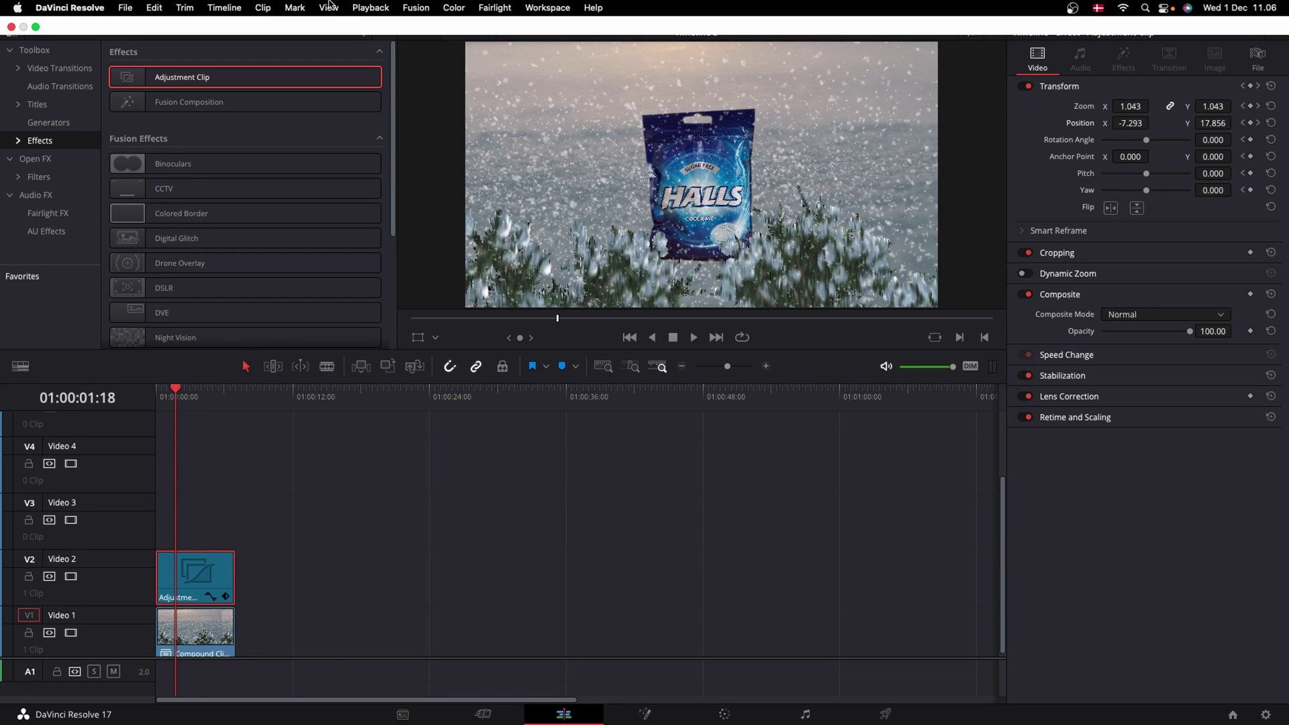
click(369, 7)
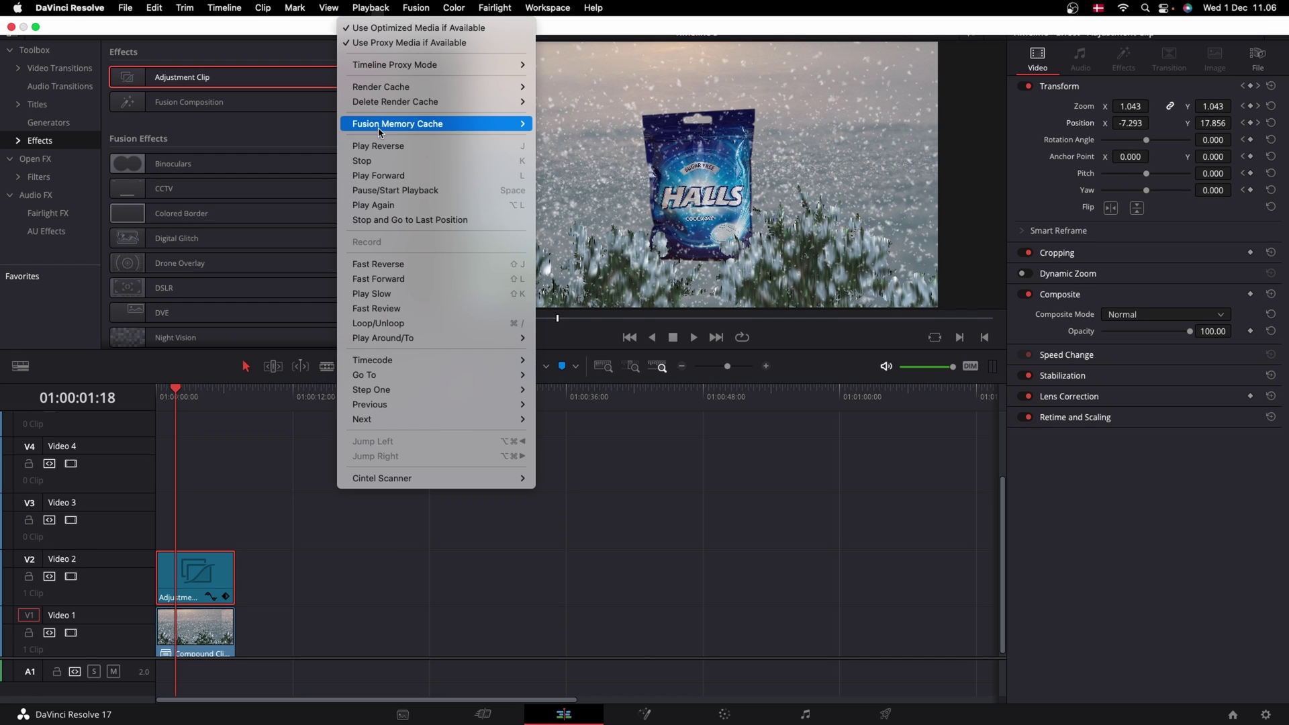
mouse_move(377, 90)
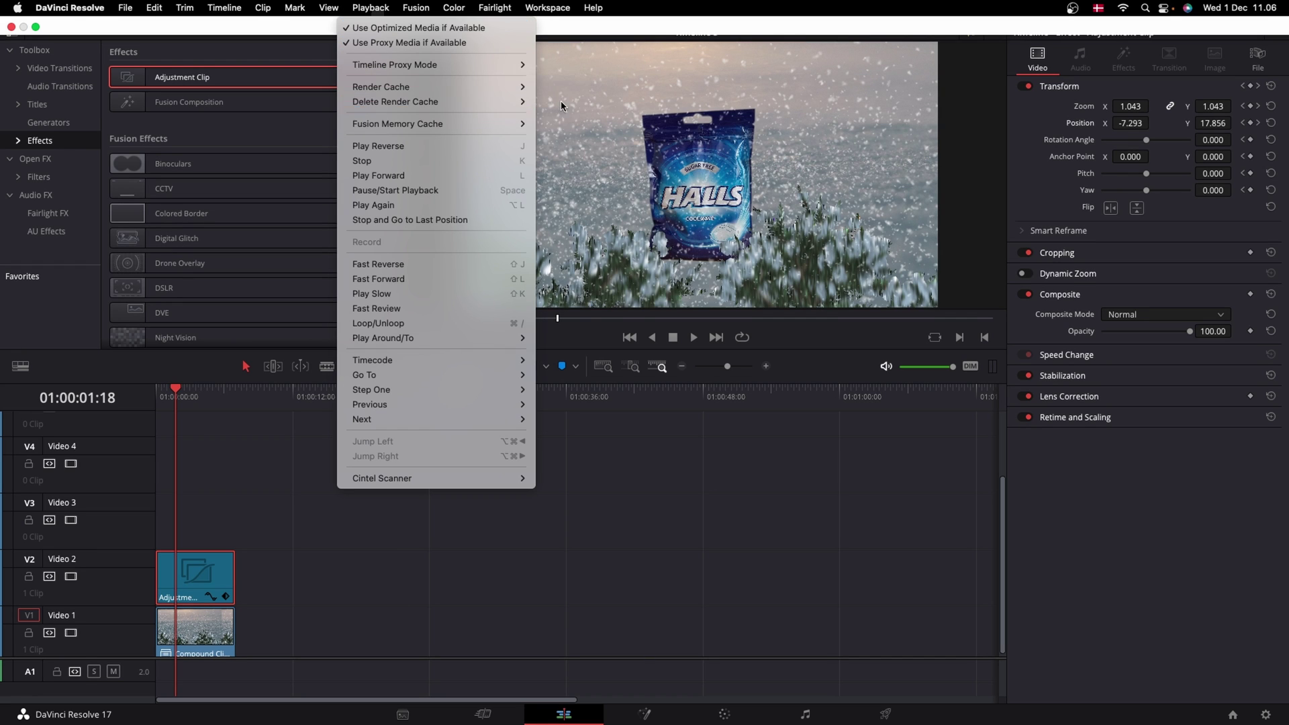
click(568, 103)
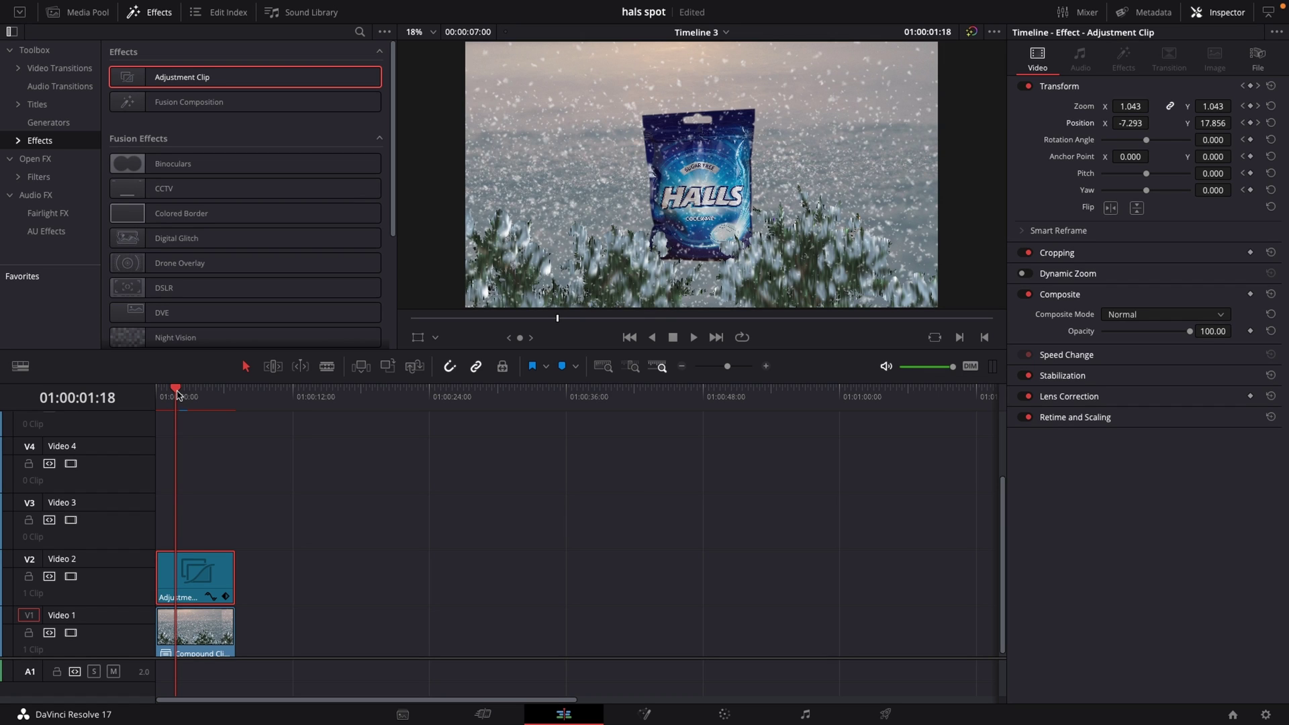
click(161, 396)
key(space)
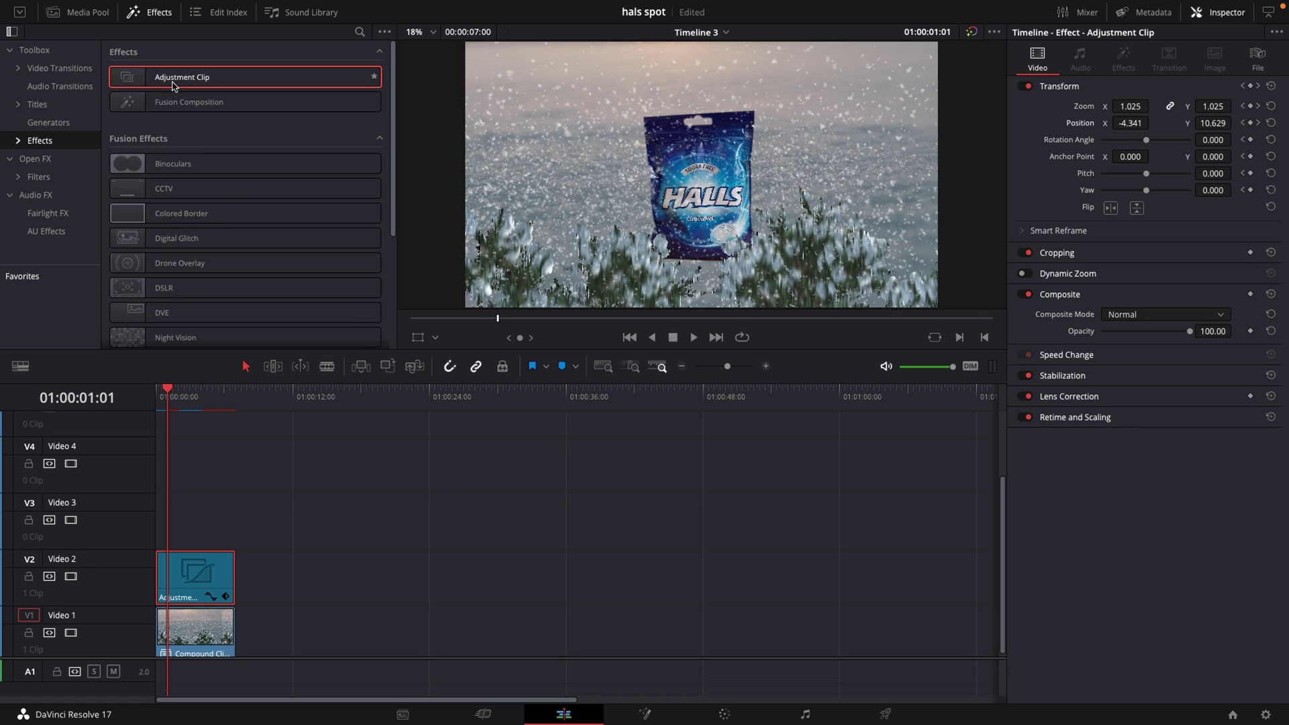
- Place a second Adjustment Clip on Video 3 above the first one and set its clip color to Orange
drag(172, 83, 240, 519)
right_click(207, 511)
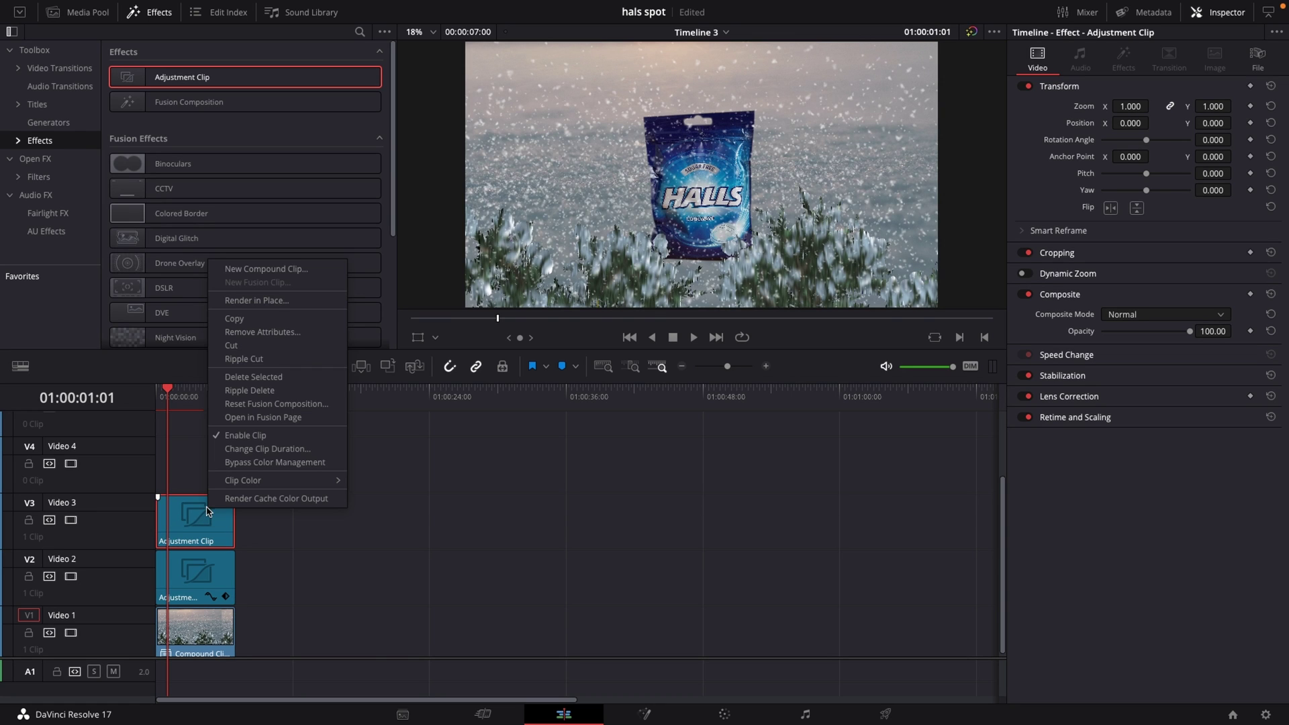
mouse_move(238, 482)
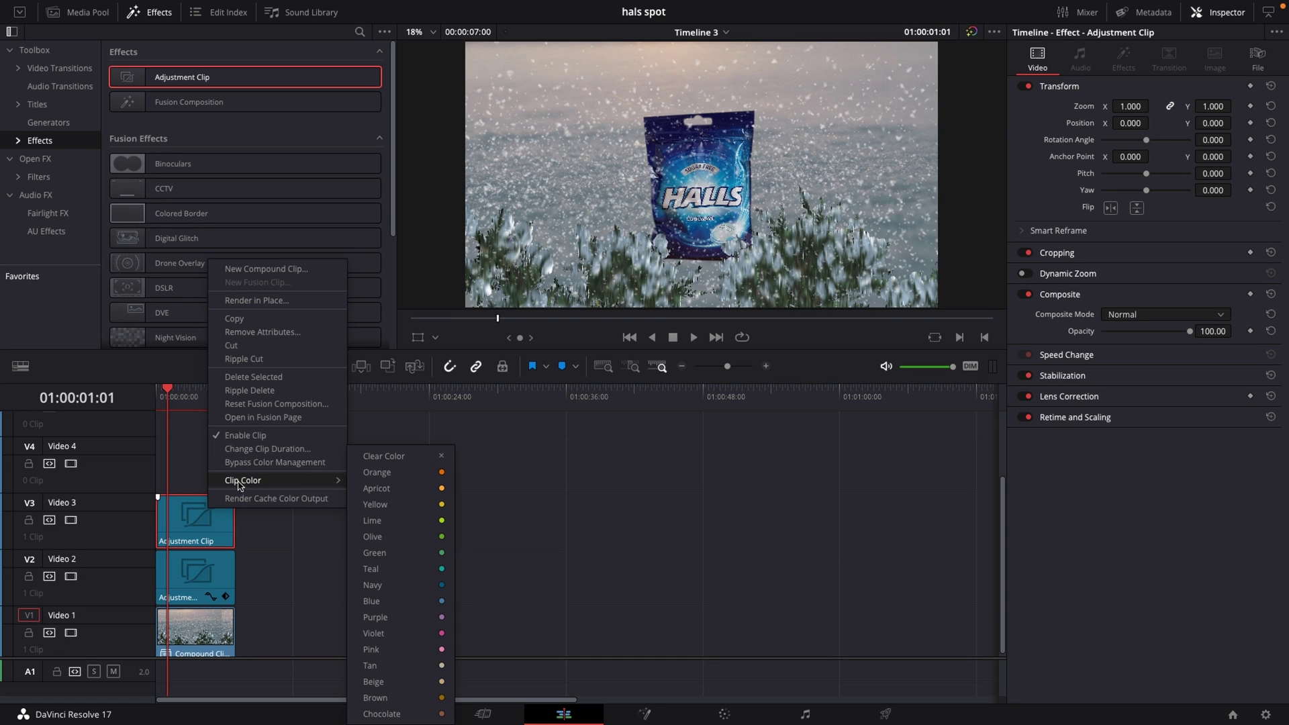
click(368, 479)
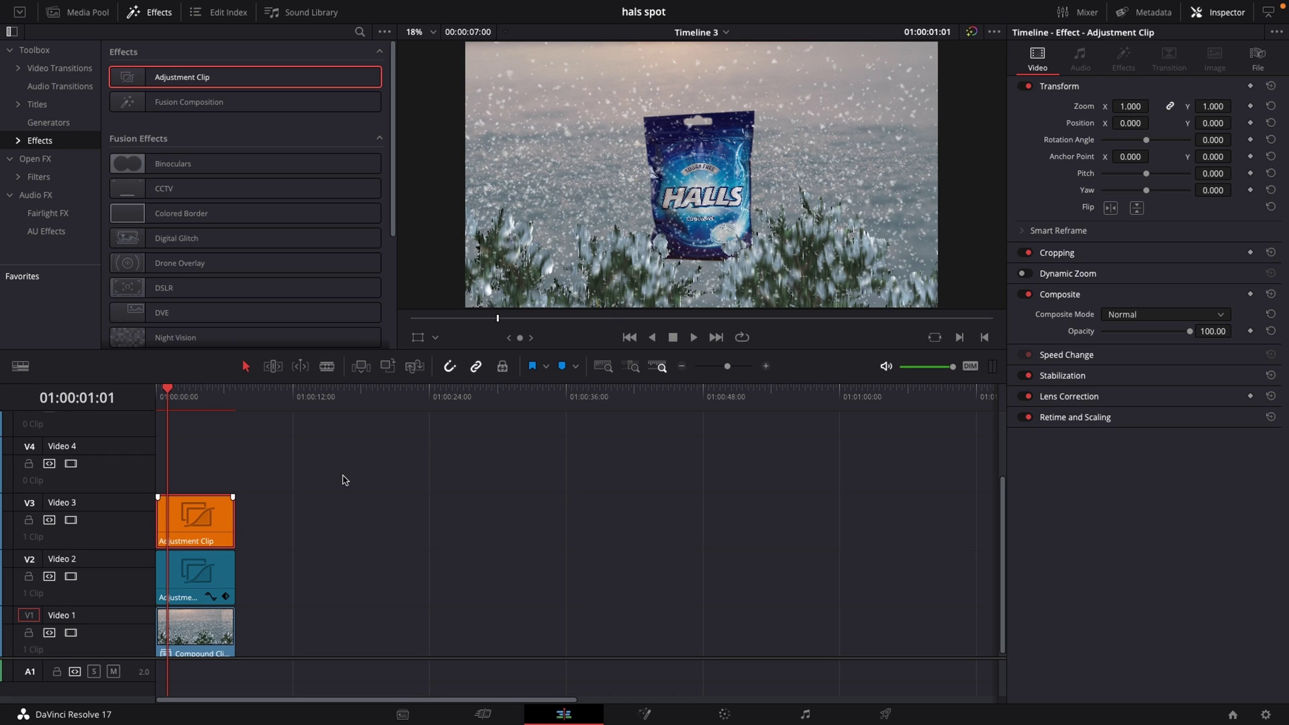
- Open the Color page and cool the Video 3 adjustment clip by setting its temperature to -1300 in the primaries
click(722, 715)
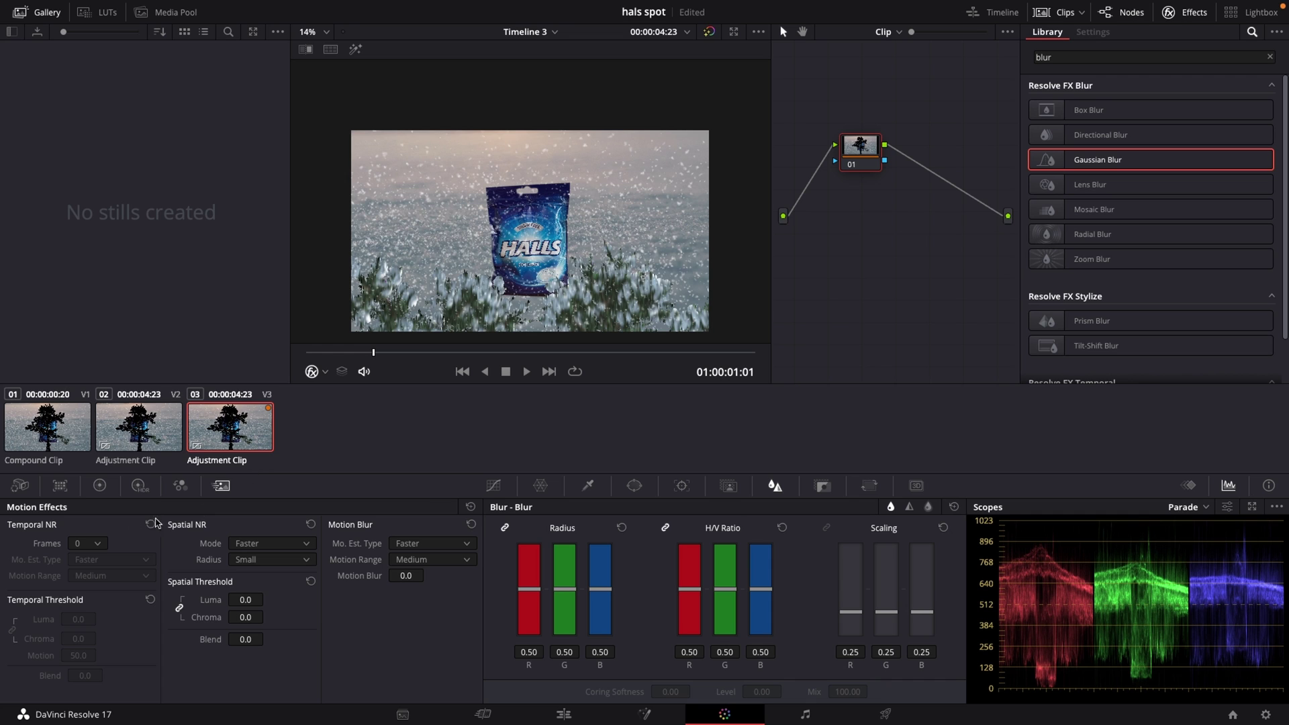
click(100, 486)
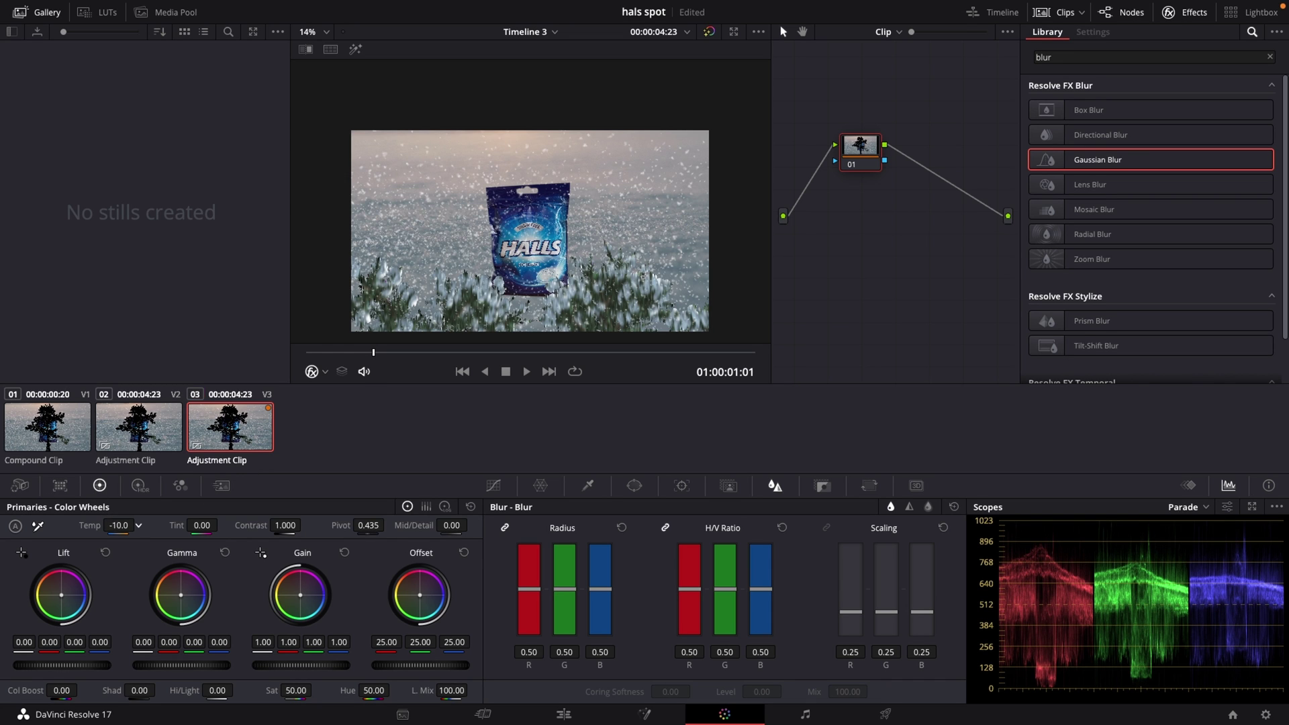
drag(118, 525, 6, 526)
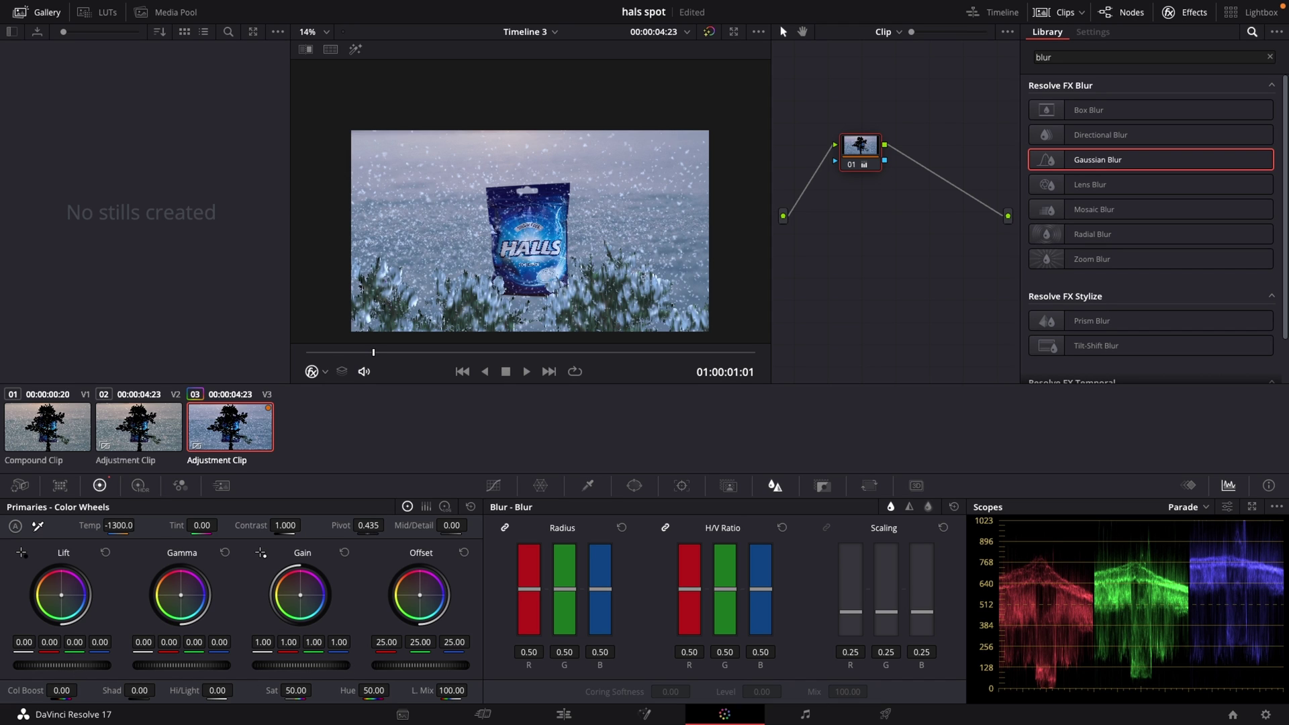
- Set the grade's master lift to -0.01, gain to 1.07 and gamma to 0.01, then return to the Edit page
drag(62, 665, 54, 665)
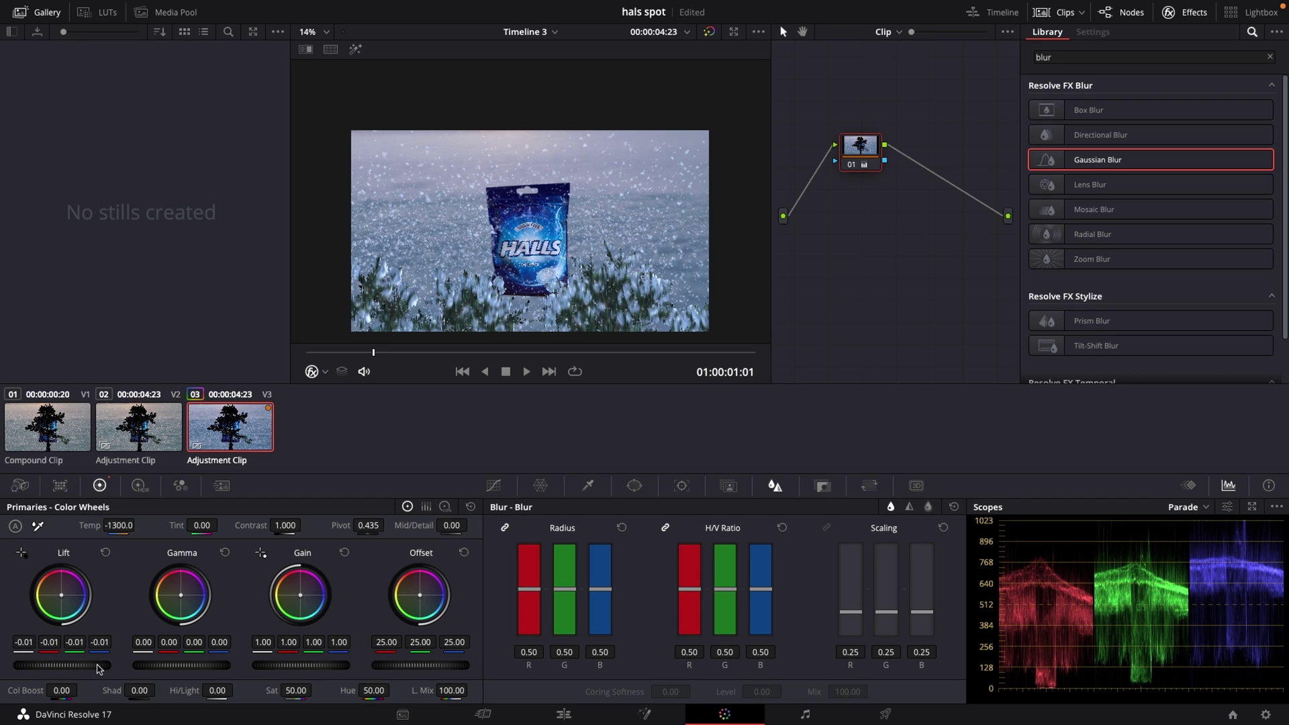
drag(300, 671, 307, 671)
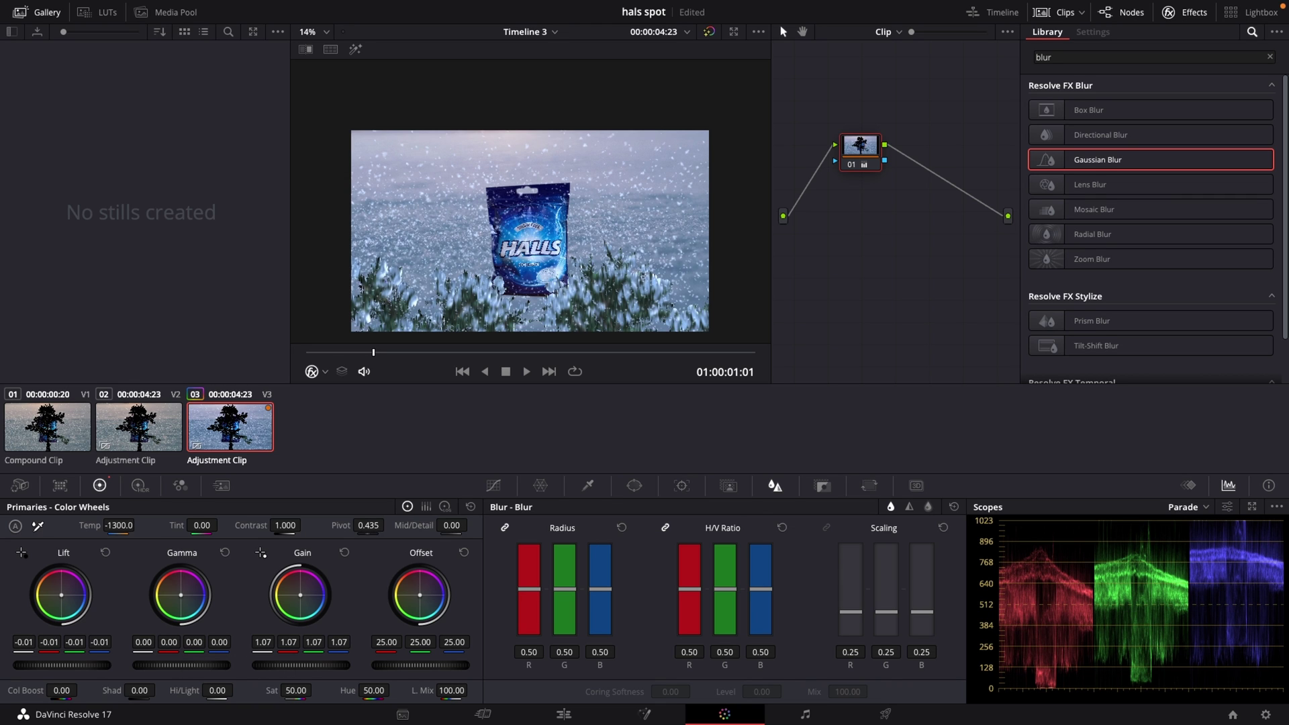
drag(158, 666, 163, 666)
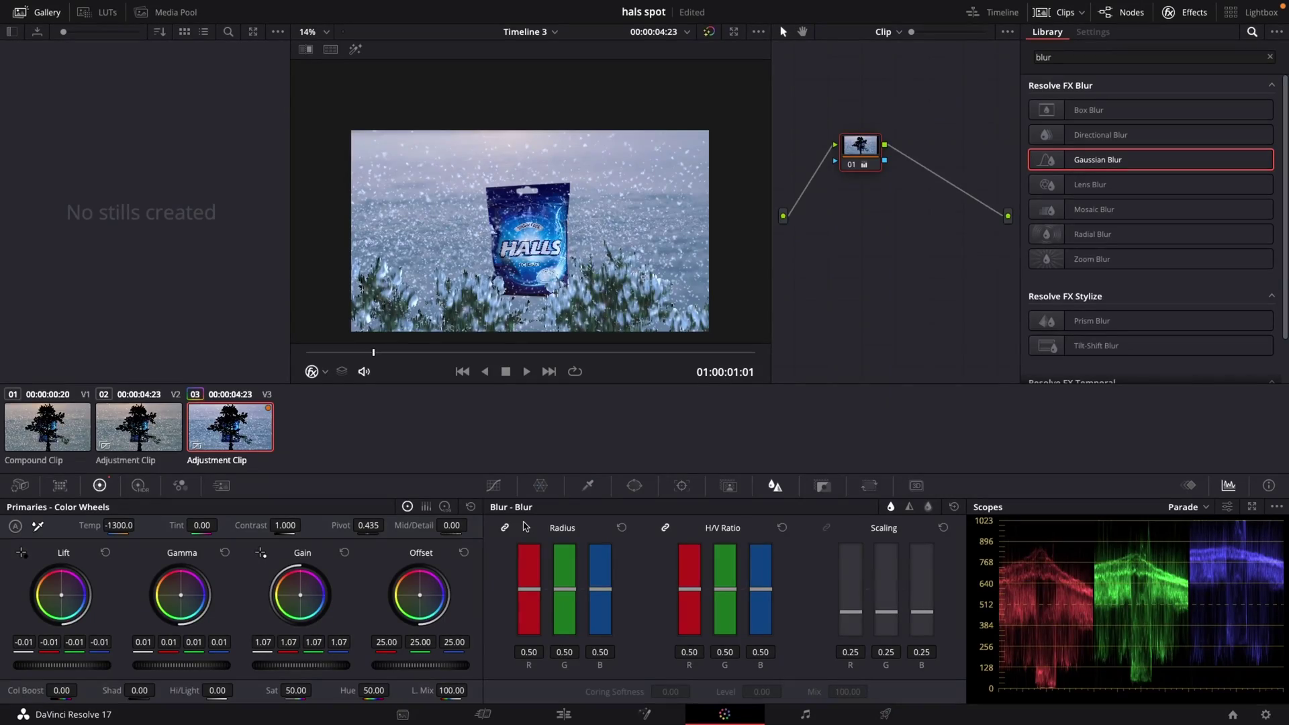
click(572, 708)
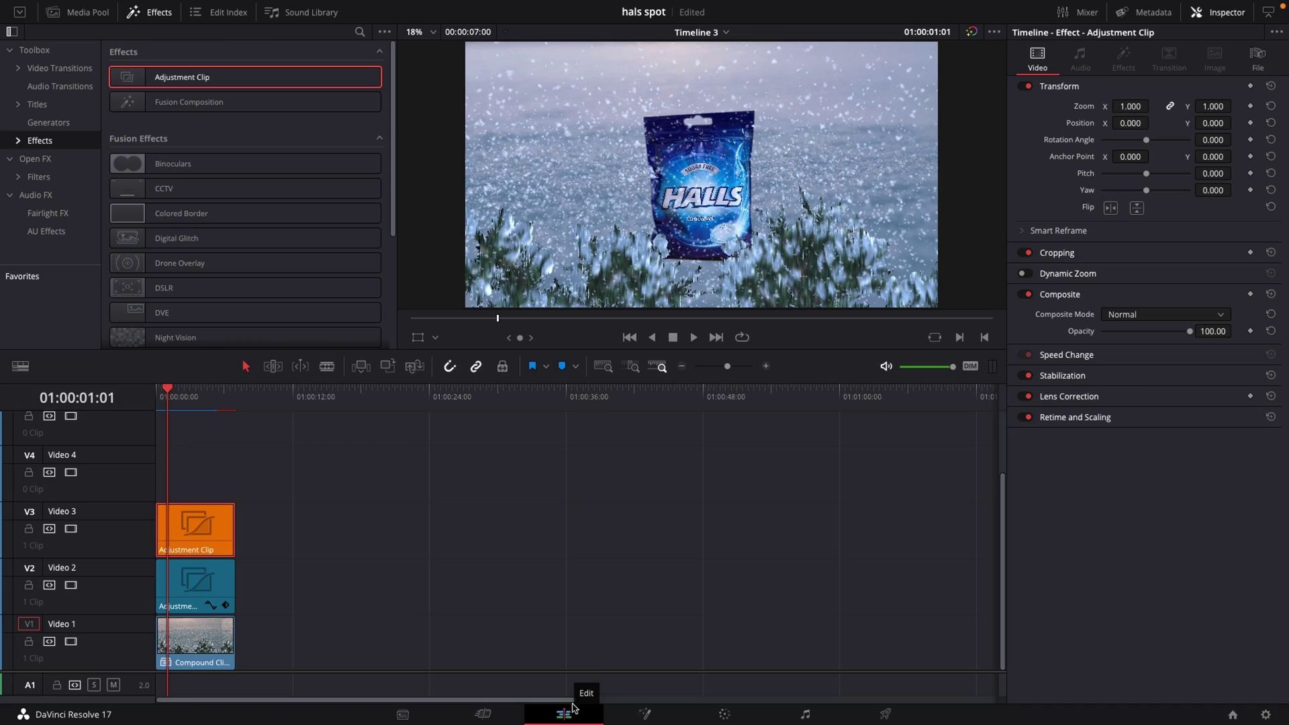